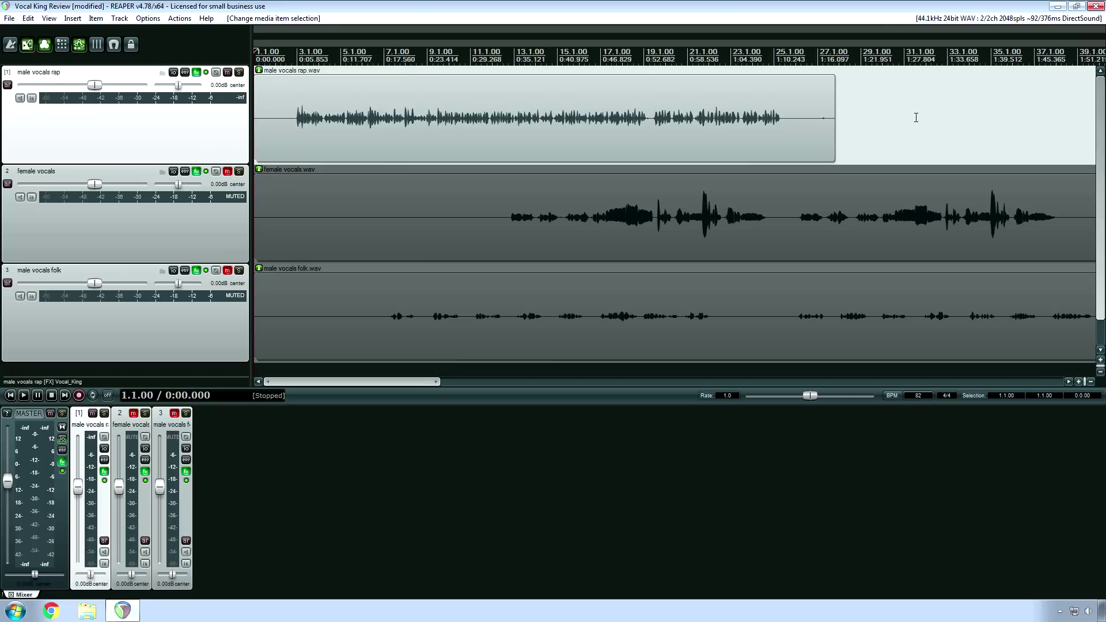
Open the Vocal King effect on the male vocals rap track and place the edit cursor at about 0:05.3, just before the rap starts.
click(286, 126)
click(196, 72)
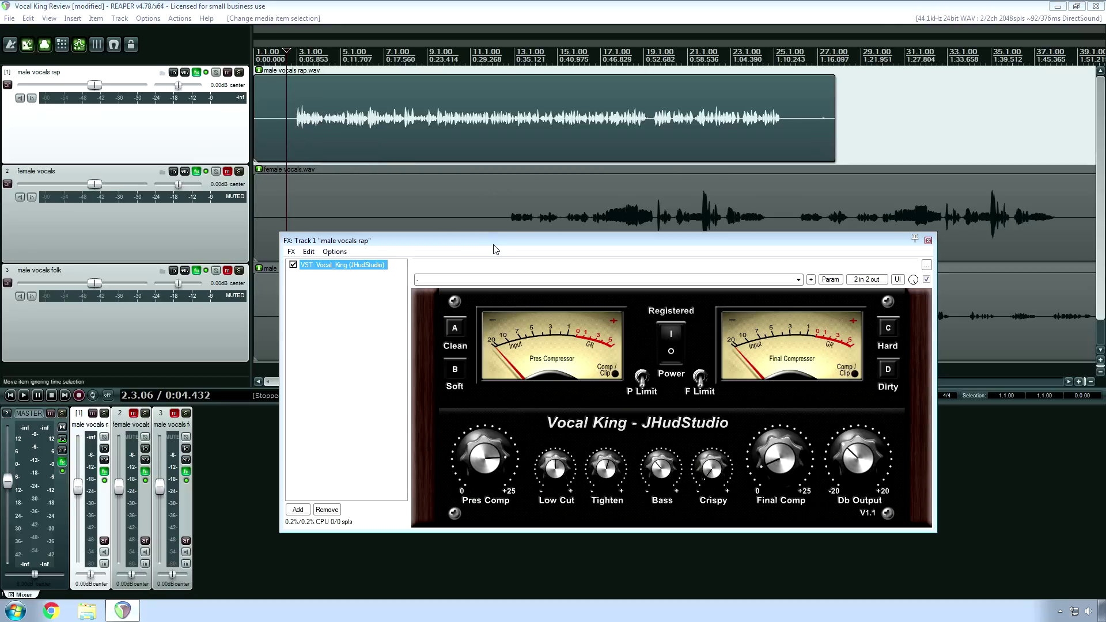
drag(492, 245, 476, 301)
click(305, 134)
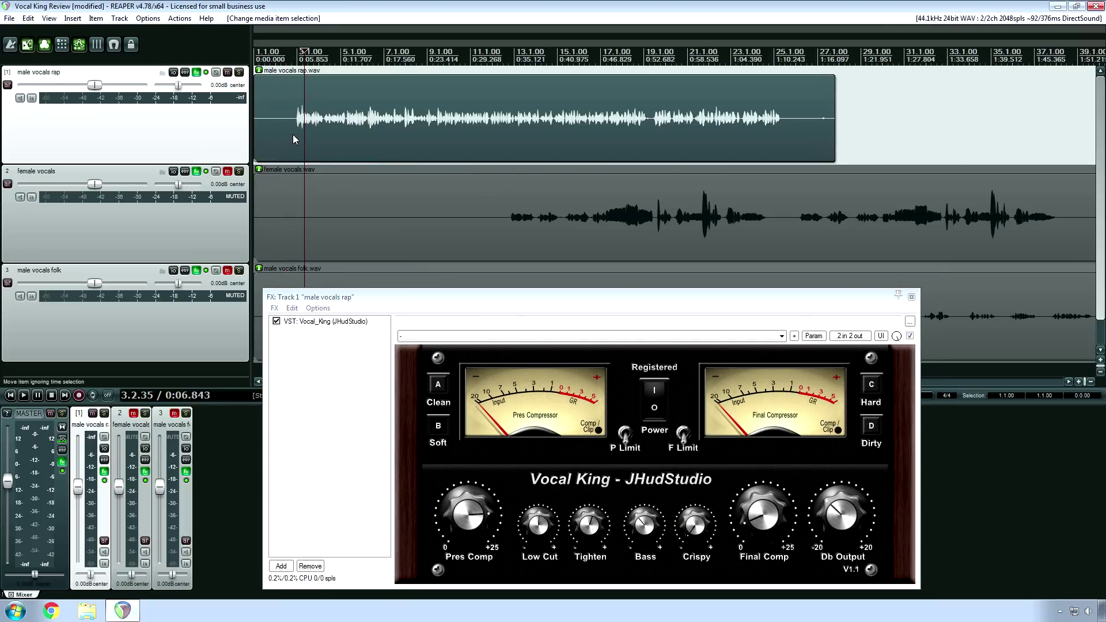
drag(487, 298, 446, 209)
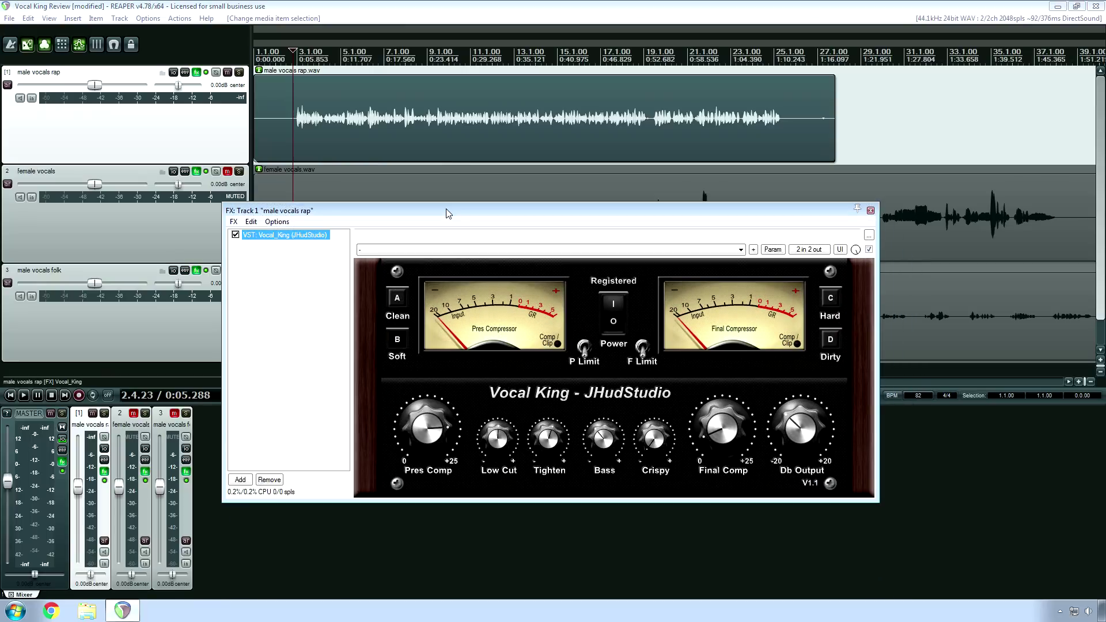
Compare the male vocals rap by playing it from the cursor with its track effects bypassed and again with them enabled.
click(197, 73)
key(space)
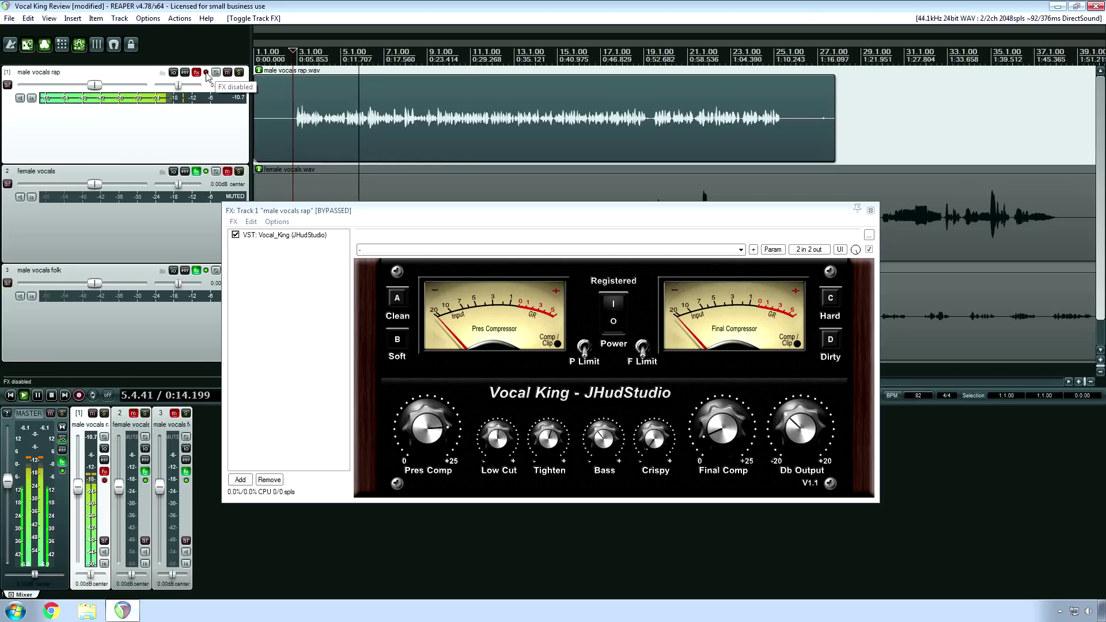
key(space)
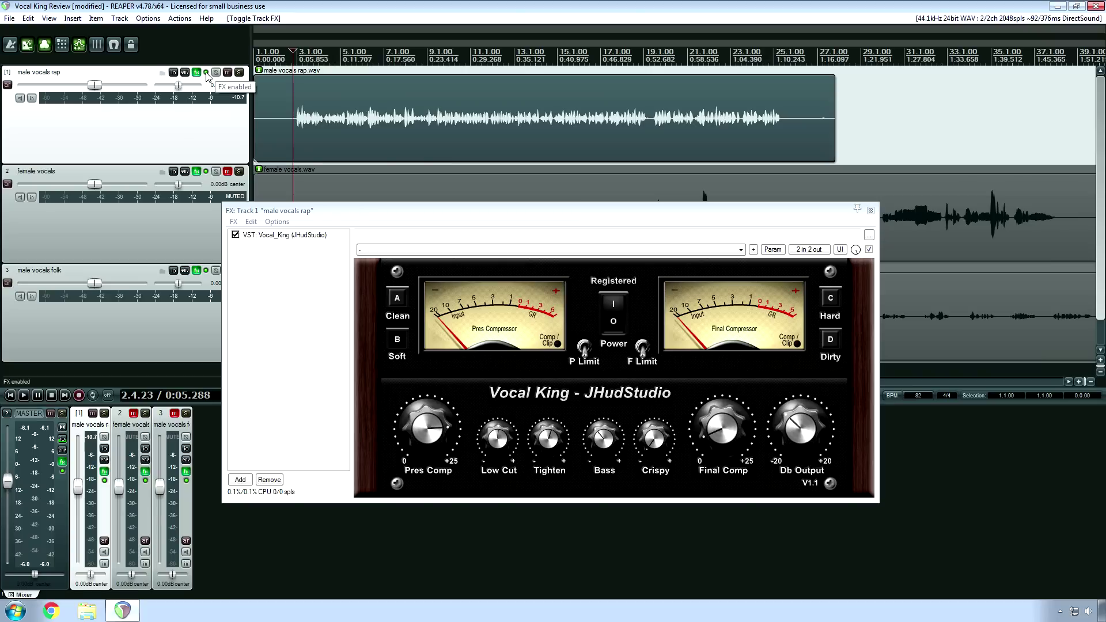
key(space)
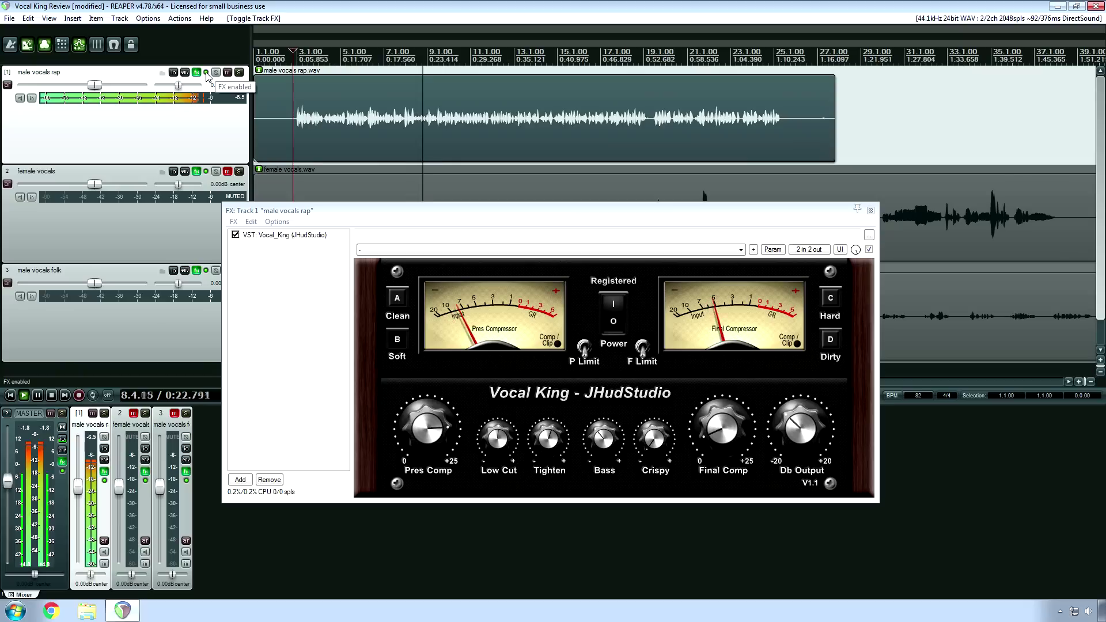
key(space)
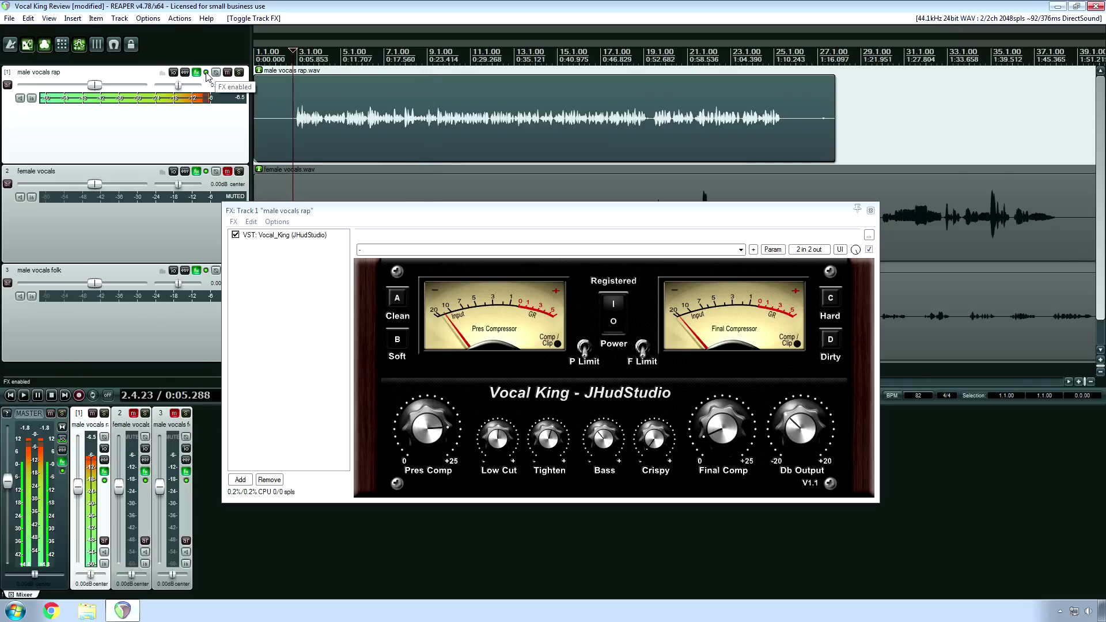
Close the rap track's effects window, unmute the female vocals track and place the edit cursor before its first phrase.
drag(394, 215, 423, 321)
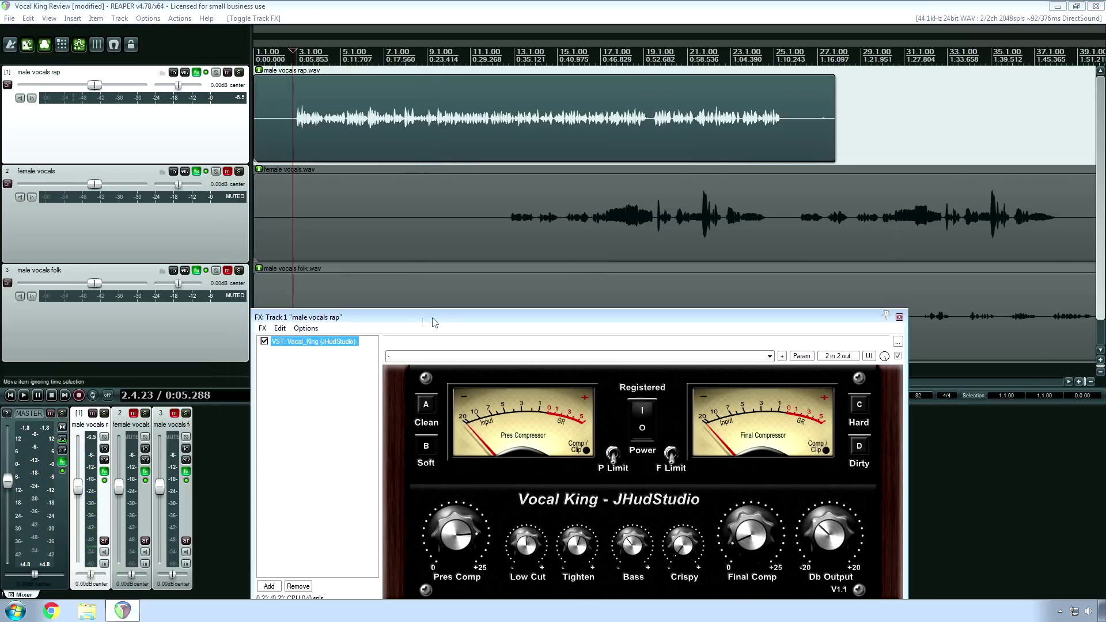
click(899, 318)
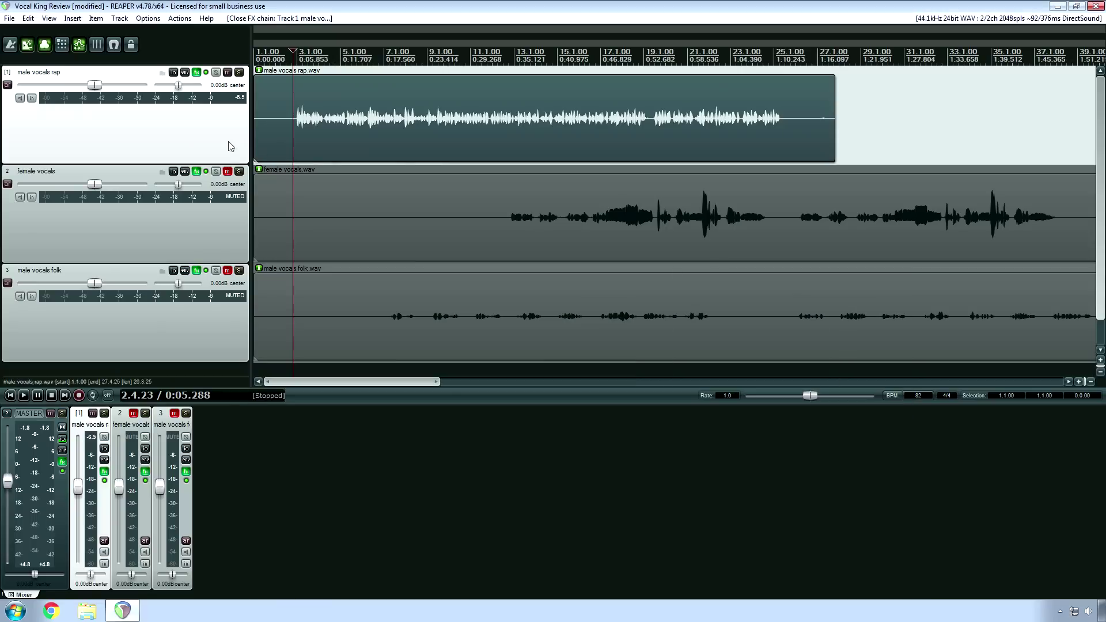
click(228, 171)
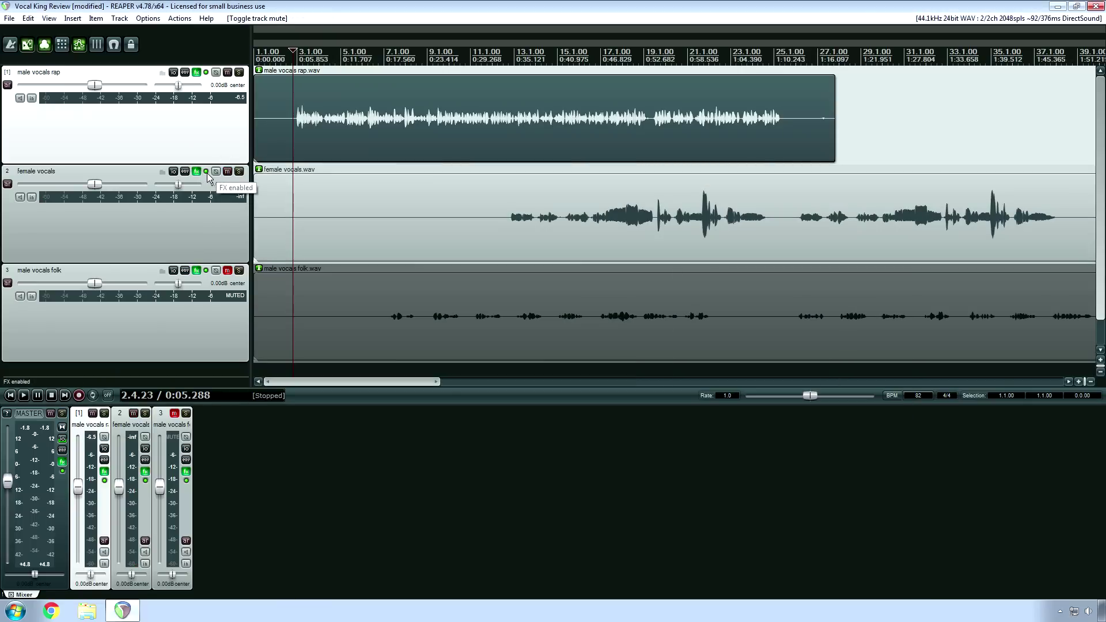
click(503, 233)
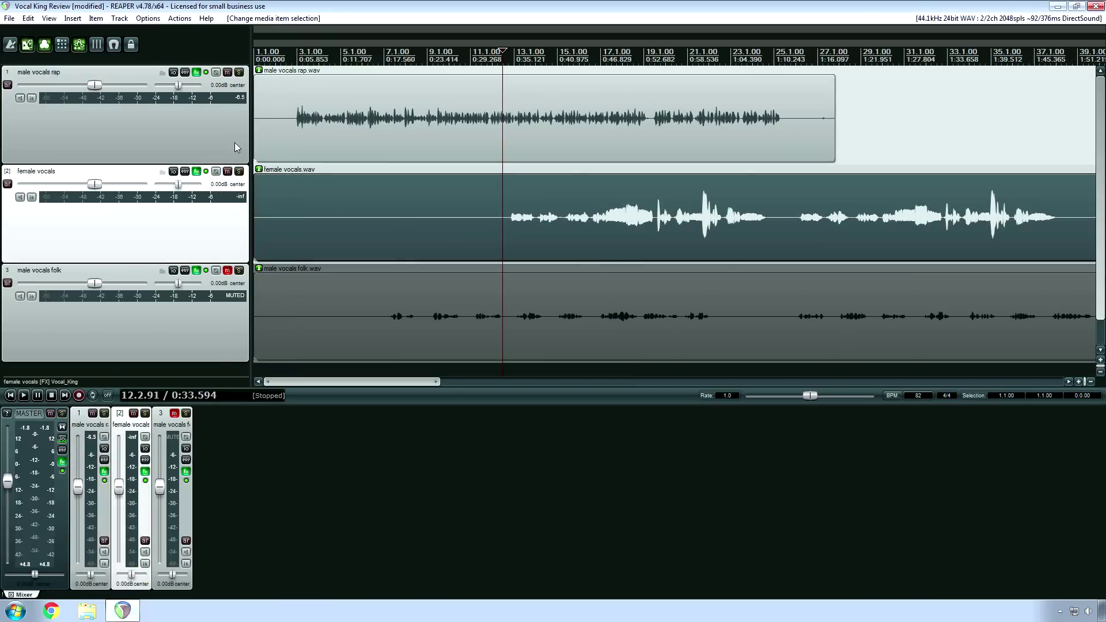
Reopen Vocal King on the male vocals rap track with the cursor before the rap, and turn down its Db Output.
click(289, 136)
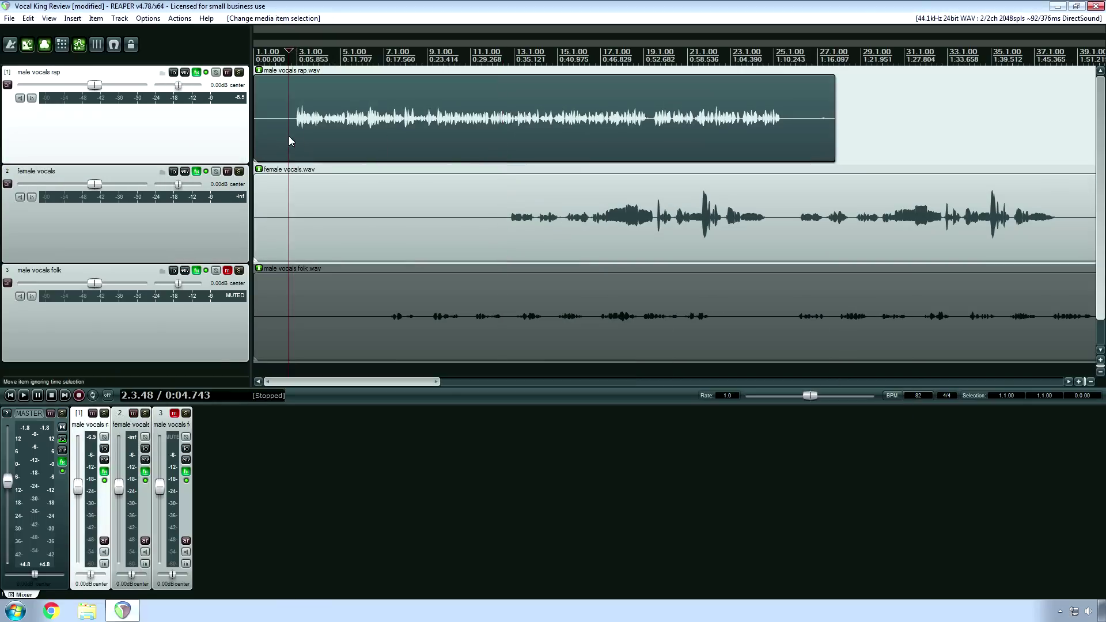
click(197, 72)
drag(485, 314, 485, 196)
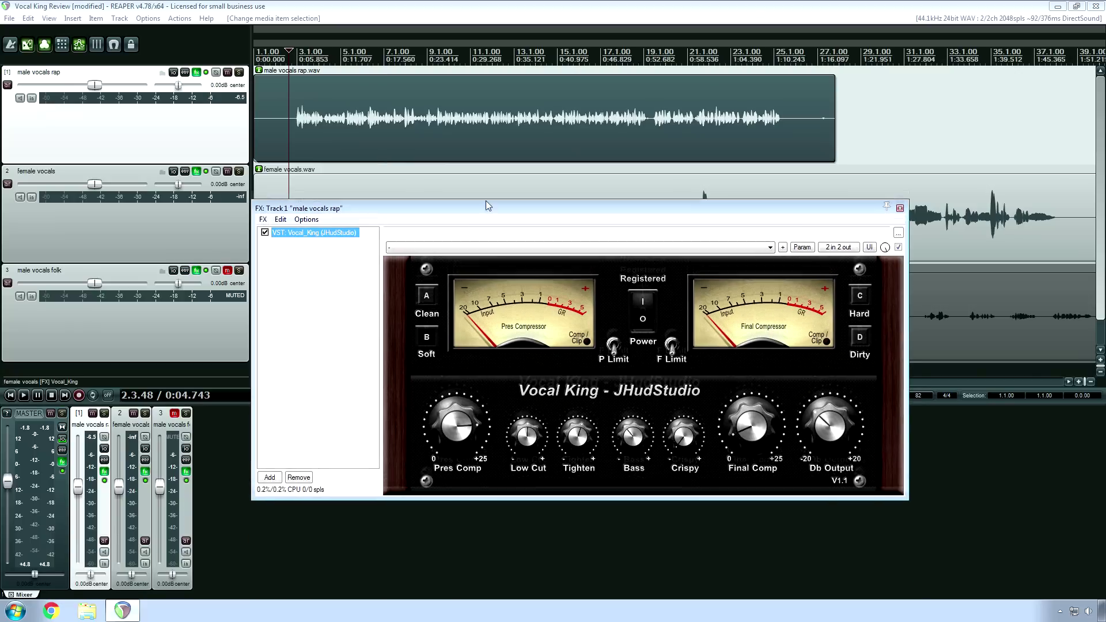
click(844, 442)
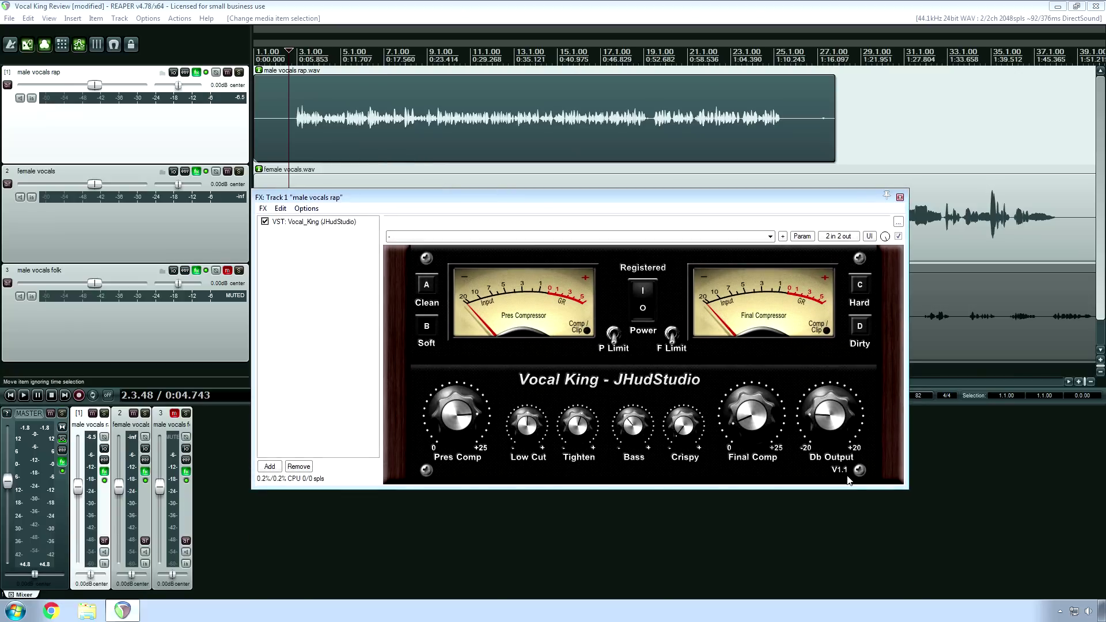
Check the rap playback level with effects on and bypassed, set the cursor at about 0:05.6 and re-enable the track effects.
key(space)
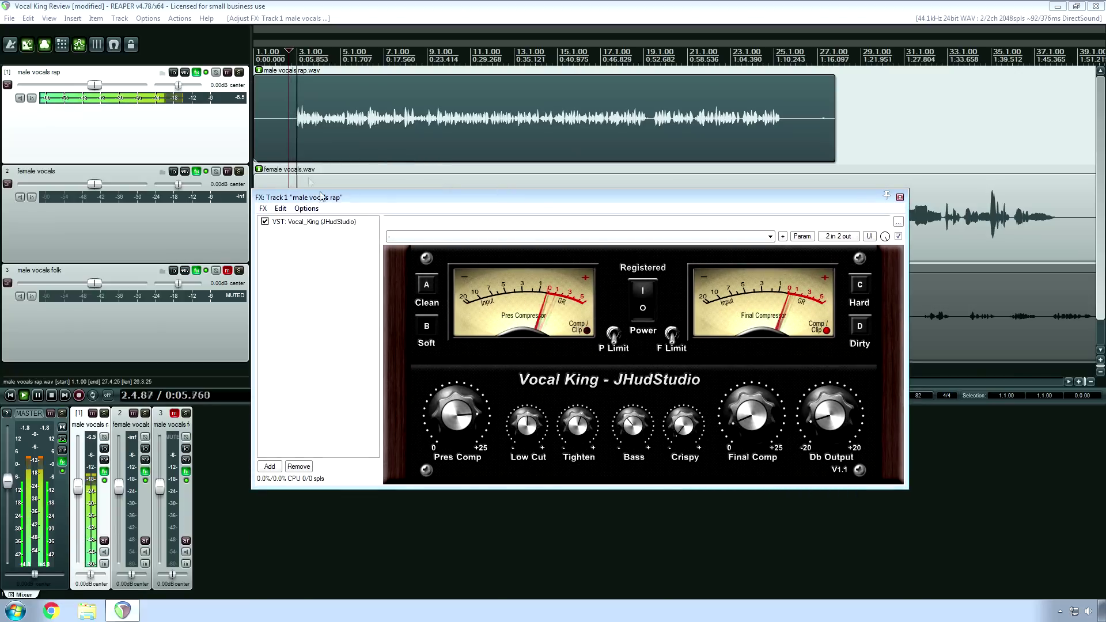
click(206, 73)
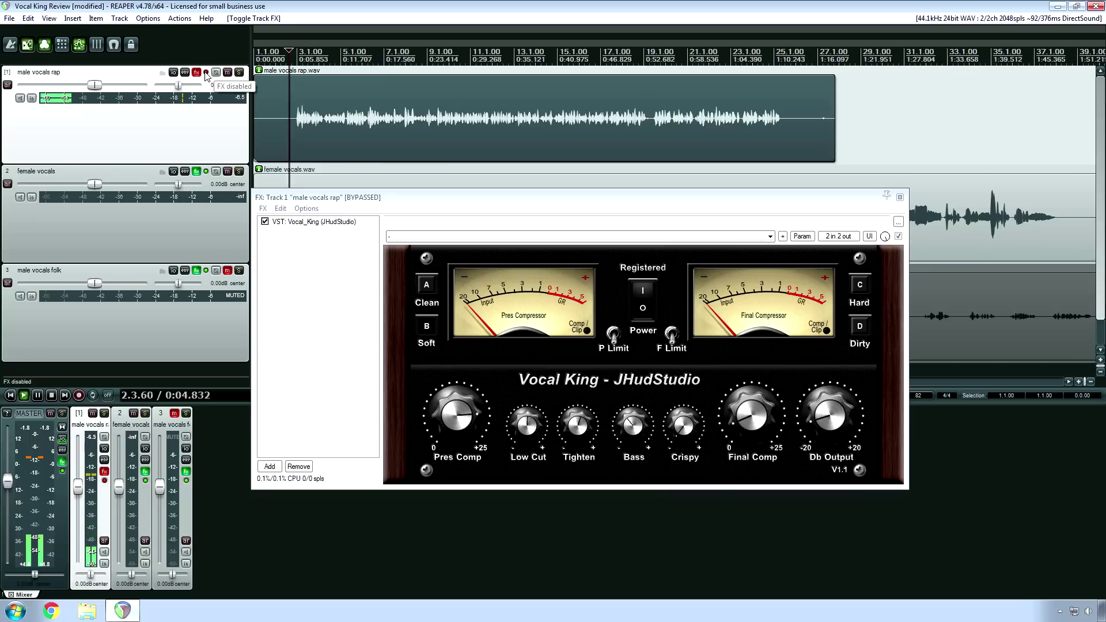
scroll(288, 124, up, 3)
key(space)
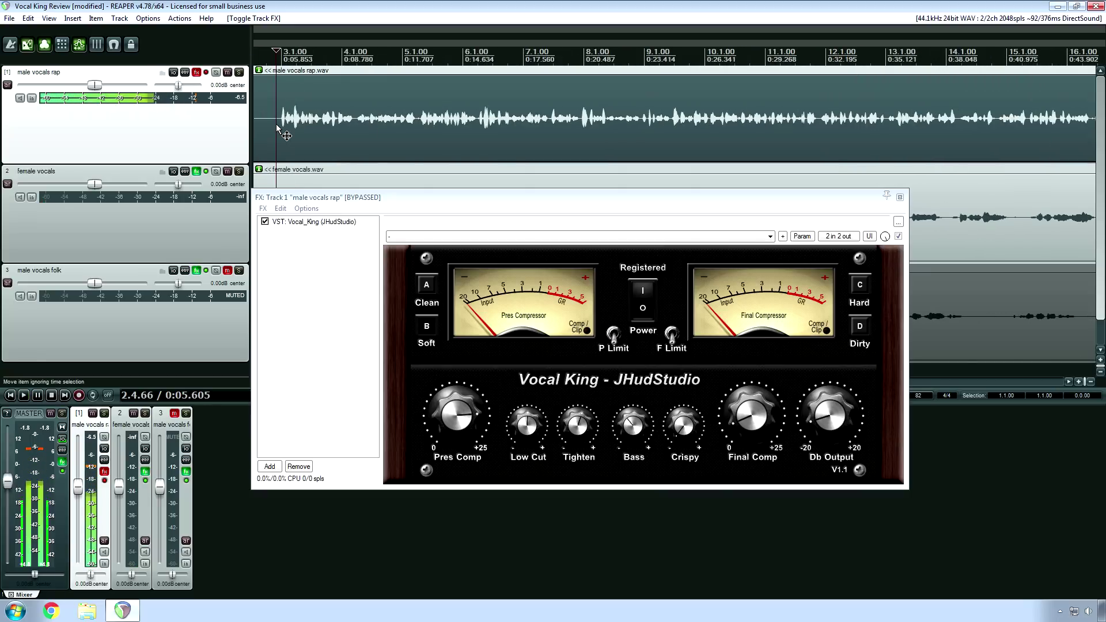
key(space)
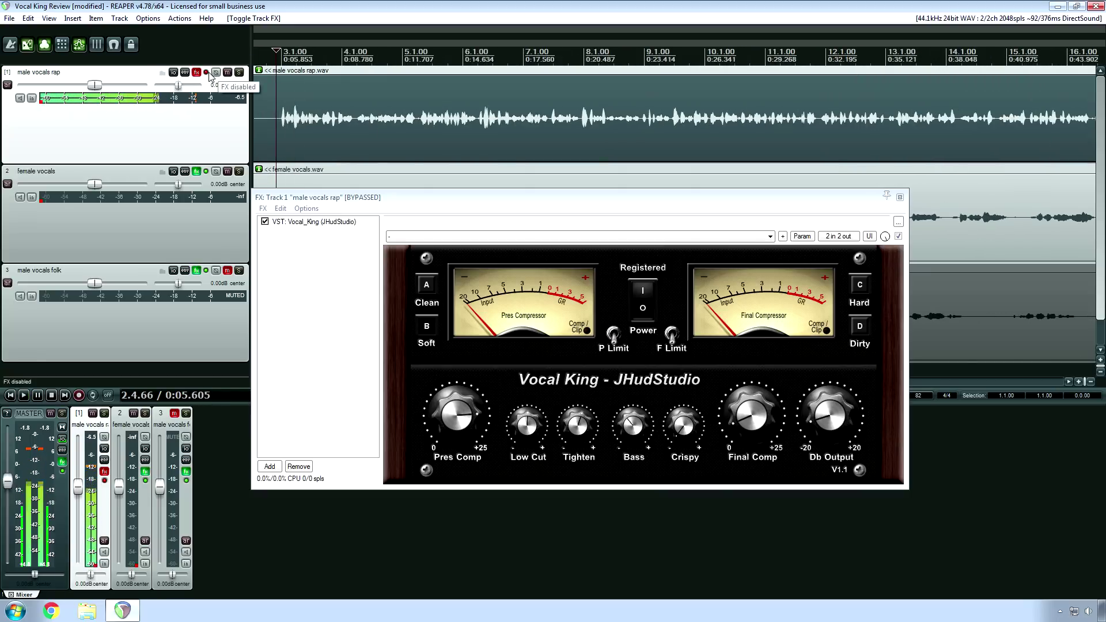
click(205, 72)
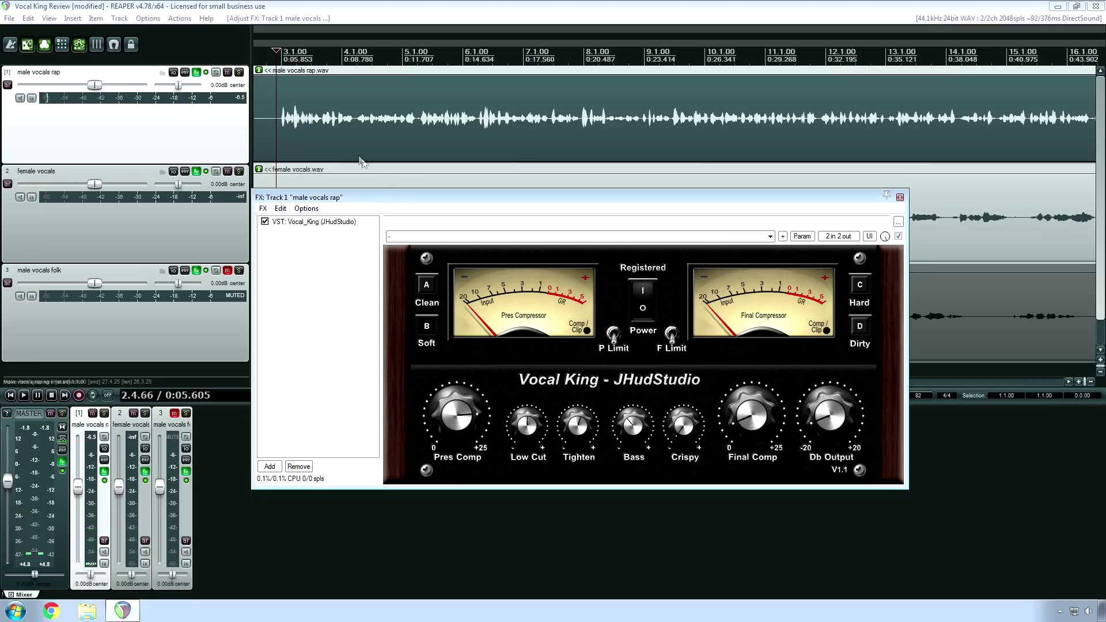
Play the processed rap vocals from the cursor, bypass the track effects and play the same passage dry.
key(space)
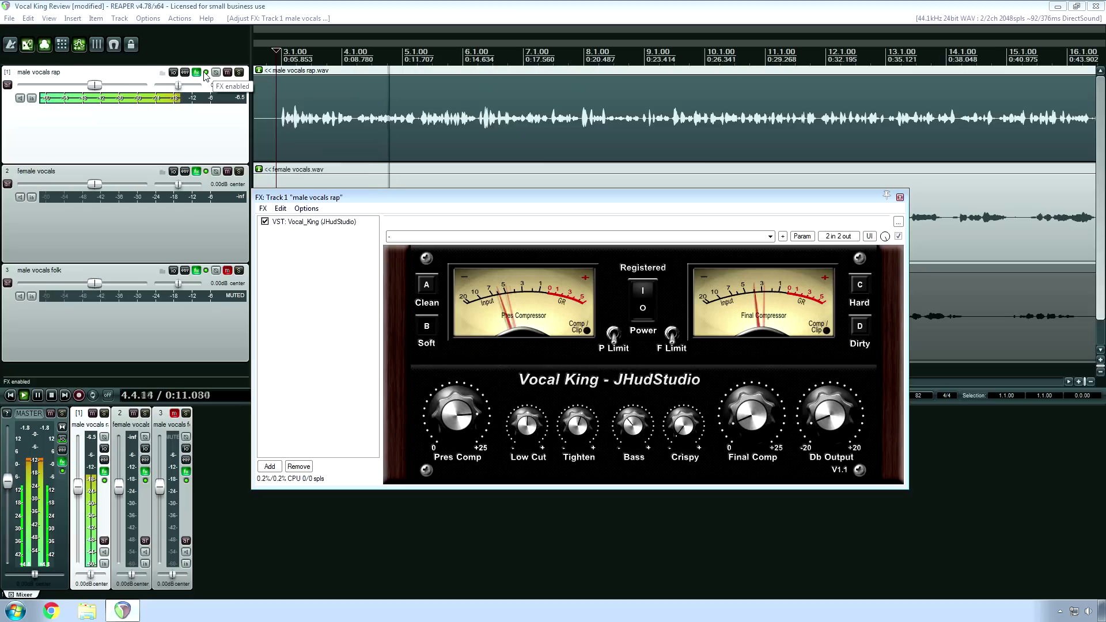
key(space)
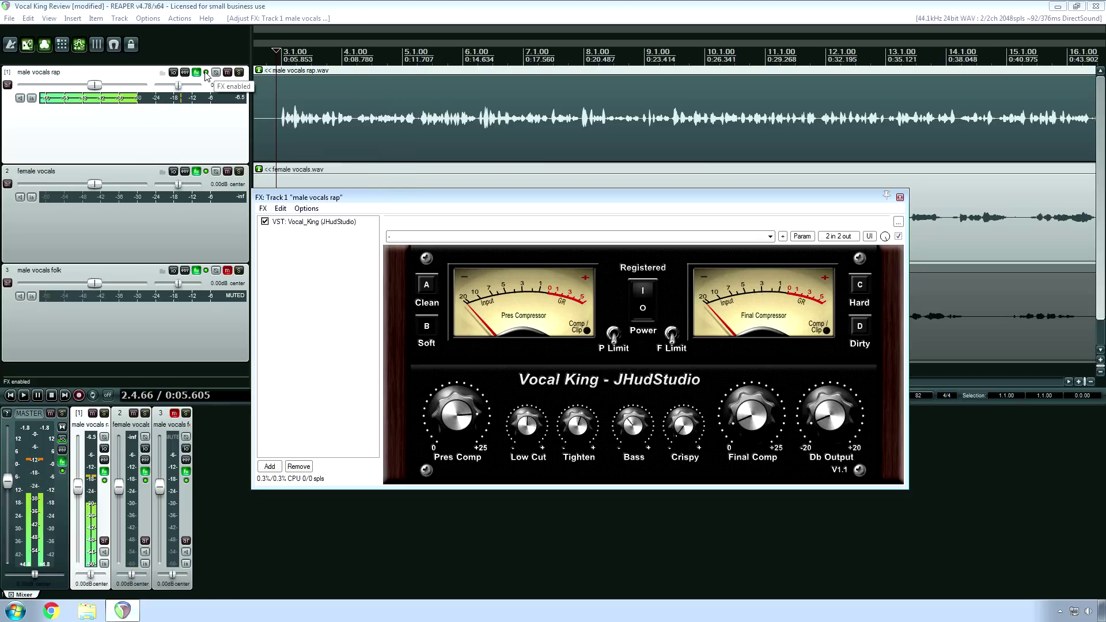
click(206, 73)
key(space)
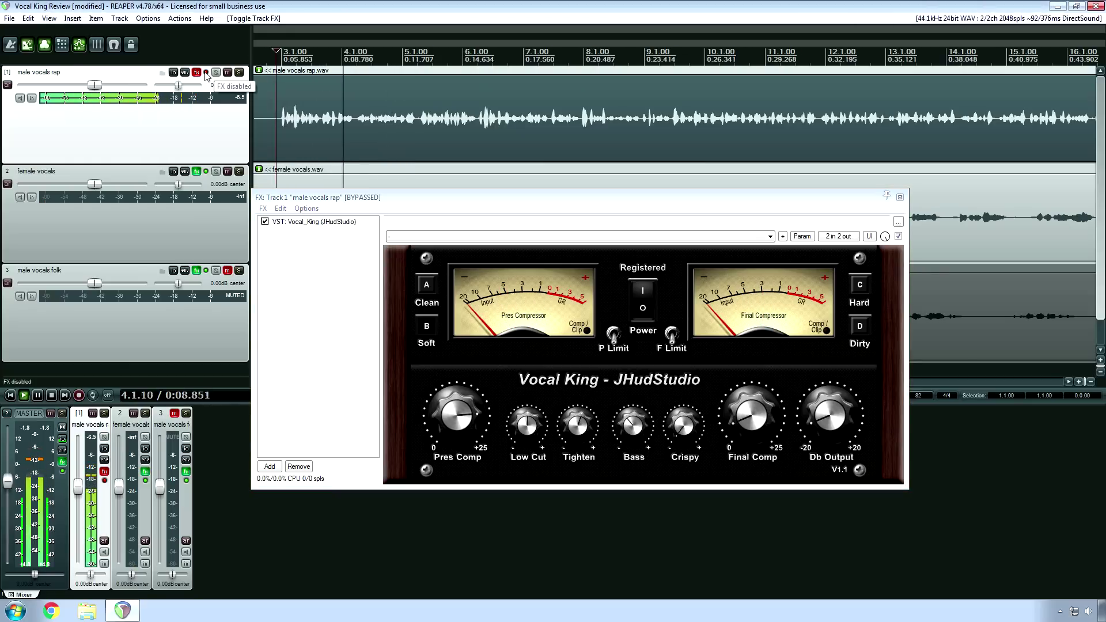
key(space)
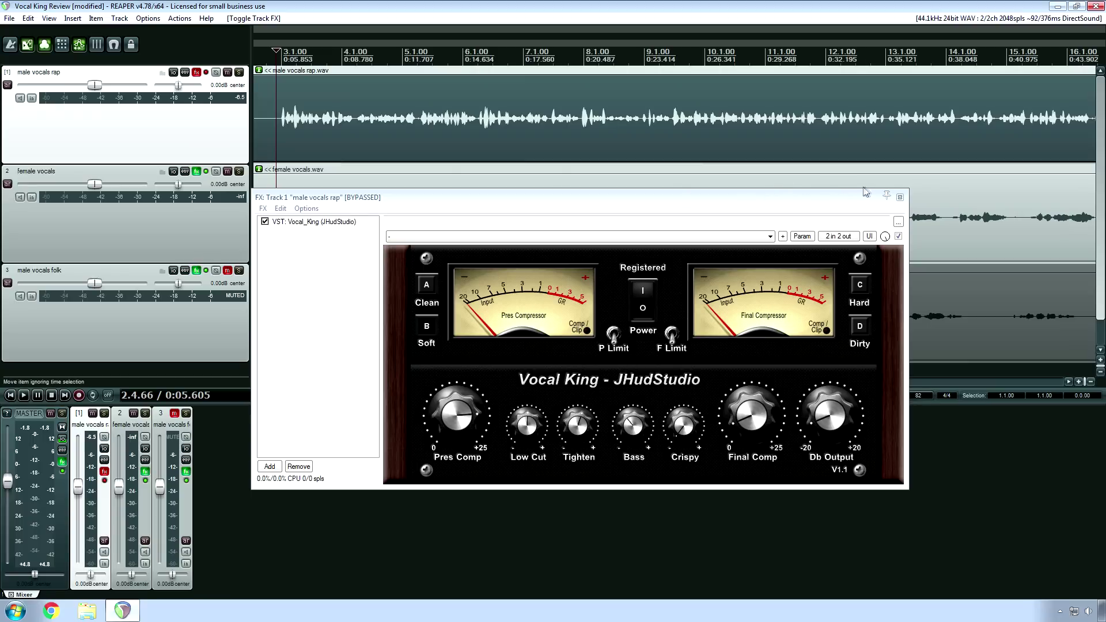
Close the Vocal King window and place the edit cursor at about 0:34.5, just before the first female vocals phrase.
click(898, 197)
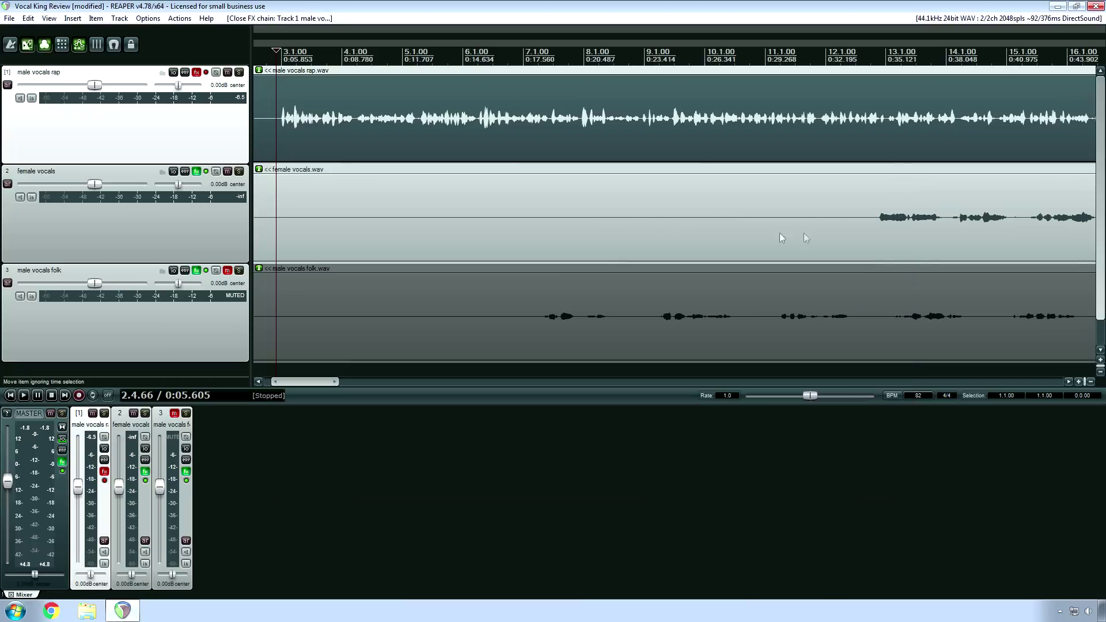
drag(312, 385, 357, 381)
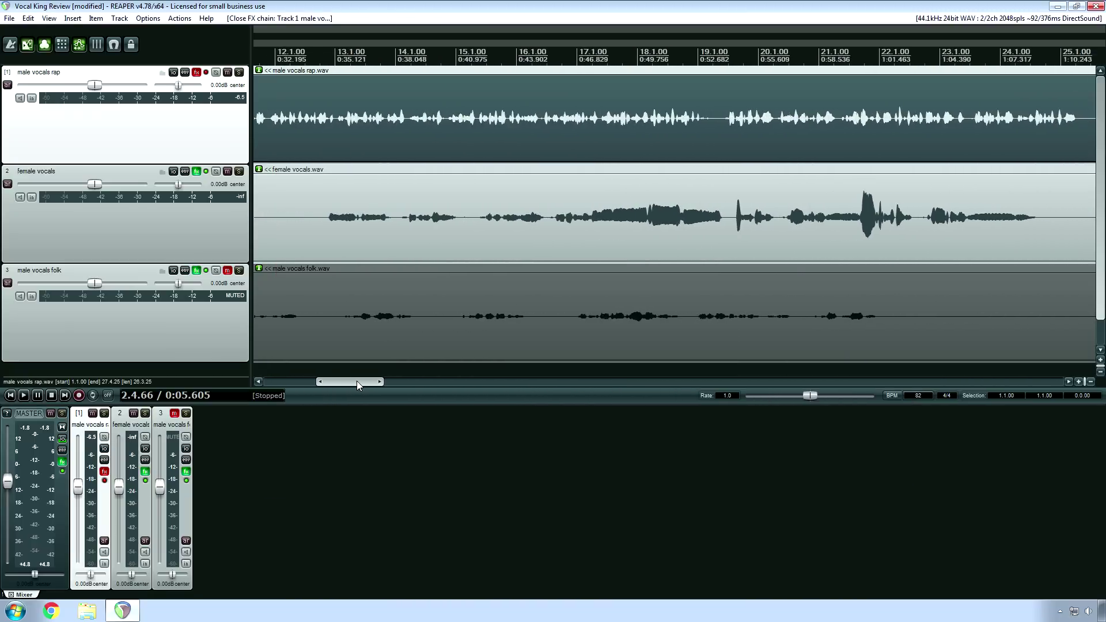
click(298, 230)
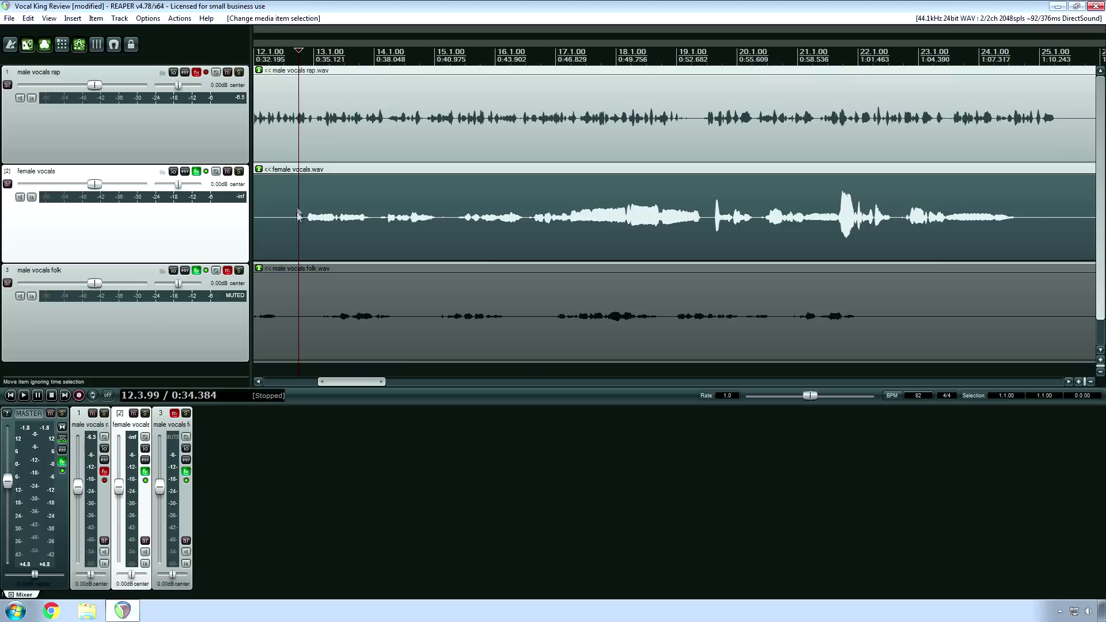
click(306, 231)
click(300, 235)
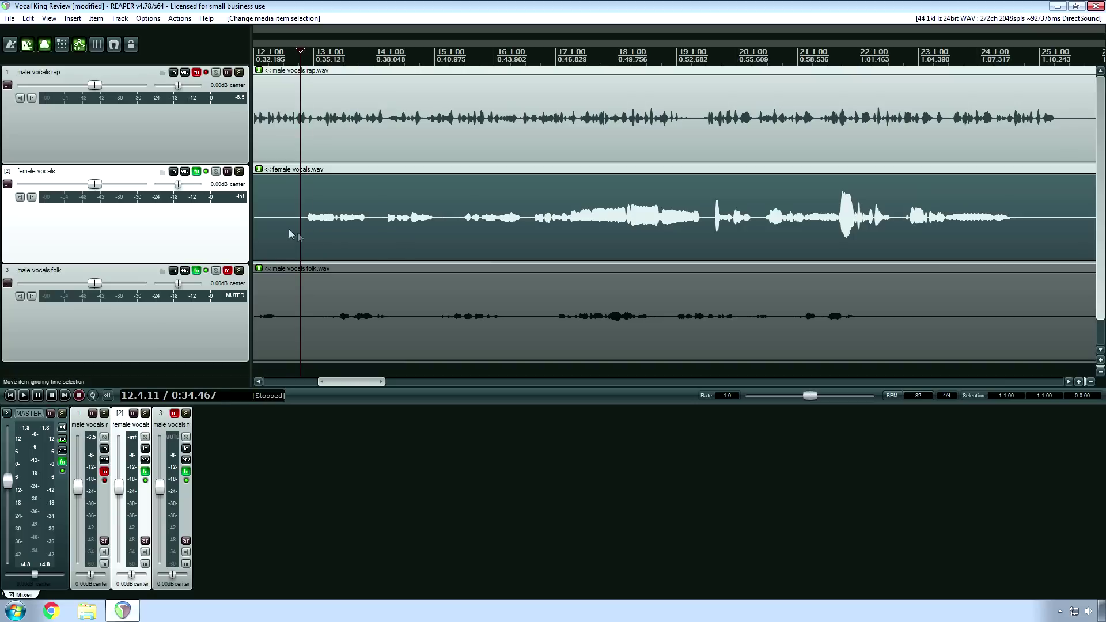
Bypass the female vocals track's effects and briefly play from about 0:45.4, ahead of the long sustained phrase.
click(205, 172)
click(526, 230)
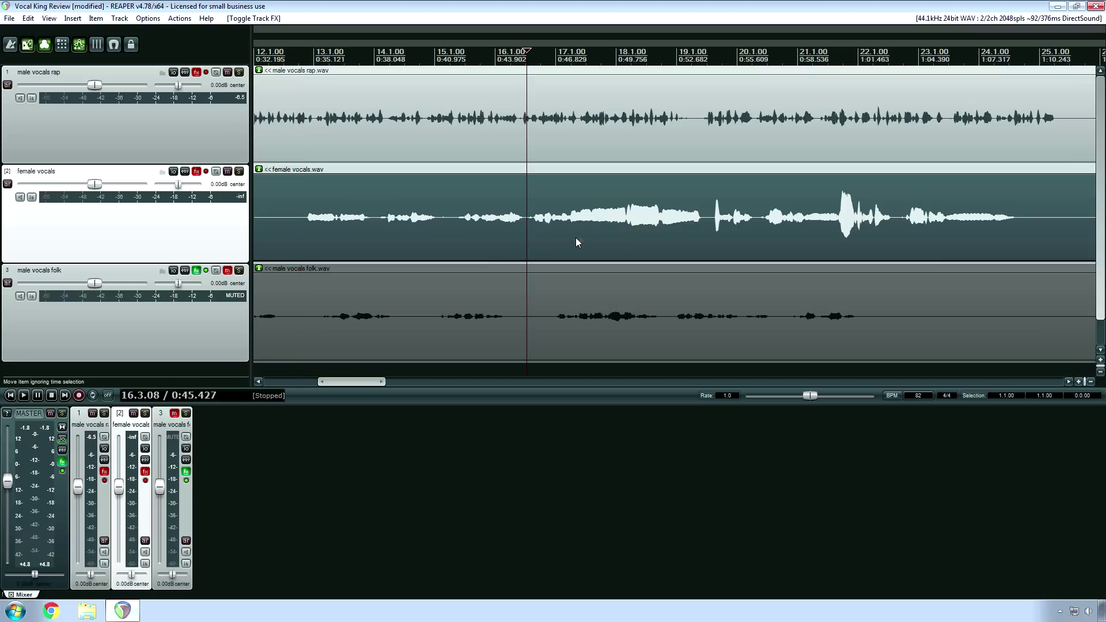
key(space)
key(space)
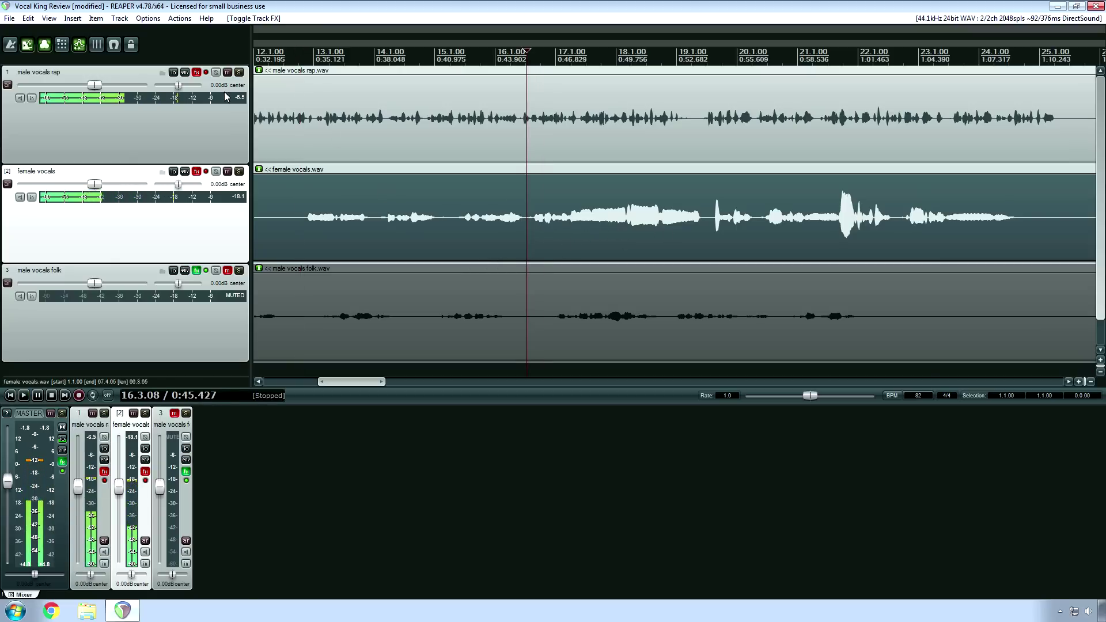
Mute the male vocals rap track and listen to the unprocessed female vocals from the cursor.
click(227, 72)
key(space)
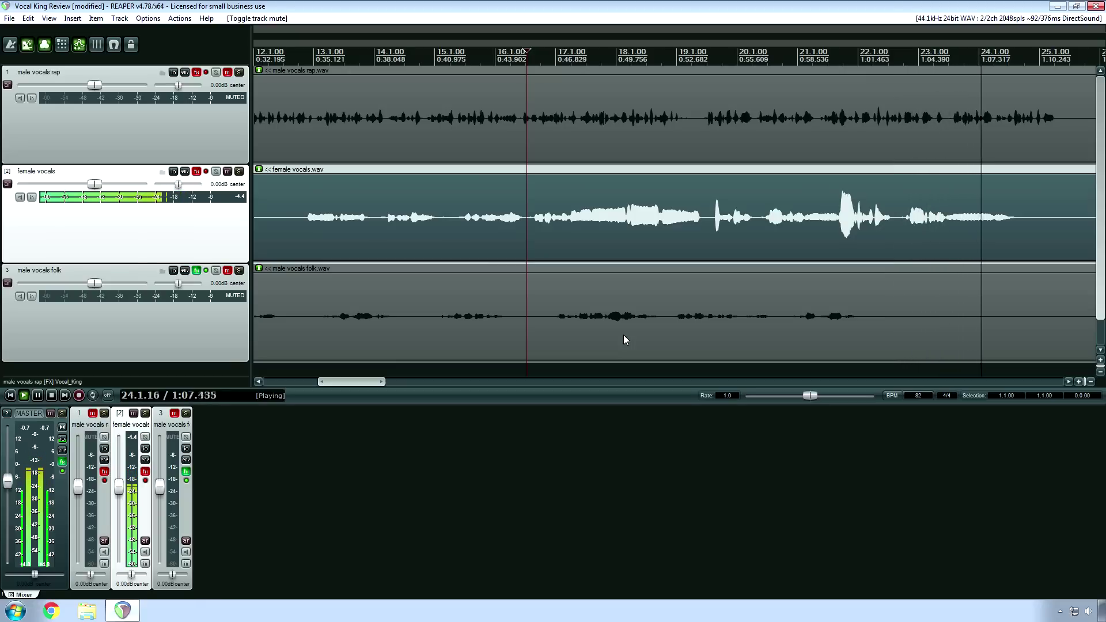
key(space)
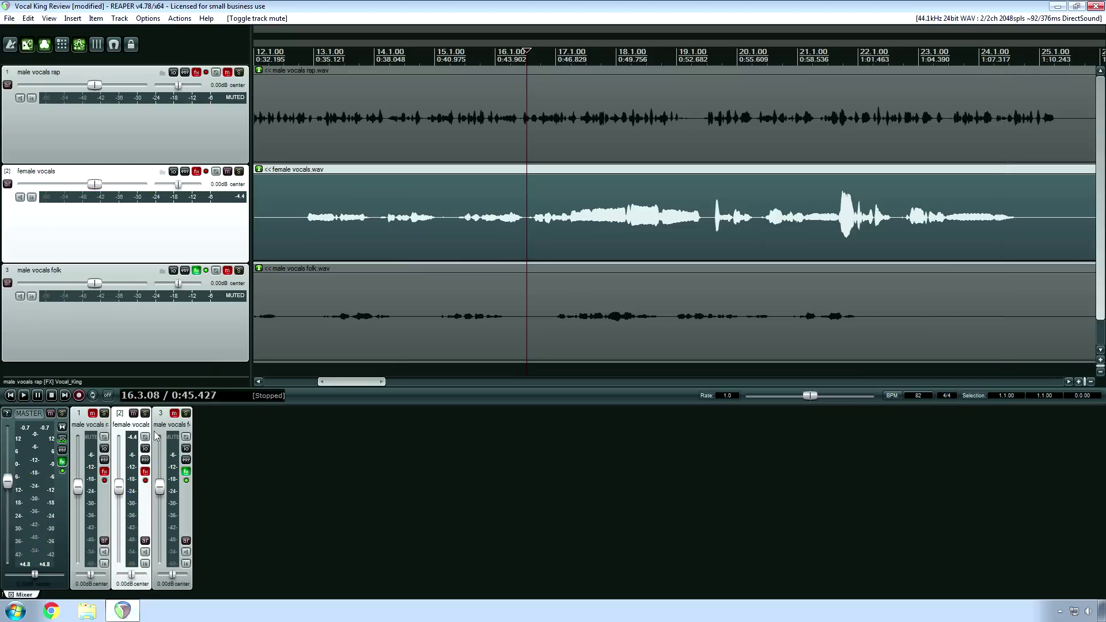
Inspect the iZotope Ozone 5 maximizer in the master track's effects chain and close its window.
key(shift+f)
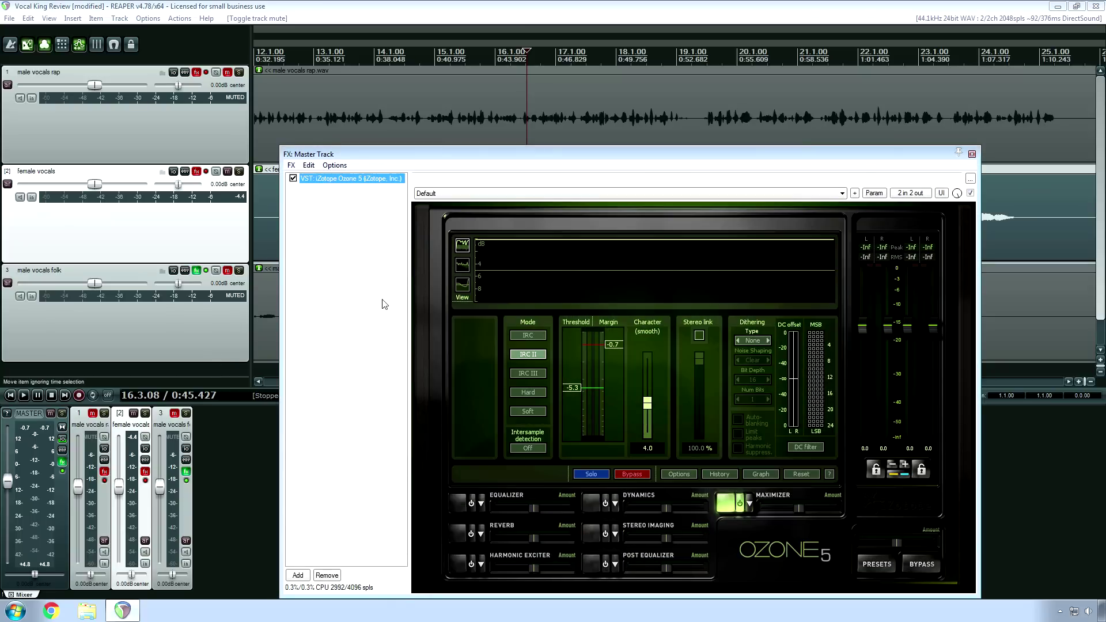
drag(664, 154, 622, 107)
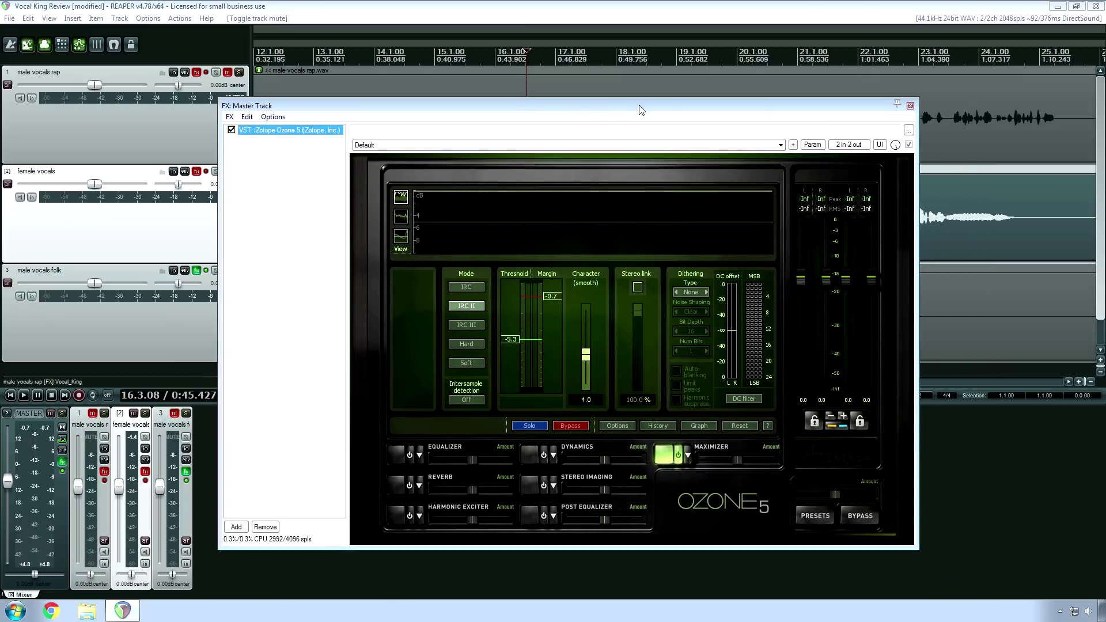
click(909, 106)
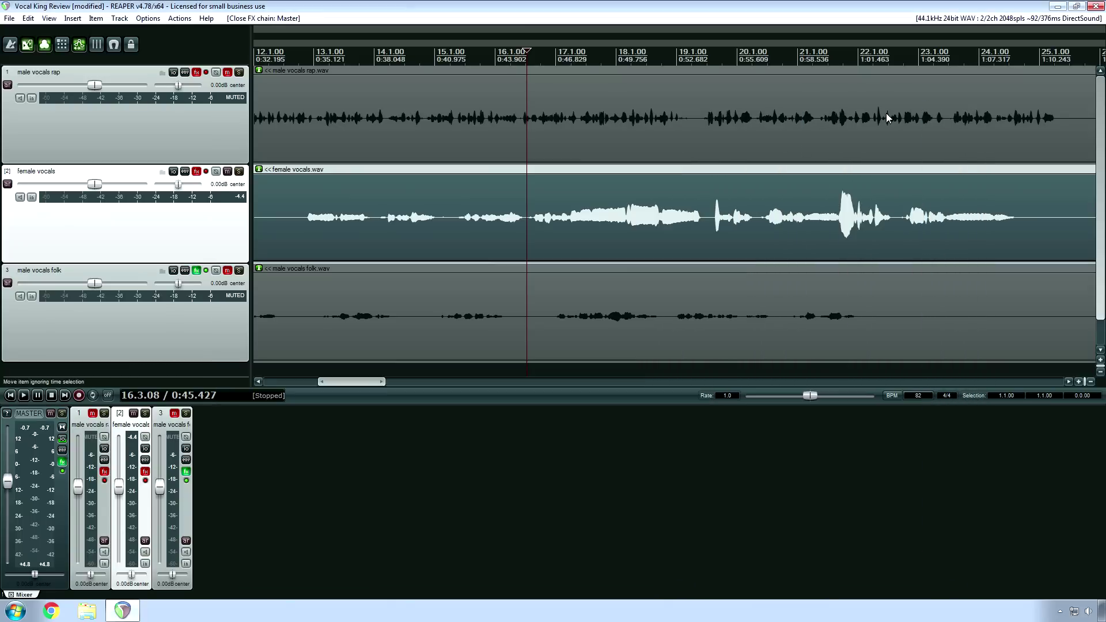
Enable the female vocals track's effects, listen to the processed phrase with Vocal King's meters in view, and close the plugin window.
click(206, 172)
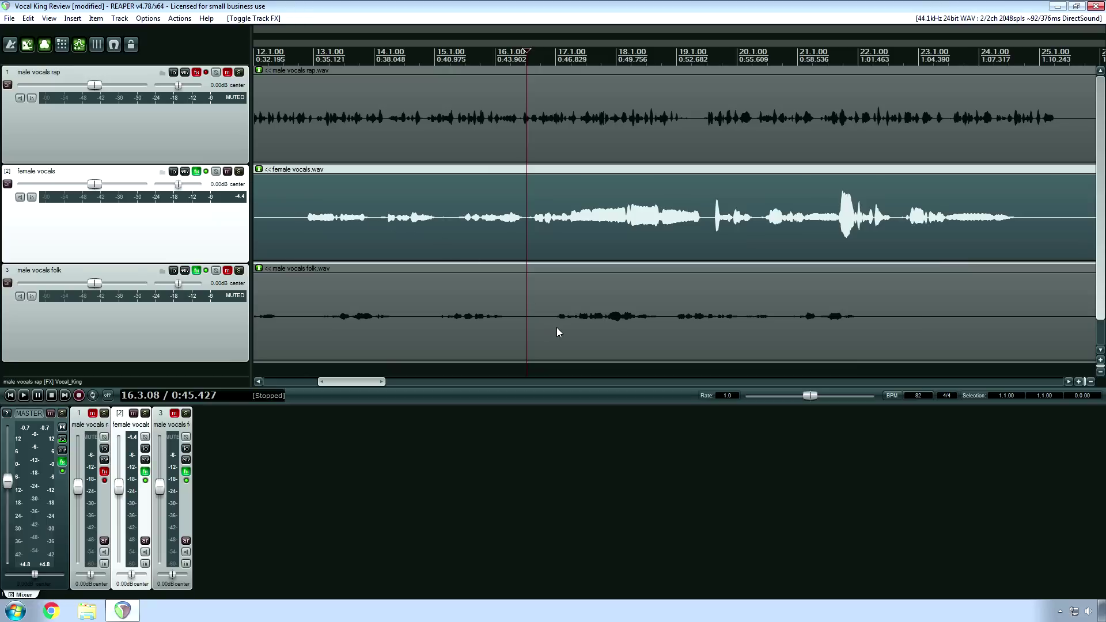
key(space)
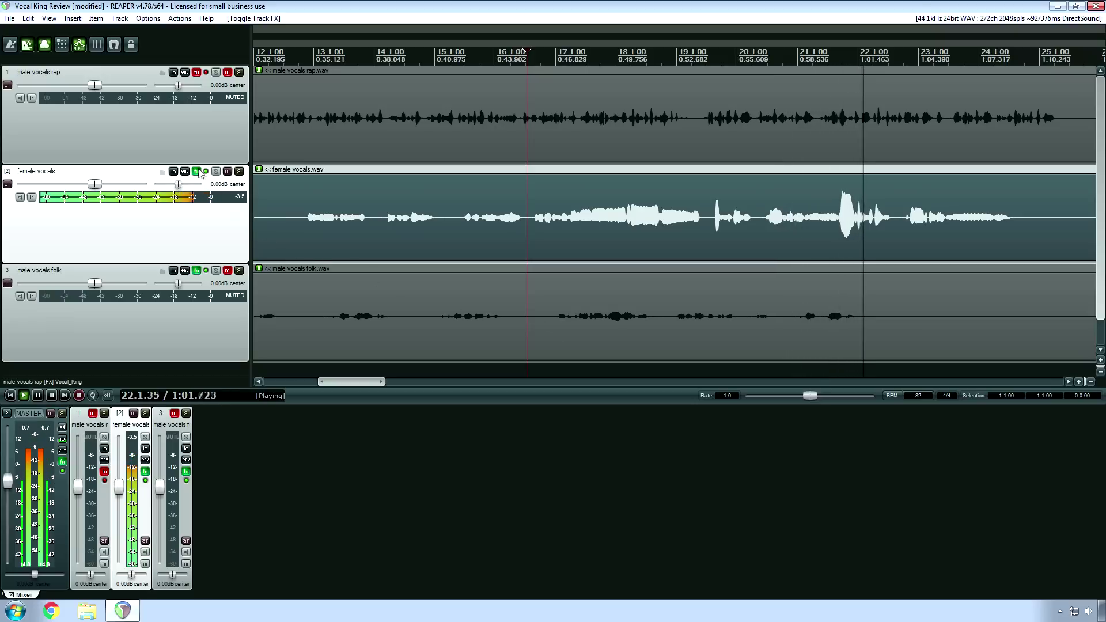
click(196, 171)
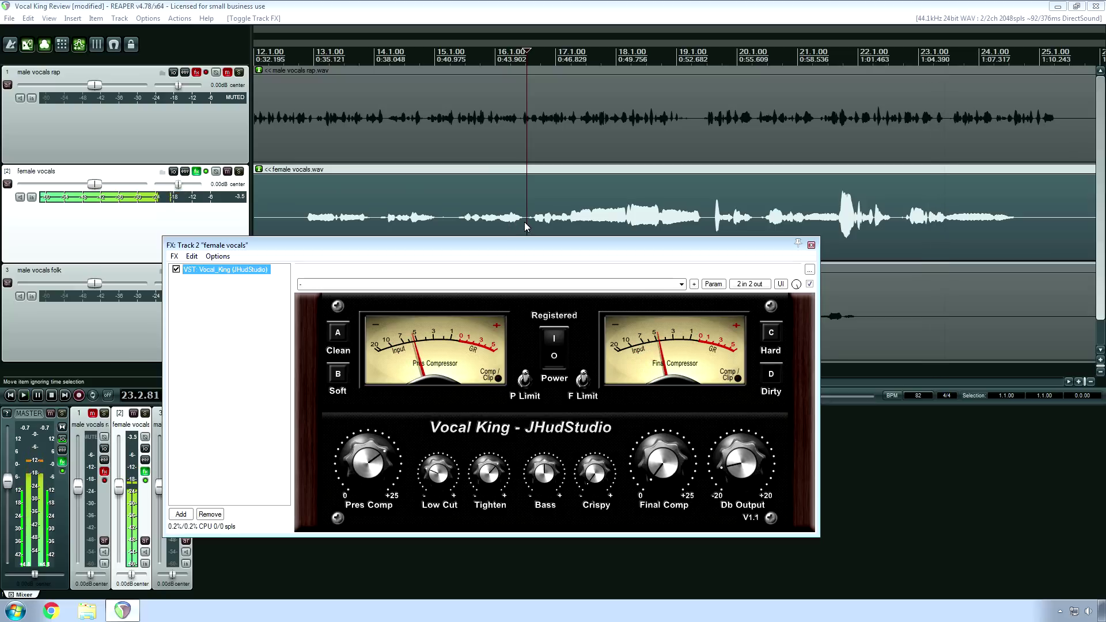
key(space)
key(space)
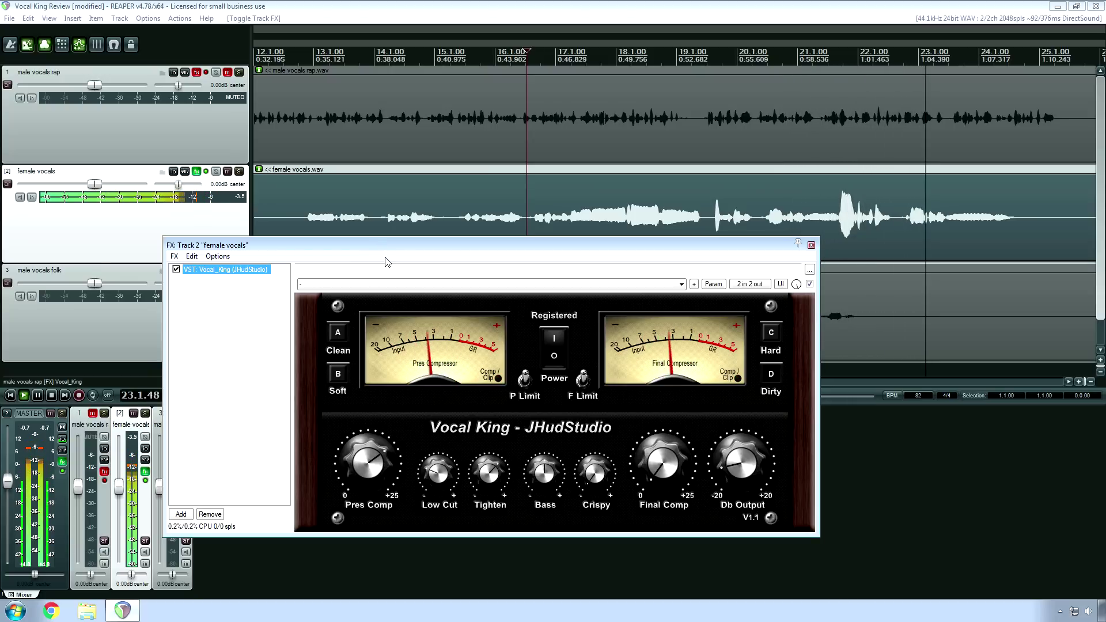
key(space)
click(811, 245)
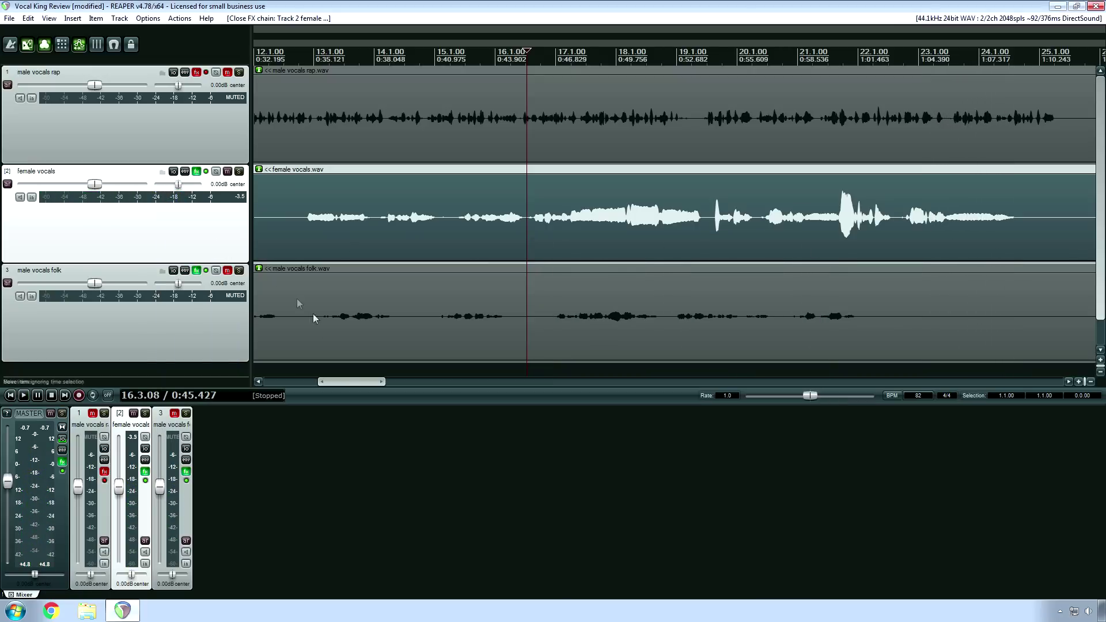
Place the edit cursor at about 0:23.7, unmute the male vocals folk track and mute the female vocals track.
drag(347, 383, 326, 382)
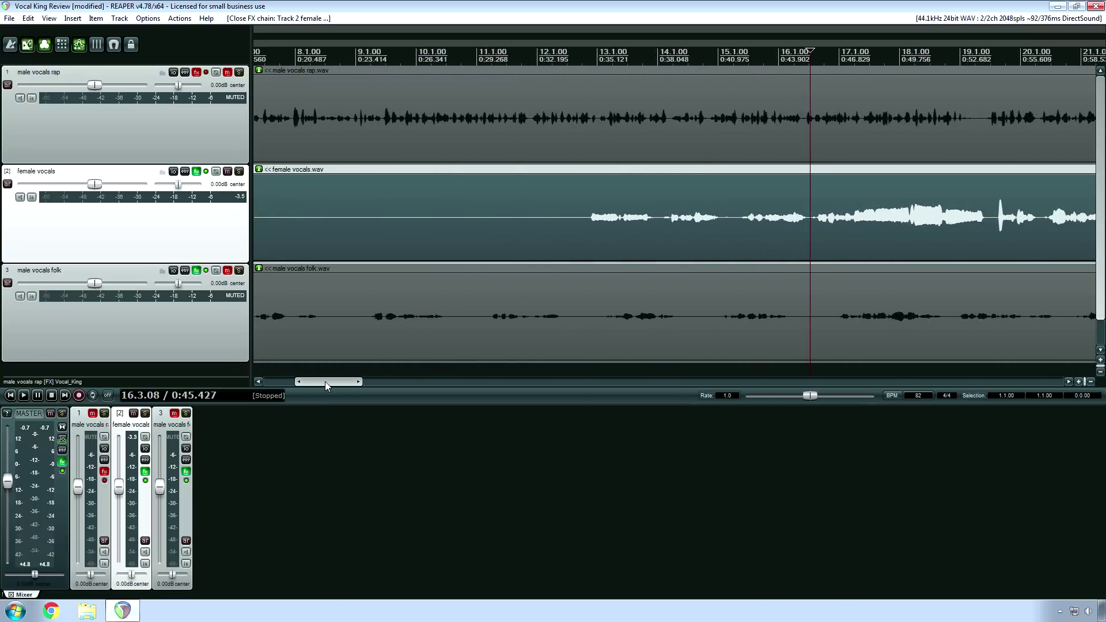
click(361, 327)
click(227, 270)
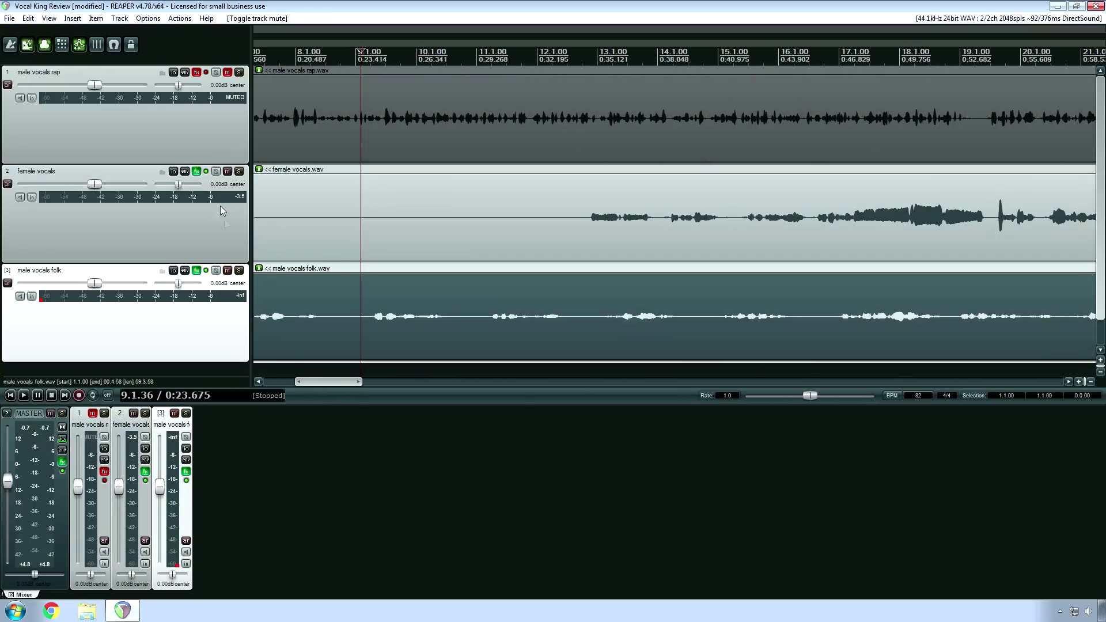
click(227, 171)
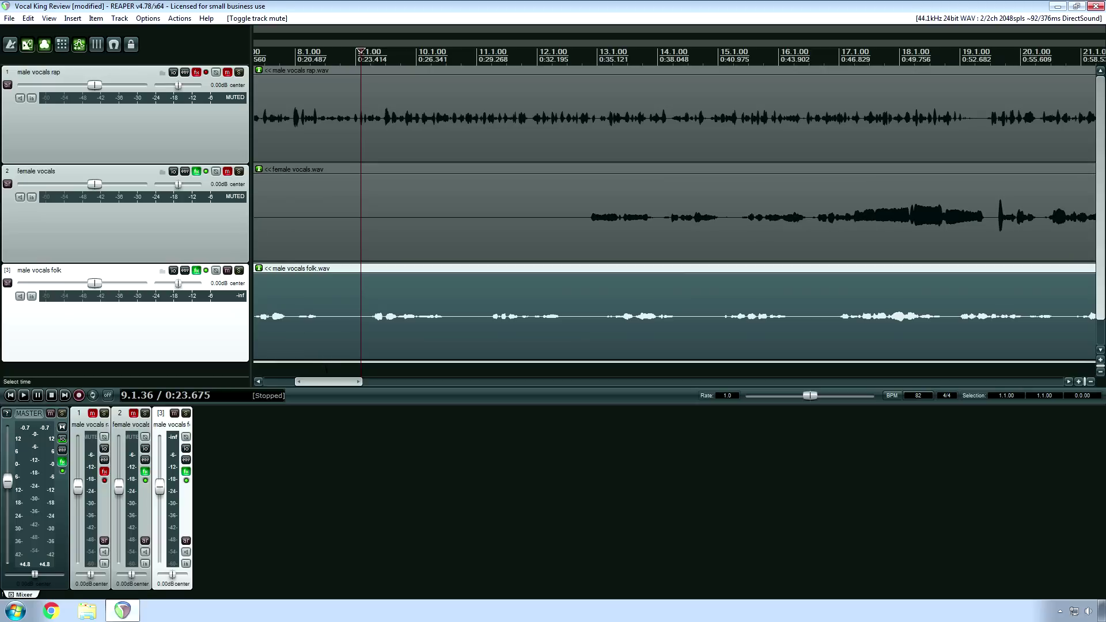
Place the edit cursor at about 0:46.5, just before the loudest early phrase of the male vocals folk track.
drag(327, 381, 330, 380)
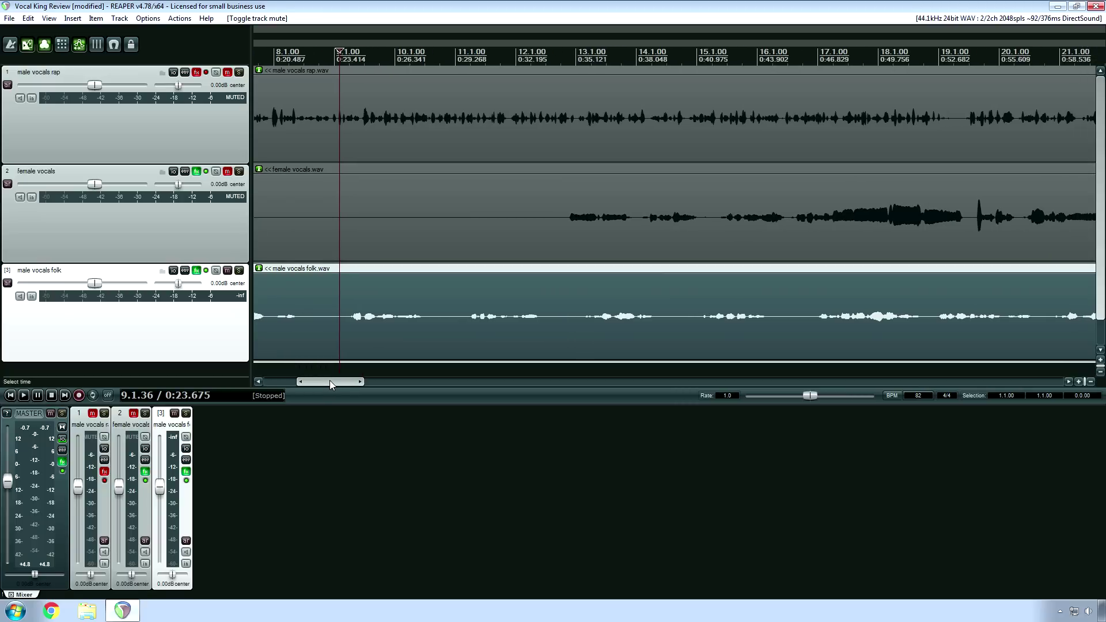
scroll(389, 337, down, 4)
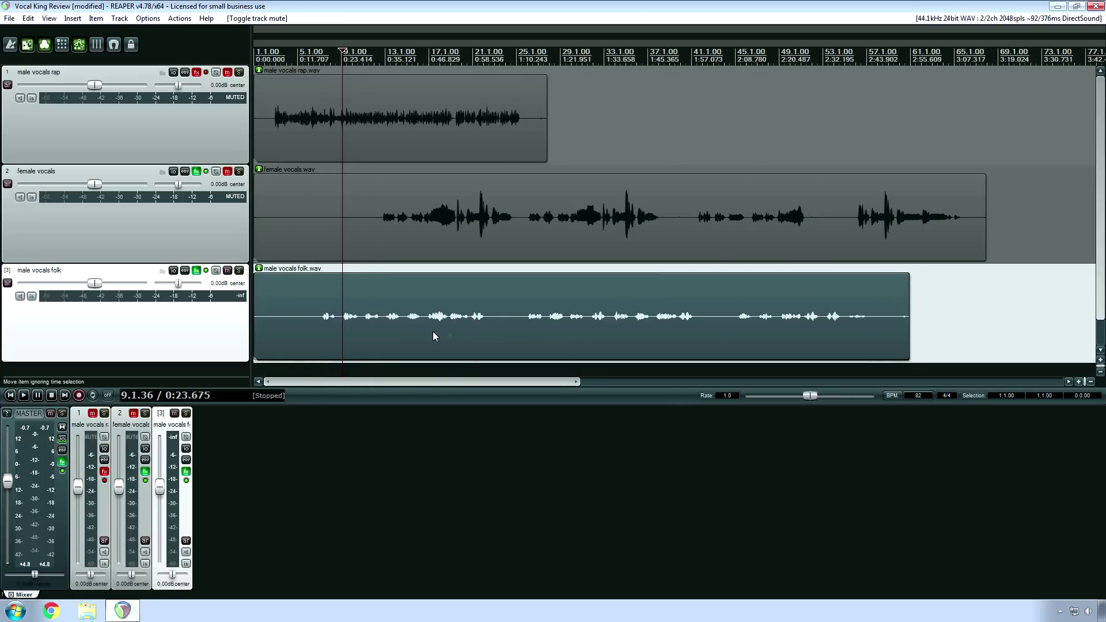
scroll(478, 328, up, 2)
scroll(478, 327, up, 3)
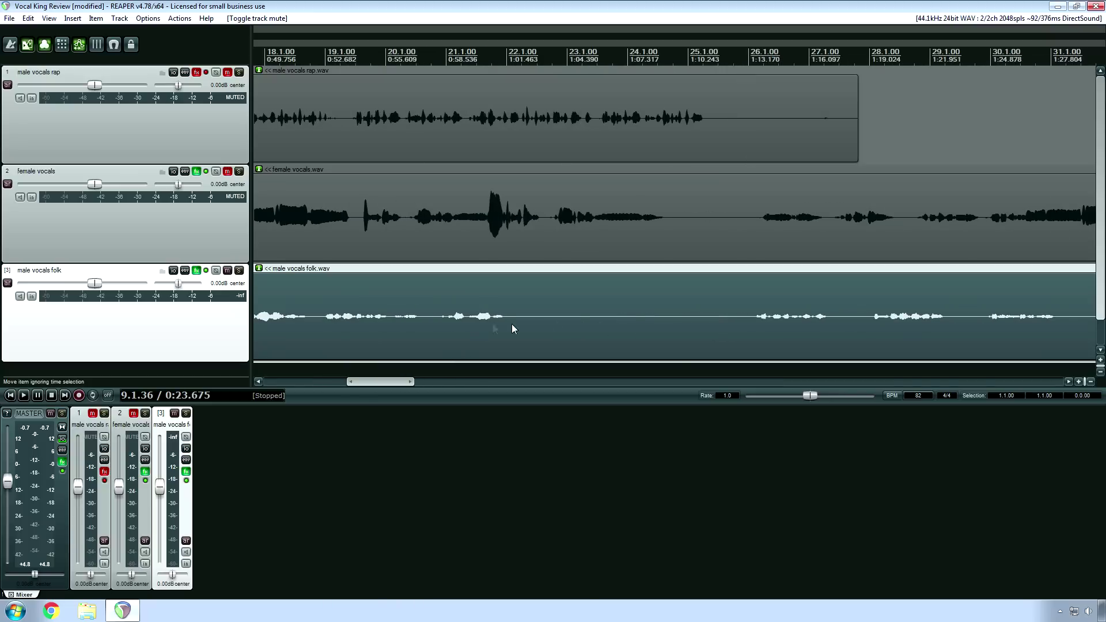
scroll(390, 383, down, 1)
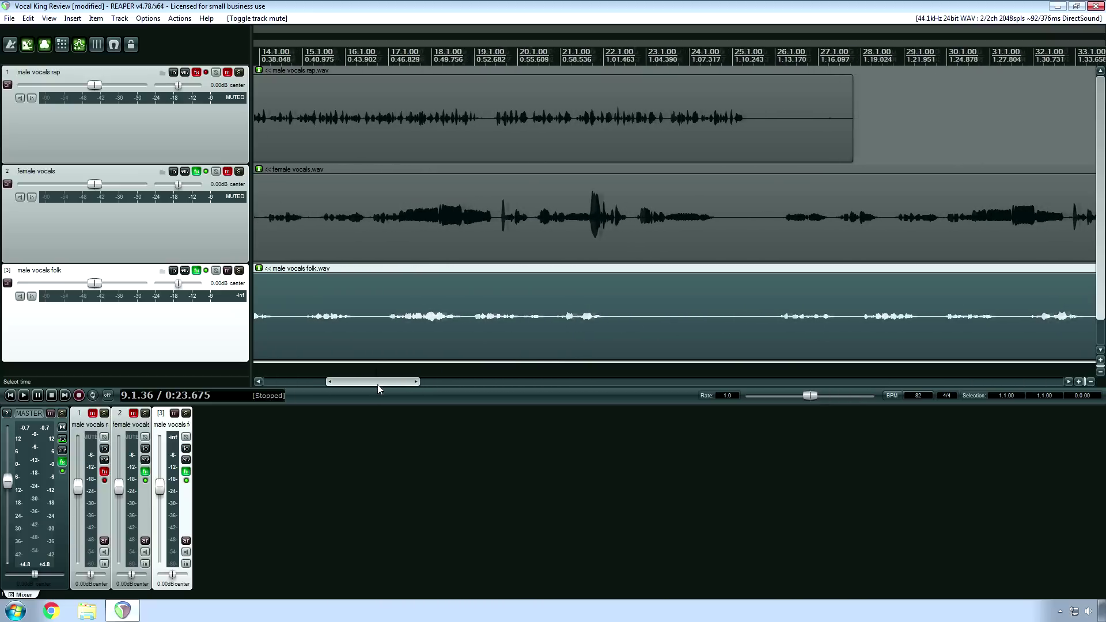
click(390, 323)
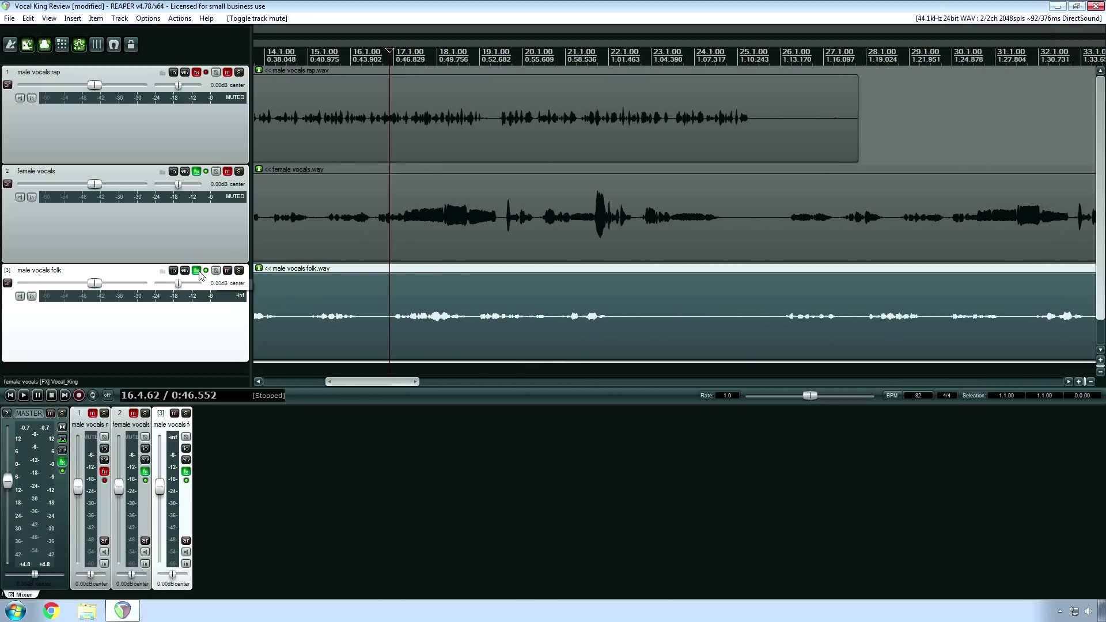
Open the male vocals folk track's effects chain, inspect the ReaEQ settings and return to Vocal King.
click(196, 270)
drag(246, 257, 461, 258)
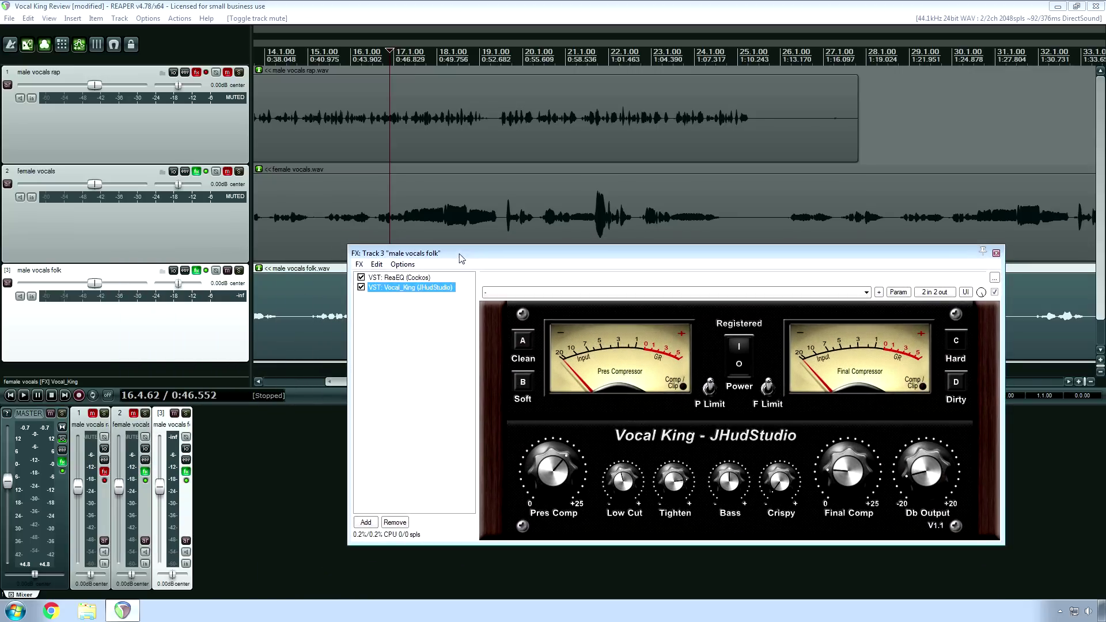
click(400, 277)
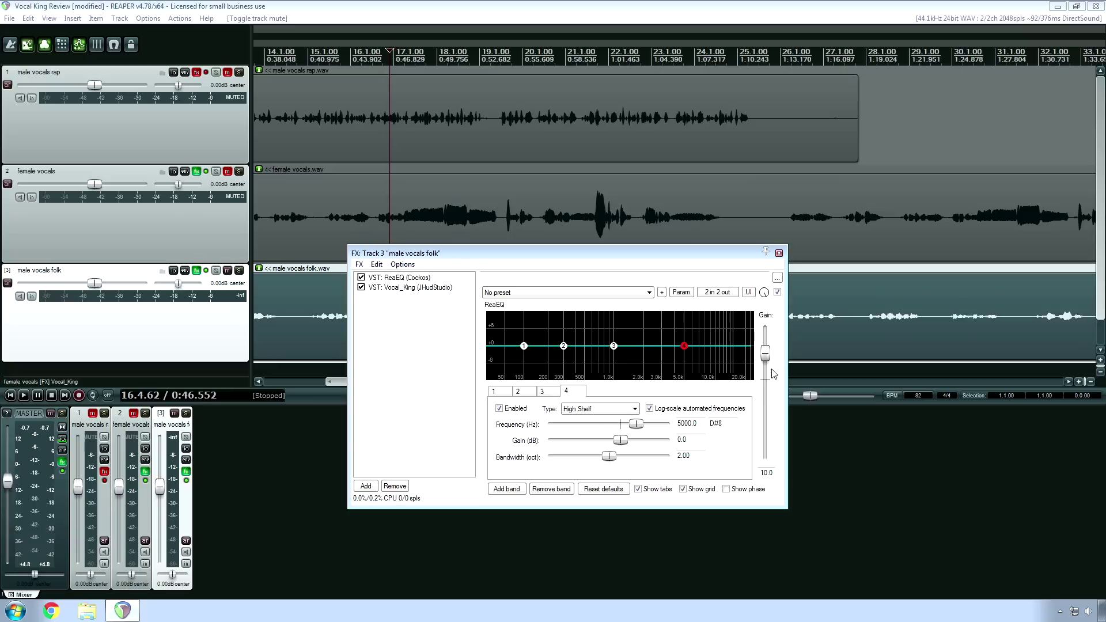
click(433, 288)
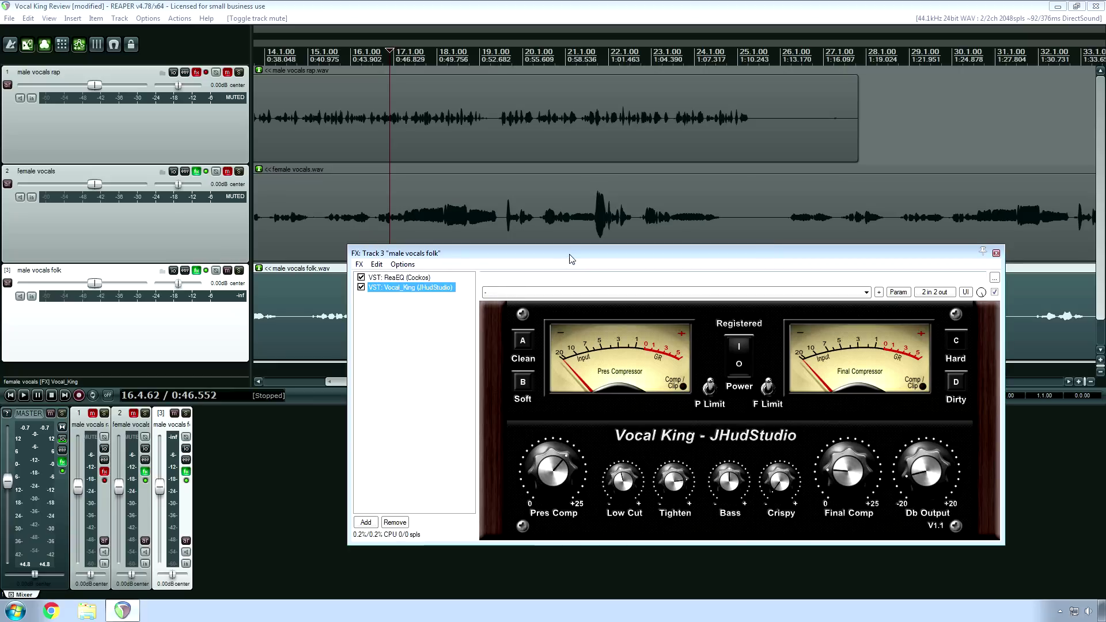
Reposition the effects window while listening to the folk vocals with ReaEQ and Vocal King enabled.
drag(583, 258, 558, 269)
drag(459, 268, 358, 298)
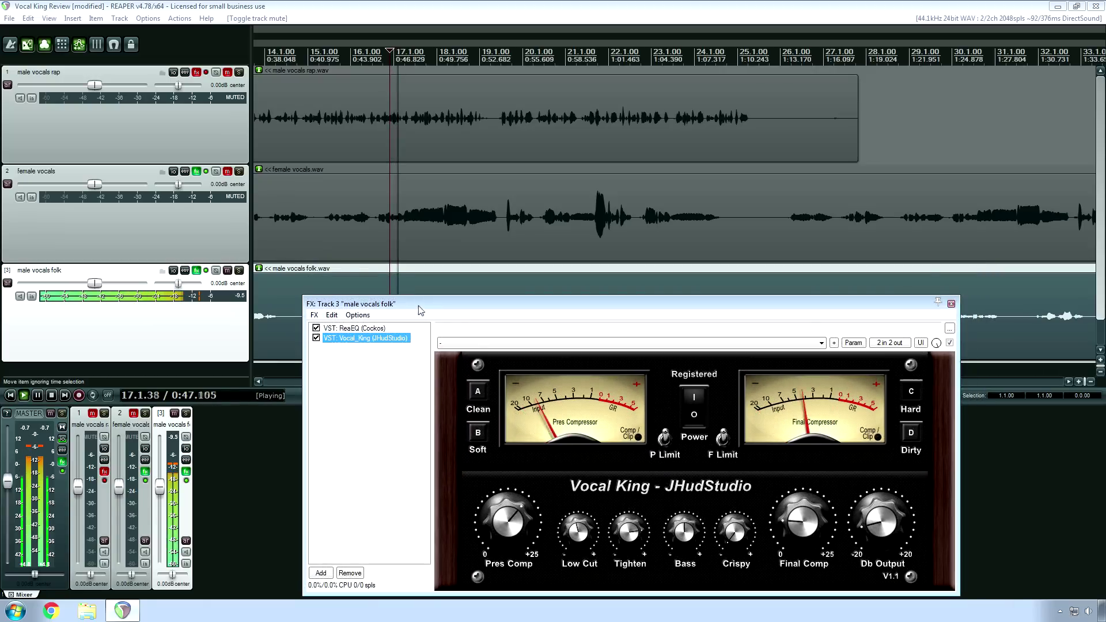
drag(520, 301, 642, 140)
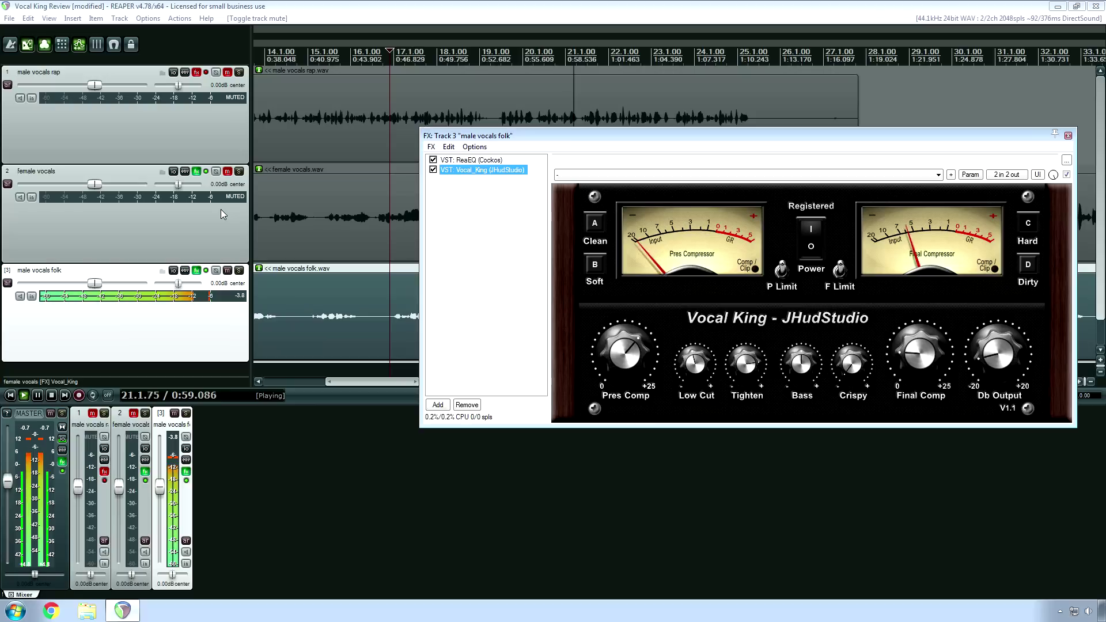
key(space)
Bypass all effects on the male vocals folk track and listen briefly to the raw phrase.
click(205, 271)
key(space)
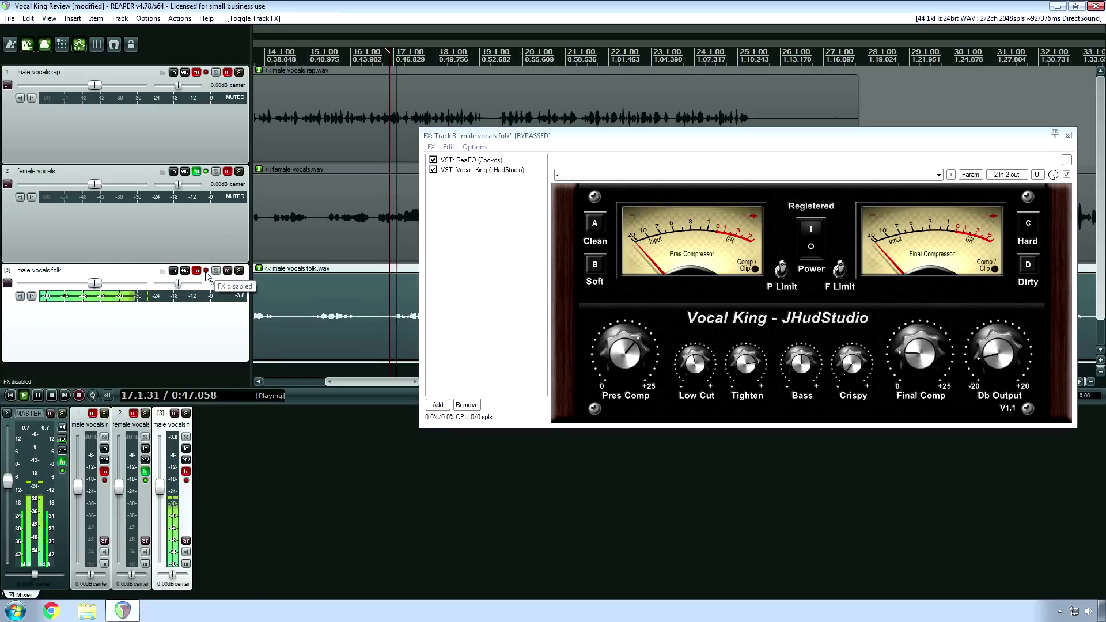
key(space)
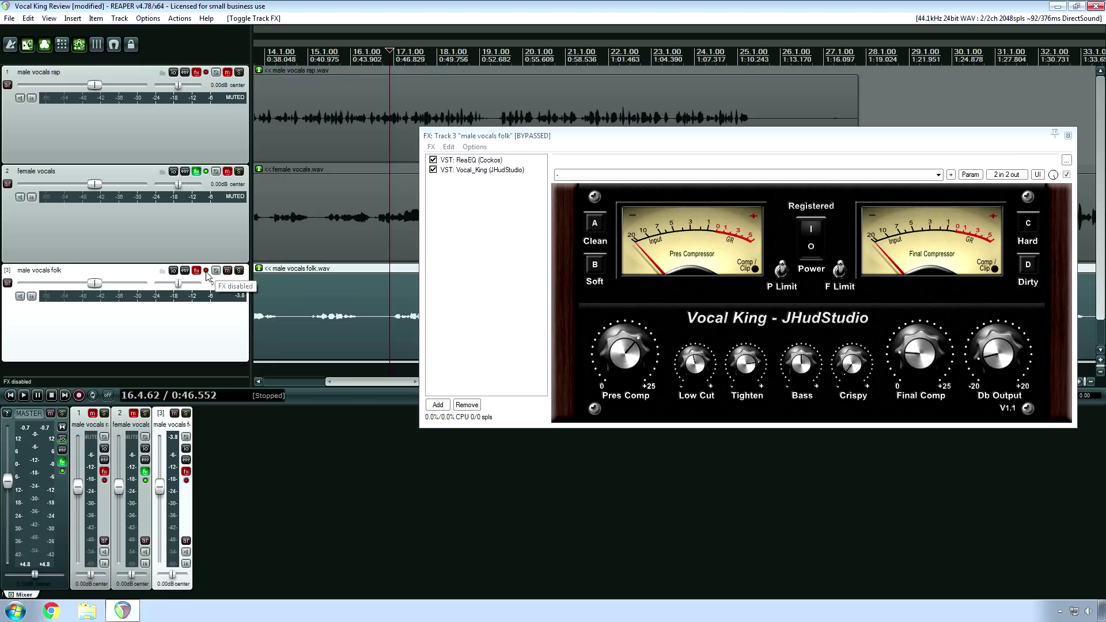
Re-enable the folk track's effects, lower Vocal King's Db Output slightly and play the phrase briefly.
click(205, 270)
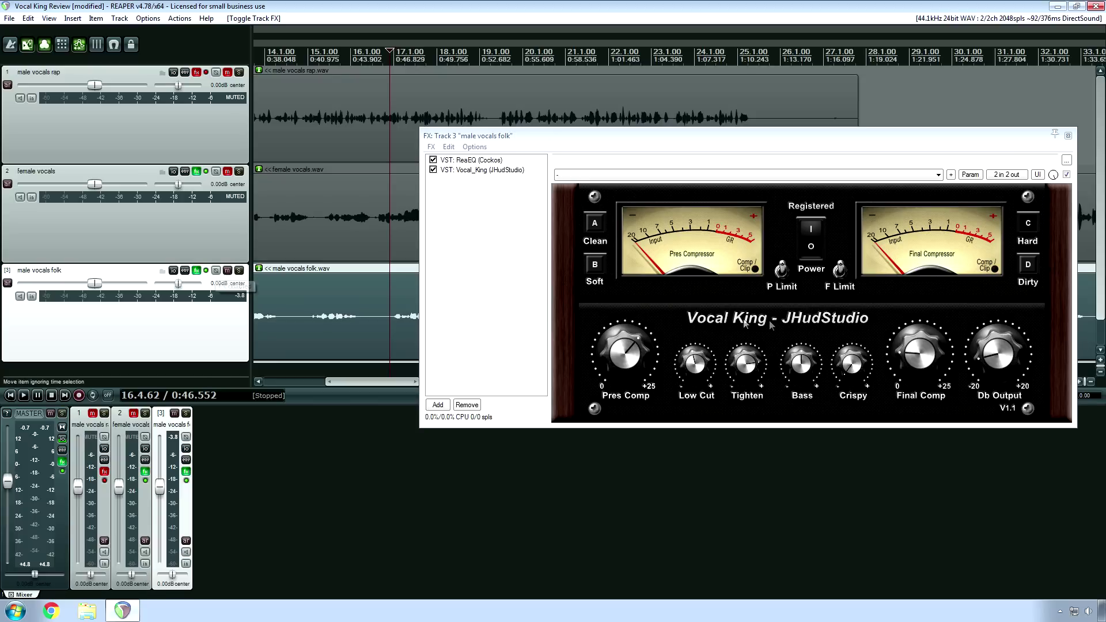
drag(1002, 360, 1006, 396)
key(space)
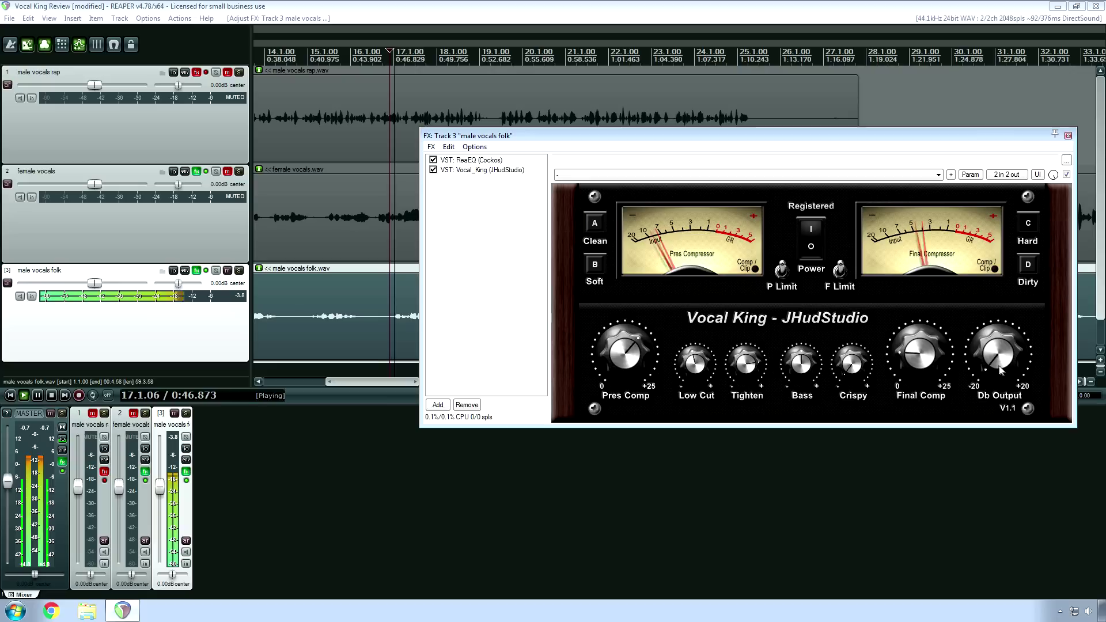
key(space)
Compare short playbacks of the folk phrase with the track's effects chain bypassed and enabled, finishing with it enabled.
click(206, 271)
key(space)
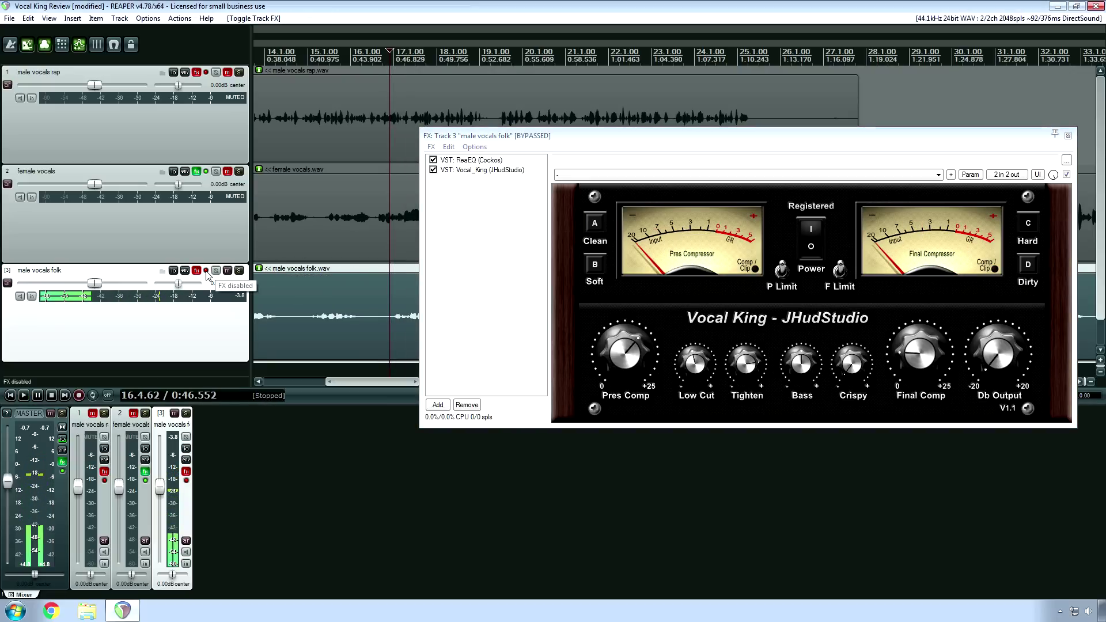
click(207, 271)
key(space)
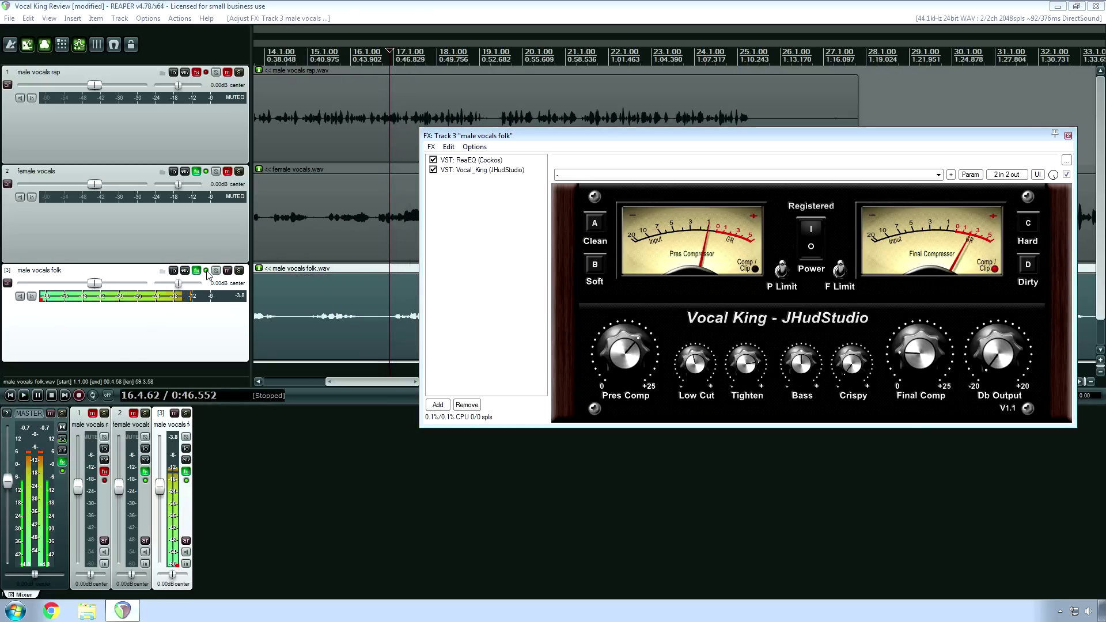
click(206, 271)
key(space)
key(space)
click(206, 271)
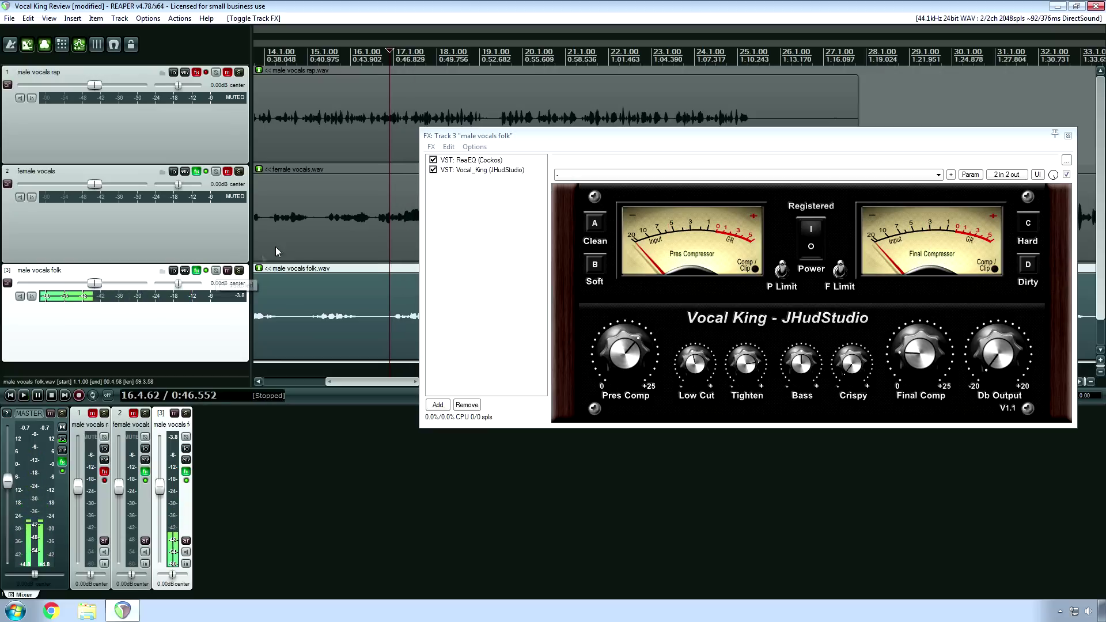
Bypass only Vocal King in the folk track's chain and briefly play the phrase with ReaEQ active.
click(433, 171)
key(space)
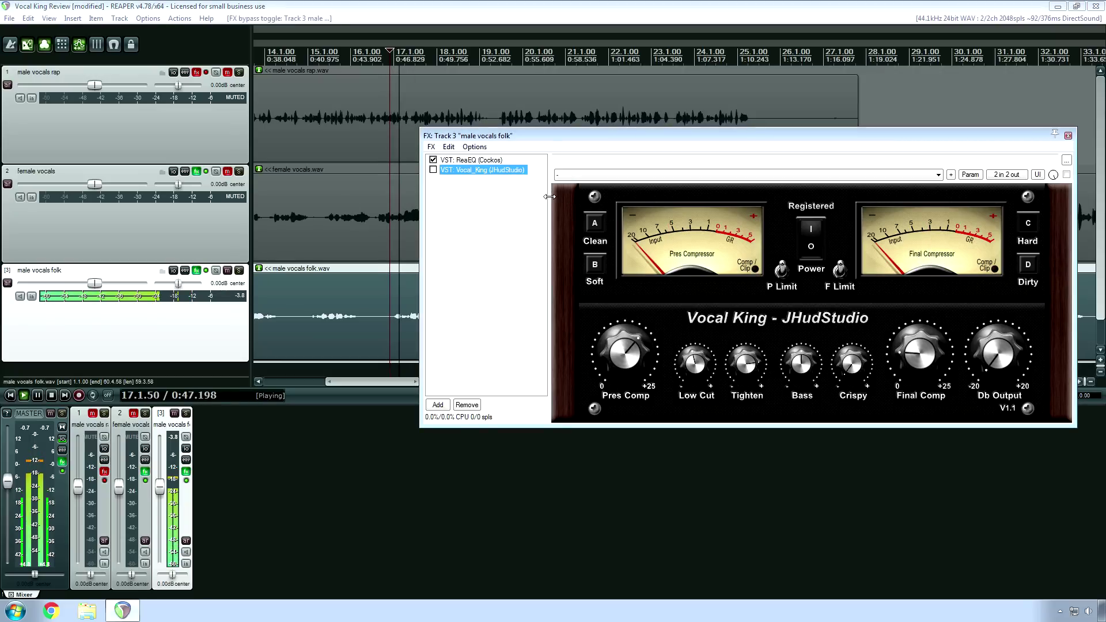
key(space)
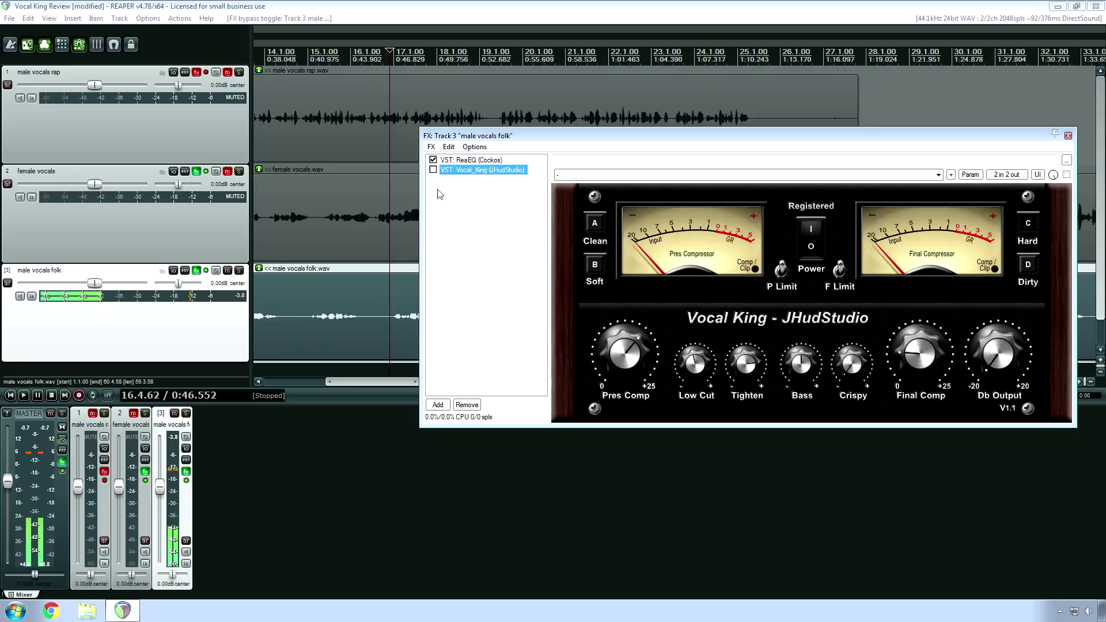
Re-enable Vocal King on the folk track and replay the same phrase briefly.
click(433, 170)
key(space)
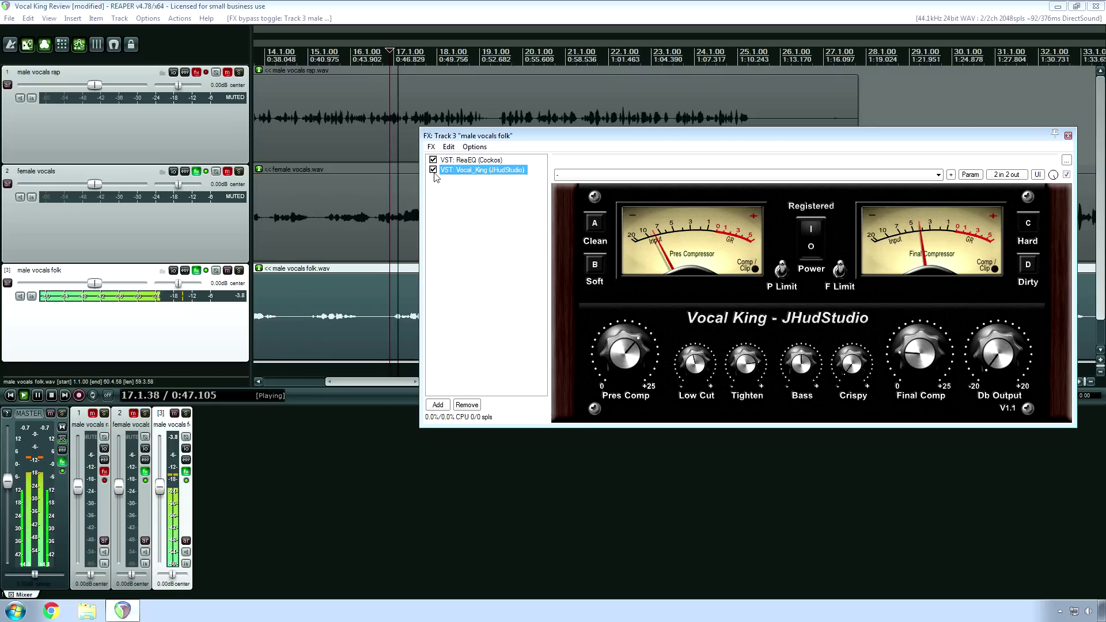
key(space)
Listen to a longer stretch of the folk vocals with Vocal King bypassed and again with it enabled.
key(space)
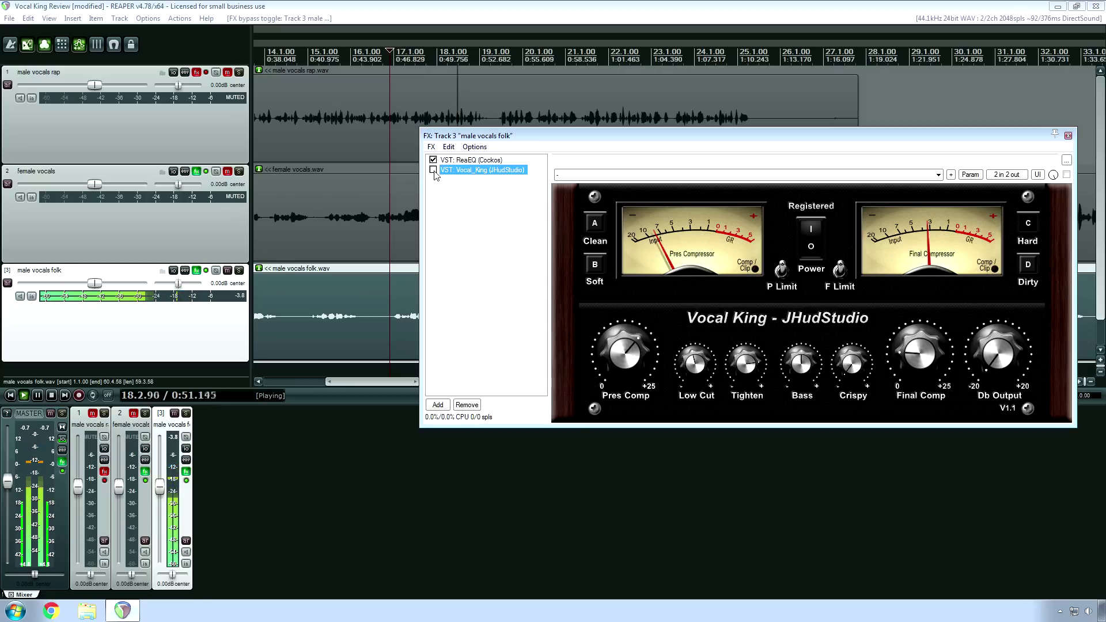
click(433, 170)
key(space)
key(space)
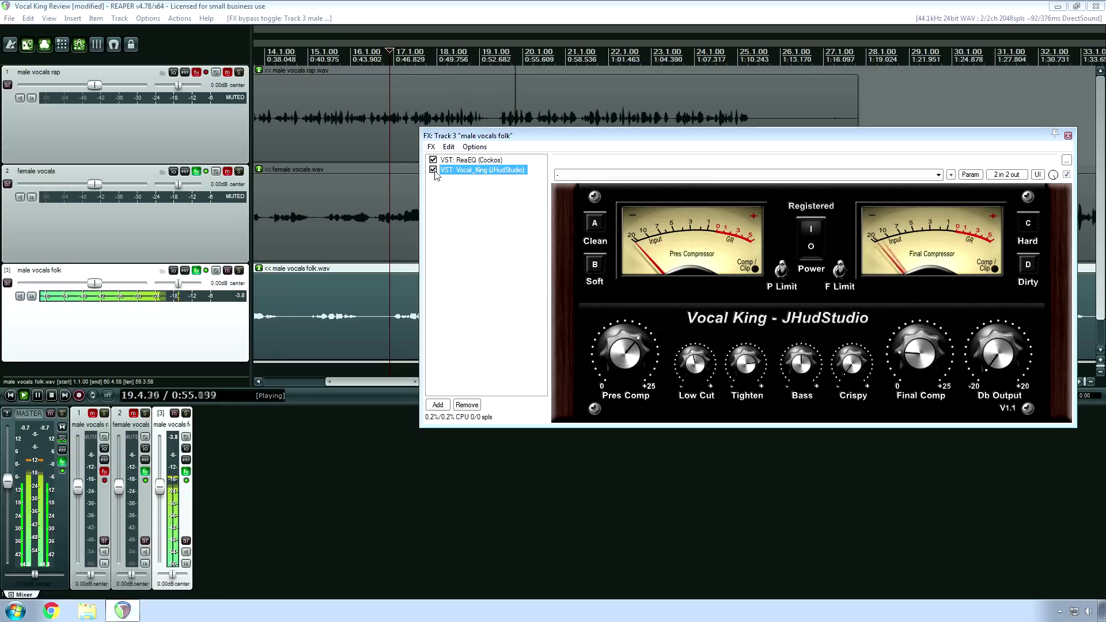
Repeat the longer comparison of Vocal King bypassed and enabled, and close the folk track's effects window with the plugin on.
key(space)
click(433, 170)
key(space)
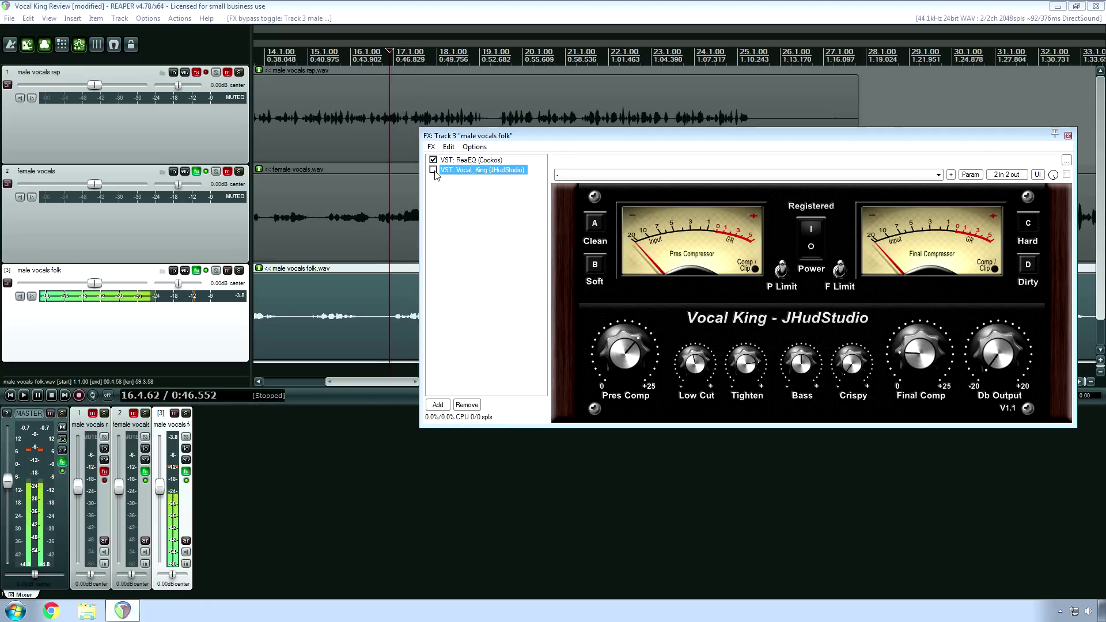
key(space)
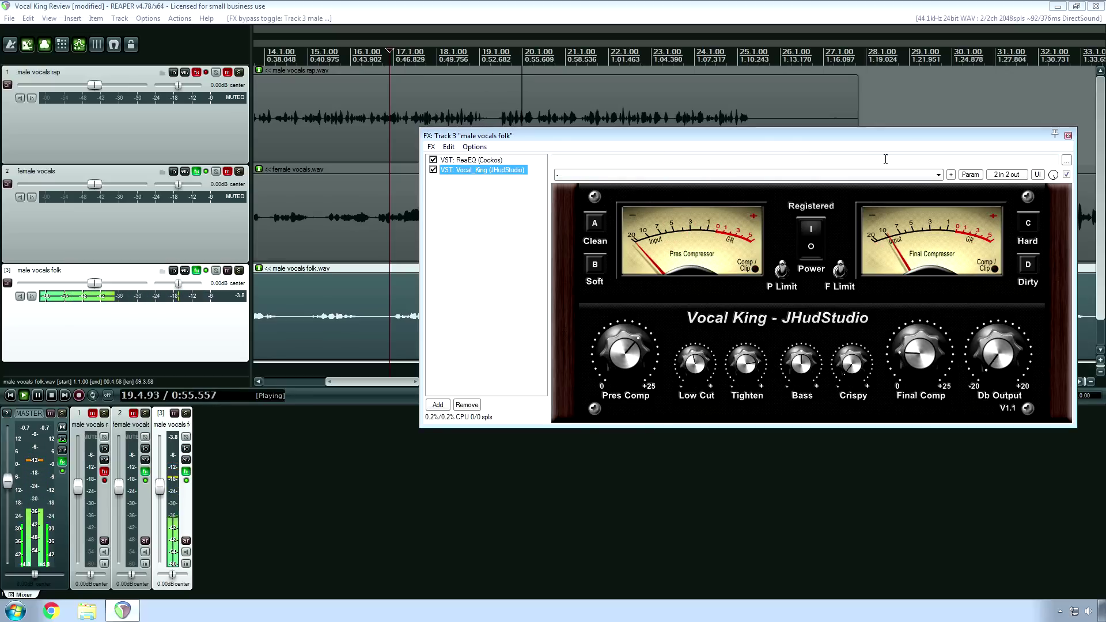
click(1068, 135)
key(space)
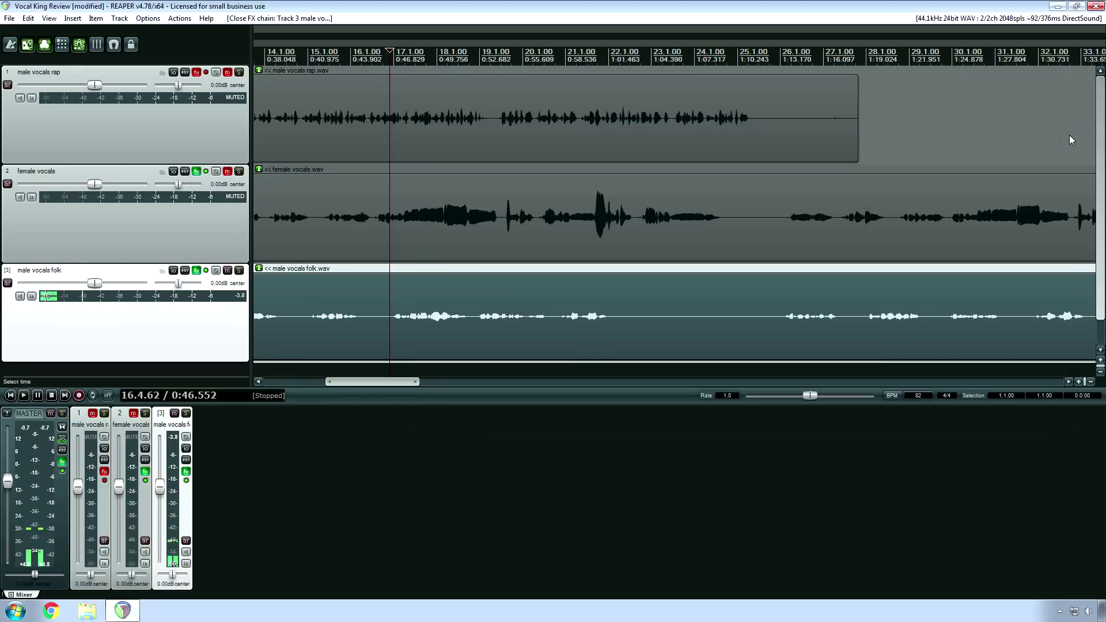
Reopen Vocal King on the male vocals folk track and move its window toward the middle of the screen.
scroll(495, 314, down, 3)
click(198, 273)
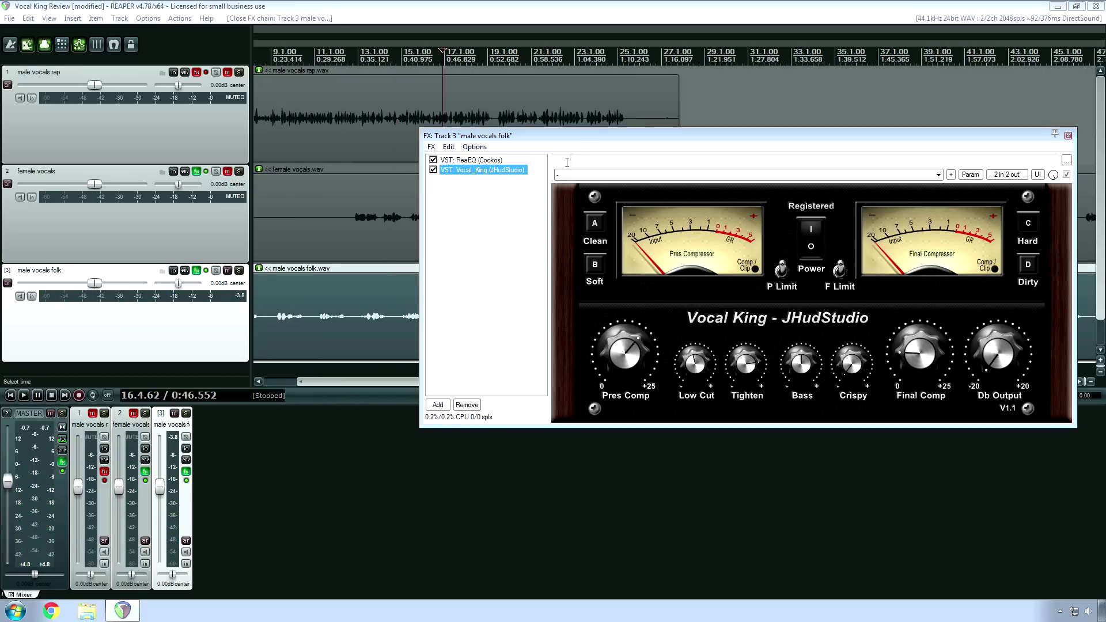
drag(585, 135, 381, 166)
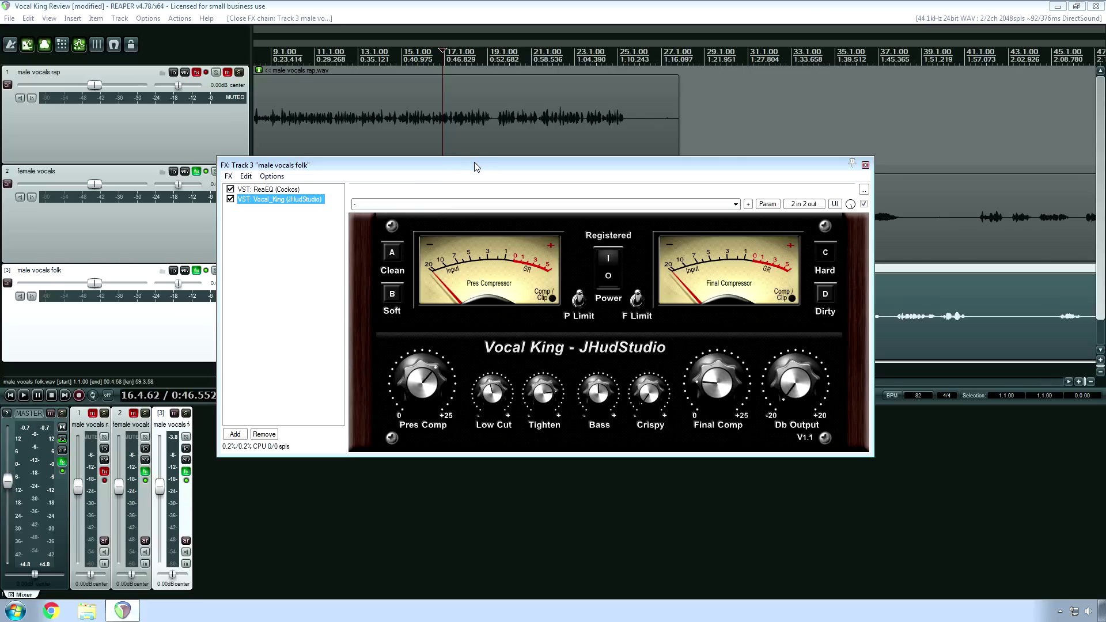
Flip the P Limit and F Limit switches in Vocal King on the male vocals folk track.
drag(476, 167, 394, 162)
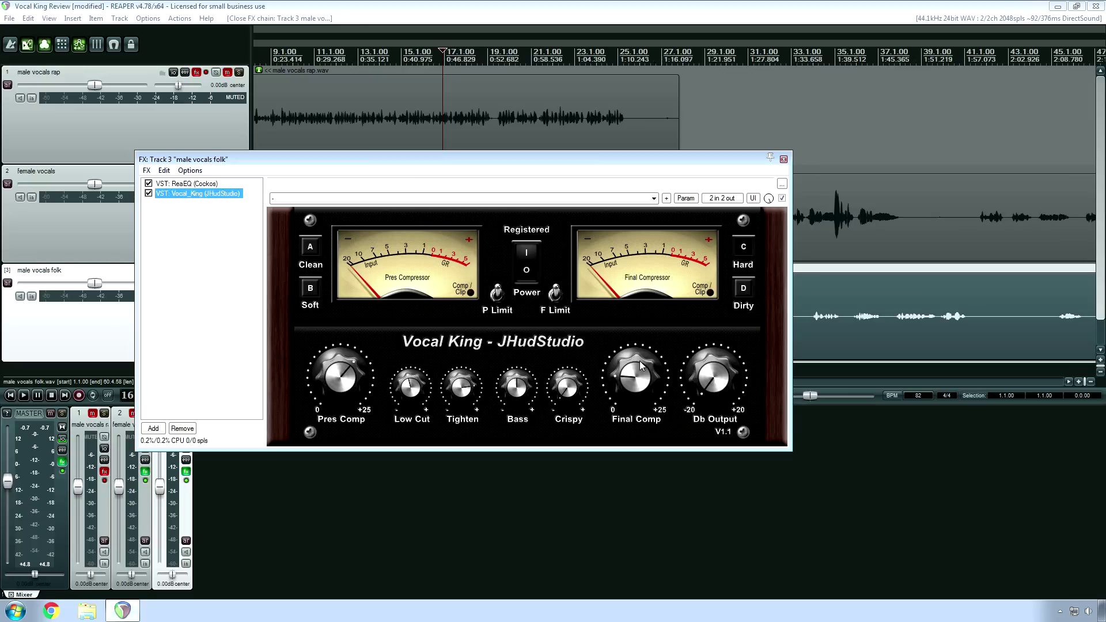
click(497, 294)
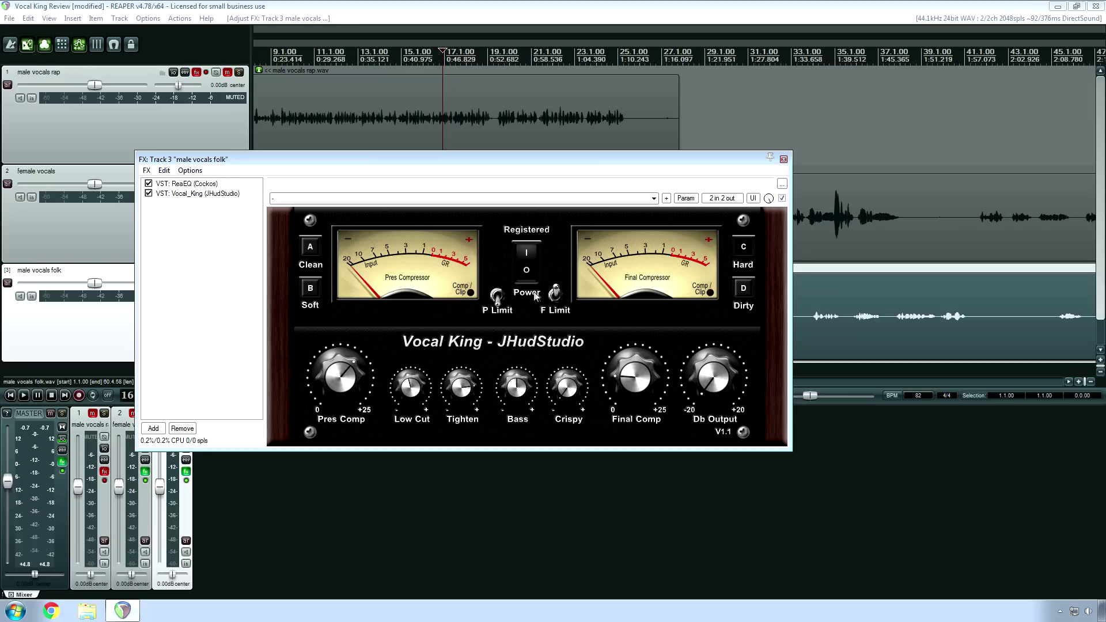
click(555, 294)
Enable the effects on the male vocals rap track, view its Vocal King settings, and close the effects window.
click(196, 73)
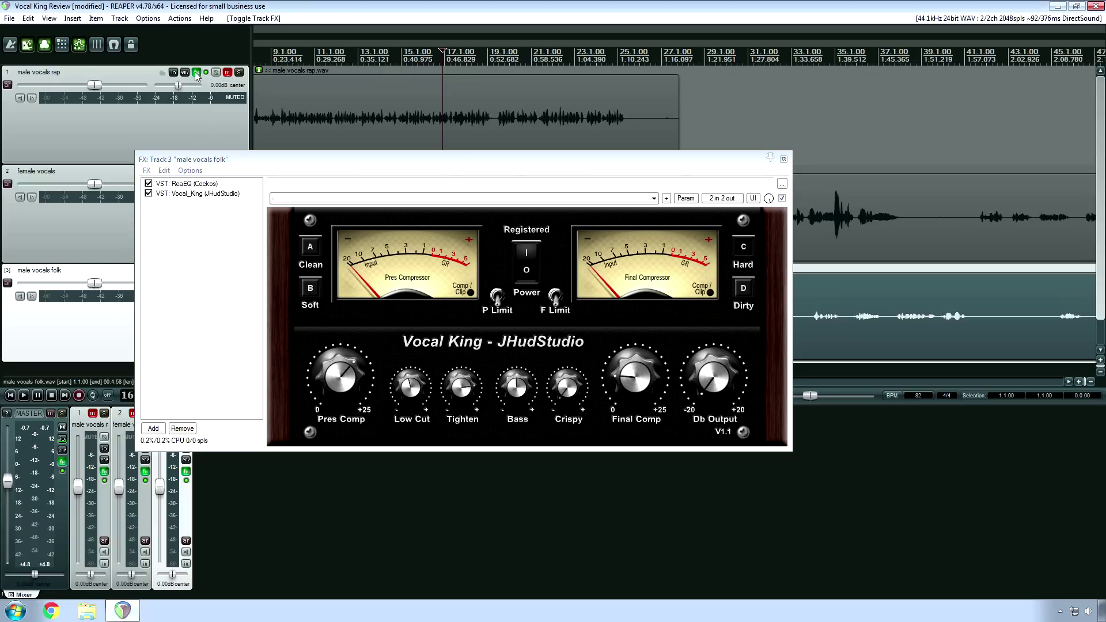
click(197, 73)
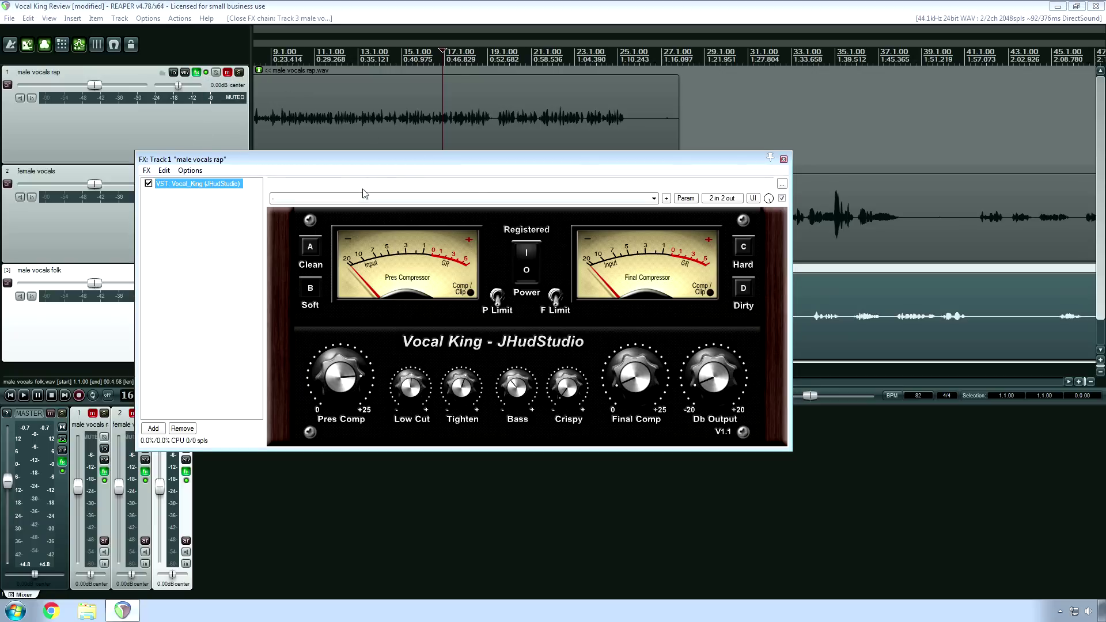
mouse_move(358, 165)
mouse_down()
mouse_move(639, 223)
mouse_move(605, 185)
mouse_move(364, 160)
mouse_up()
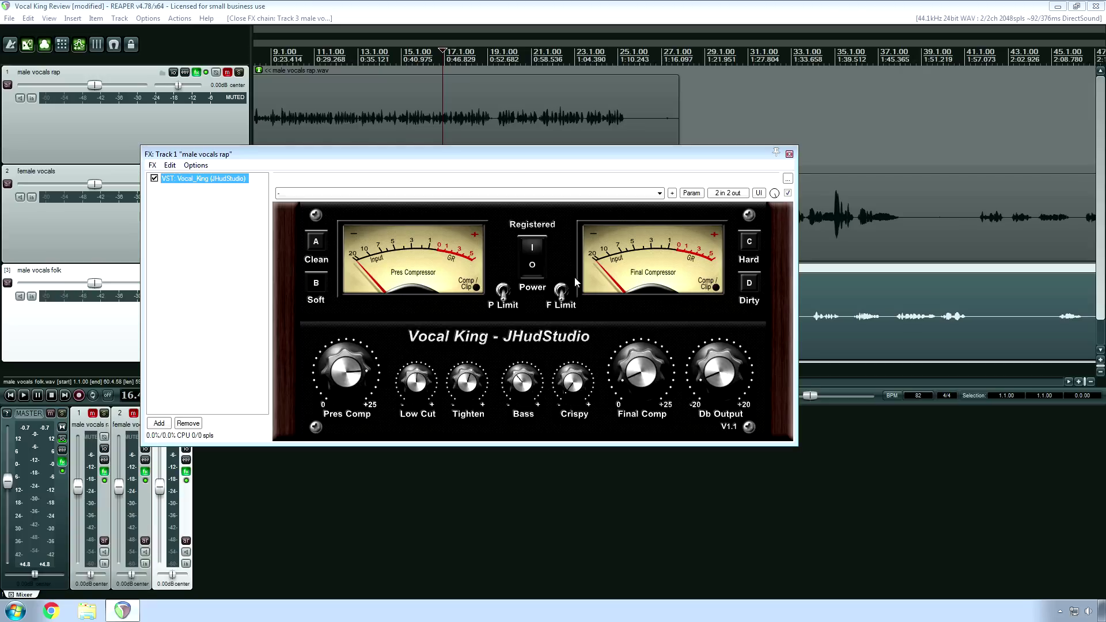
click(789, 155)
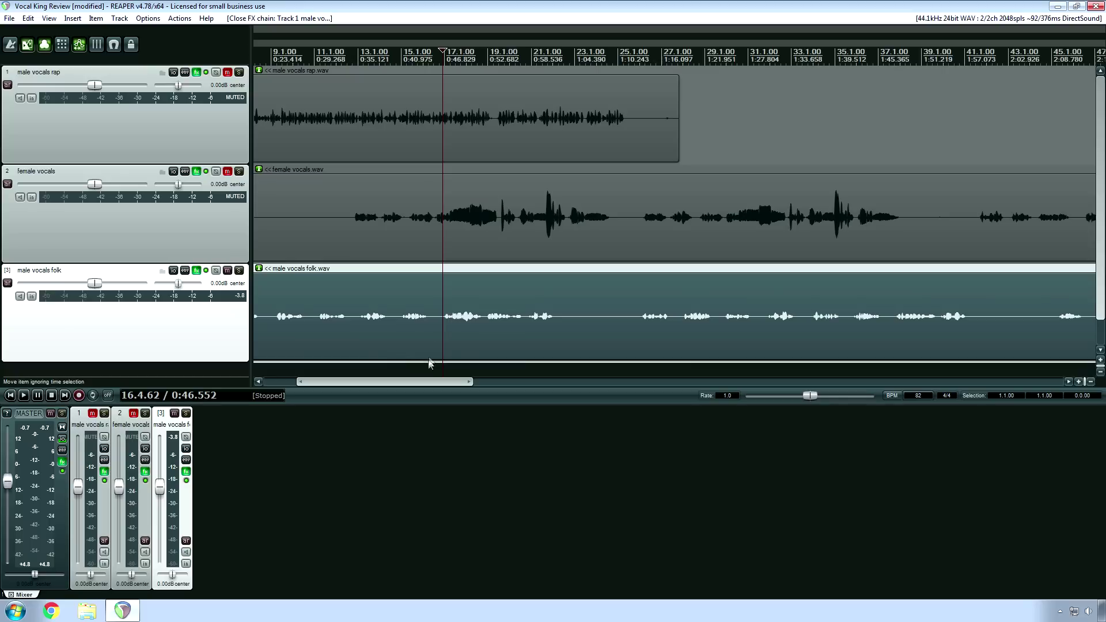
View the master track's Ozone 5 settings and the folk track's Vocal King settings, closing each effects window.
drag(420, 382, 351, 382)
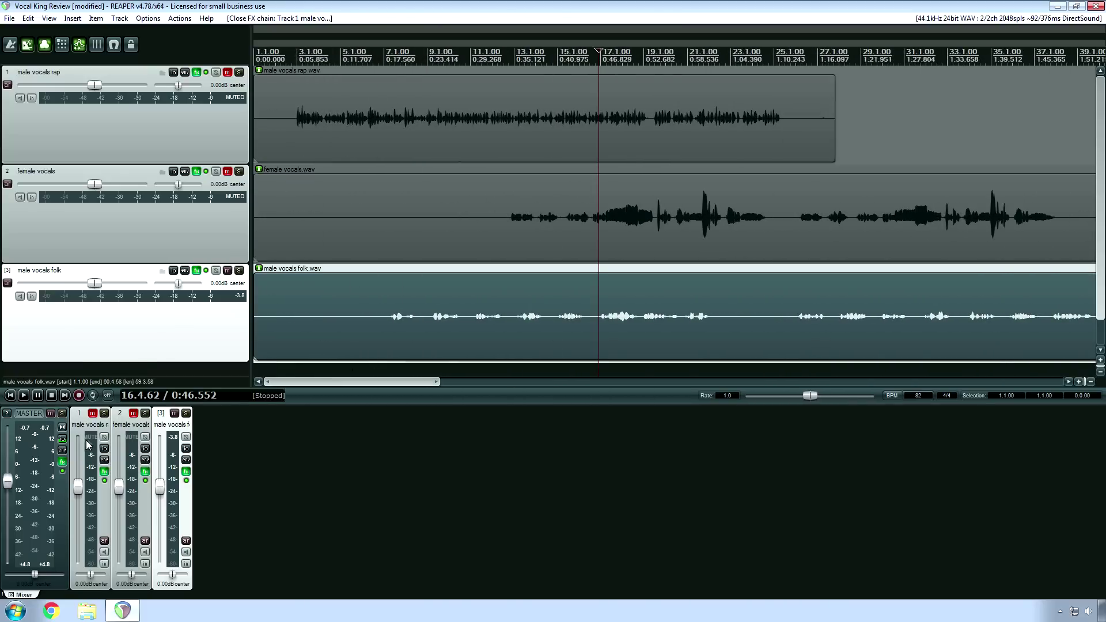
click(62, 461)
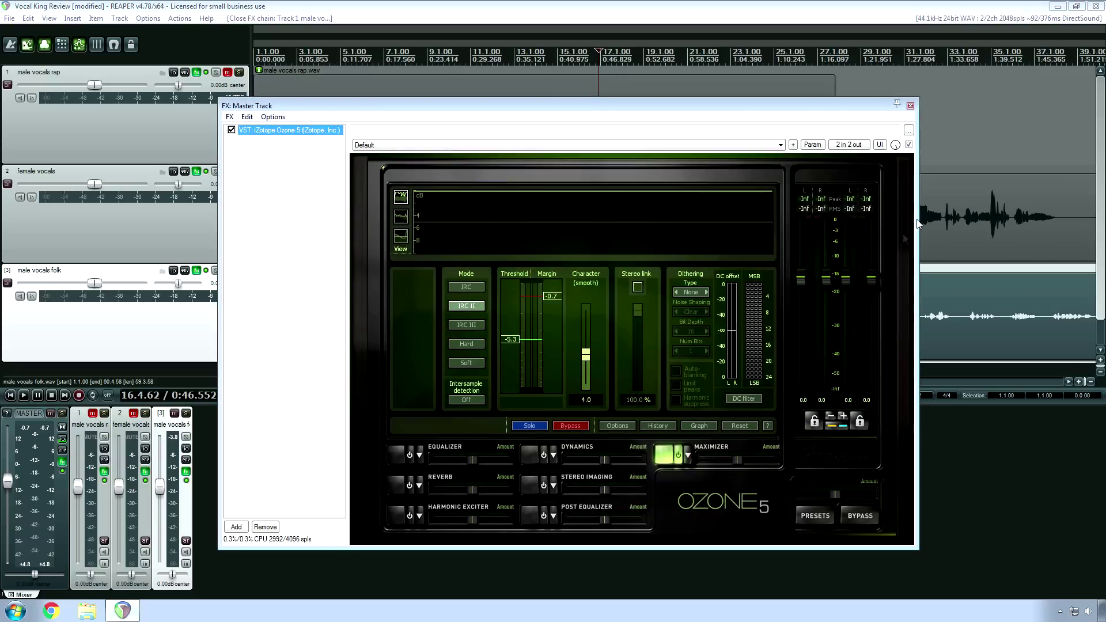
click(908, 102)
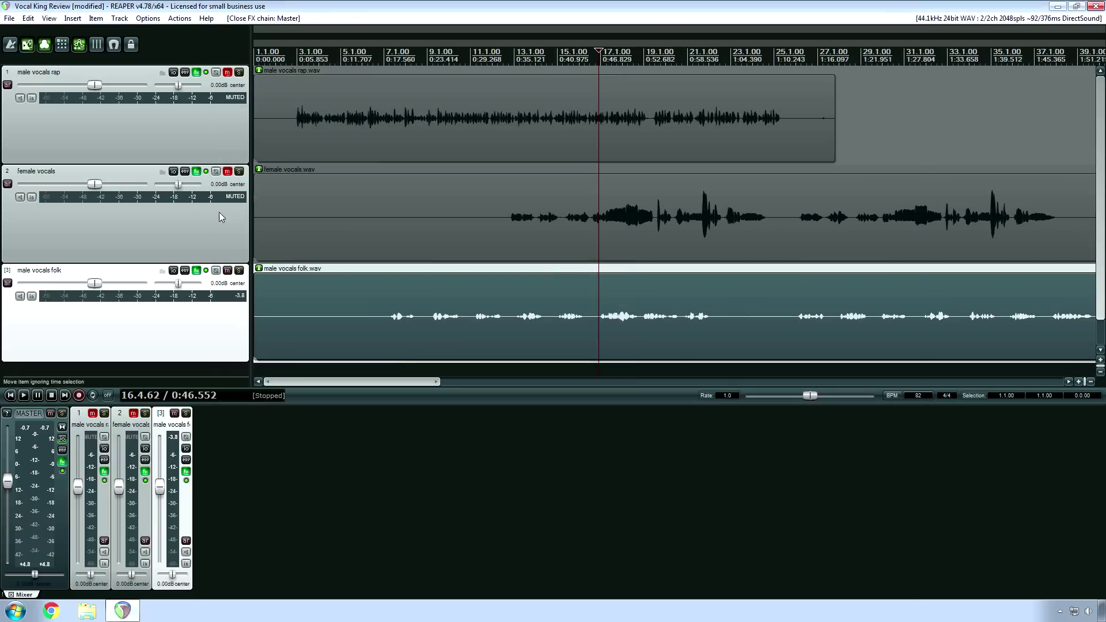
click(196, 271)
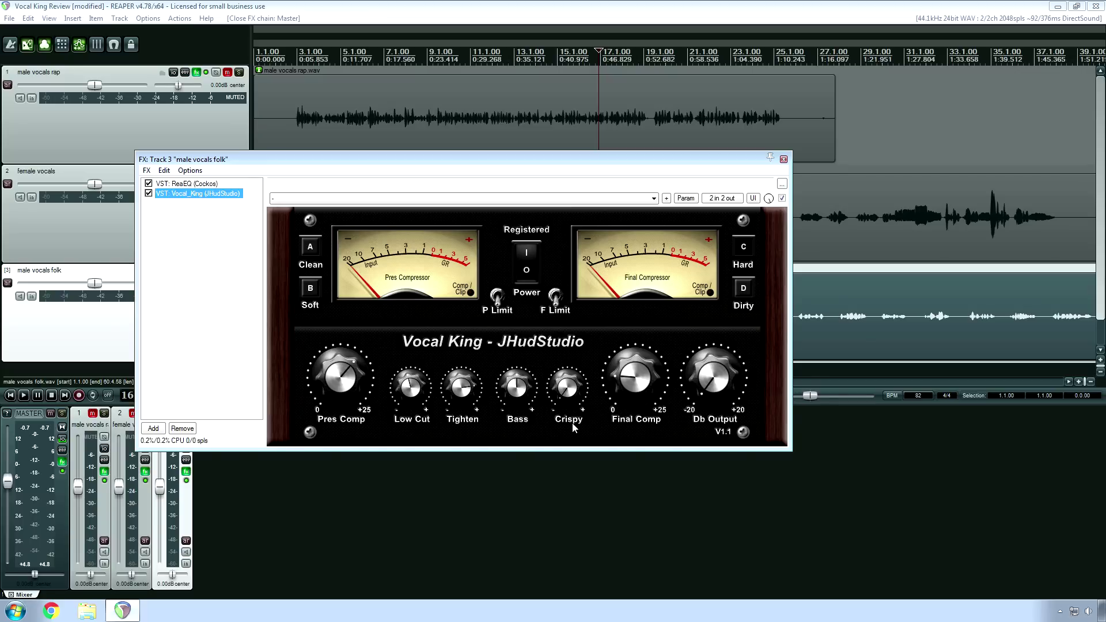
click(783, 158)
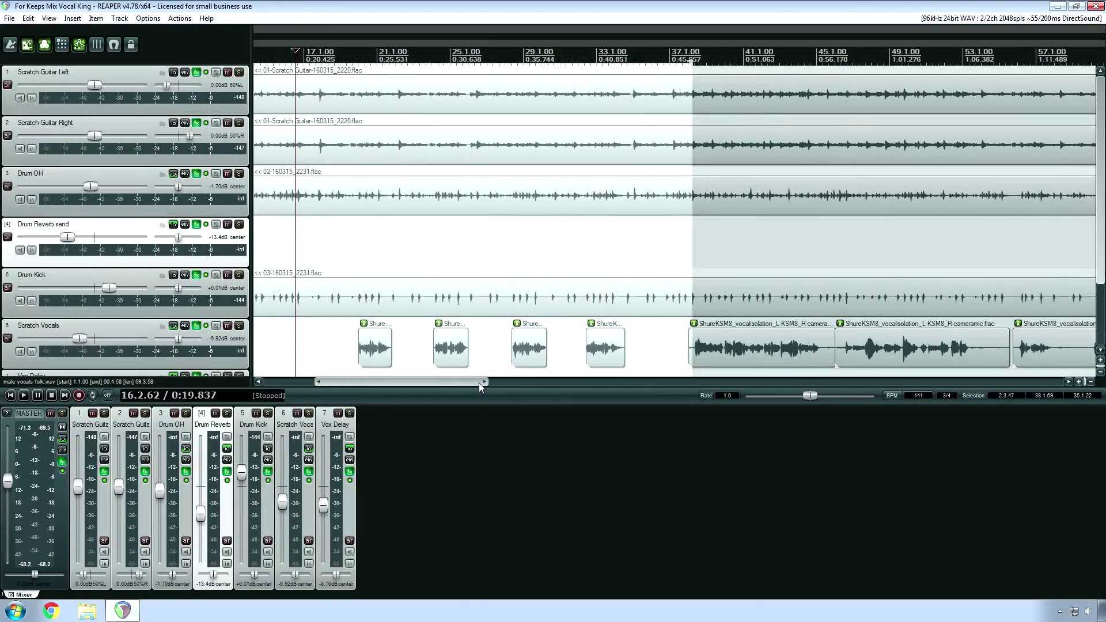
In the For Keeps project, open the Scratch Vocals track's effects chain with Vocal King and place its window below the vocal clips.
drag(433, 384, 465, 381)
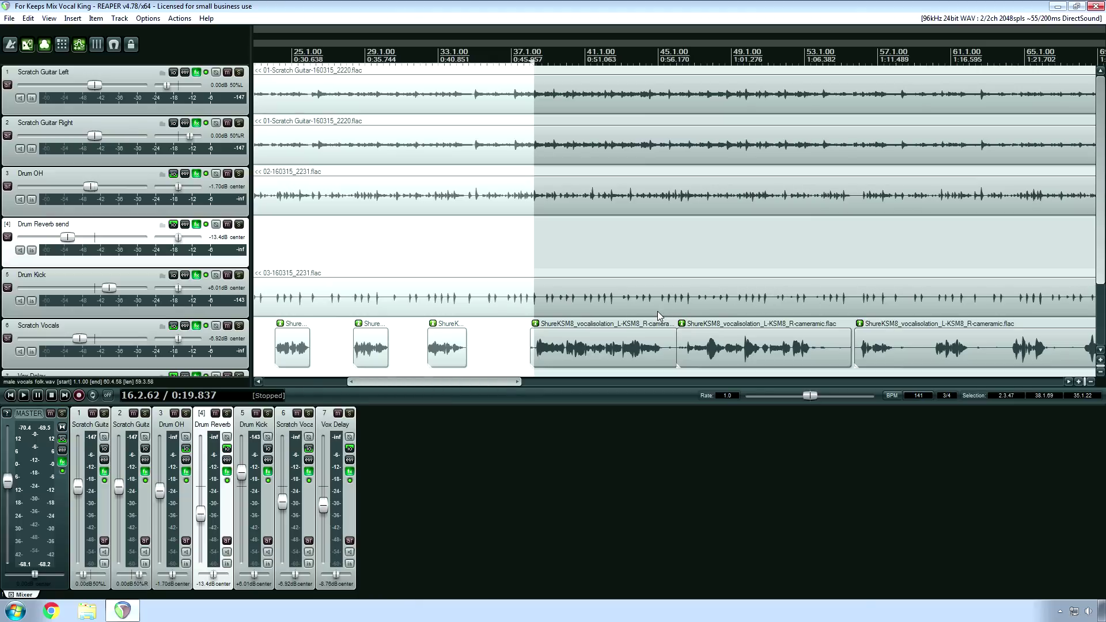
scroll(1100, 257, down, 2)
scroll(1100, 257, down, 1)
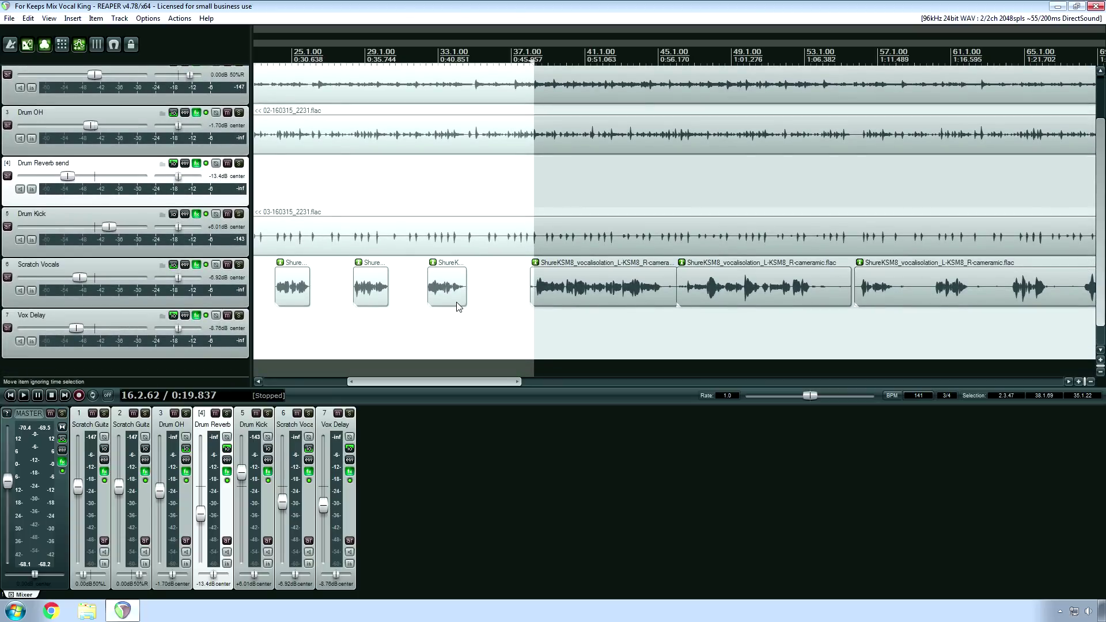
drag(436, 382, 396, 382)
click(392, 340)
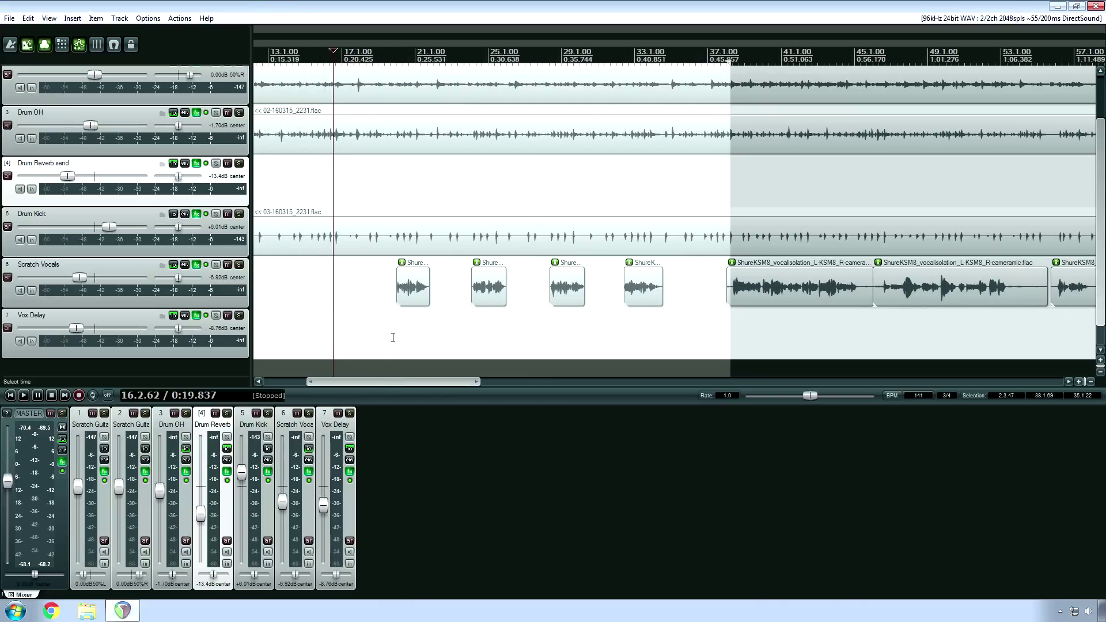
click(196, 265)
drag(277, 302, 532, 242)
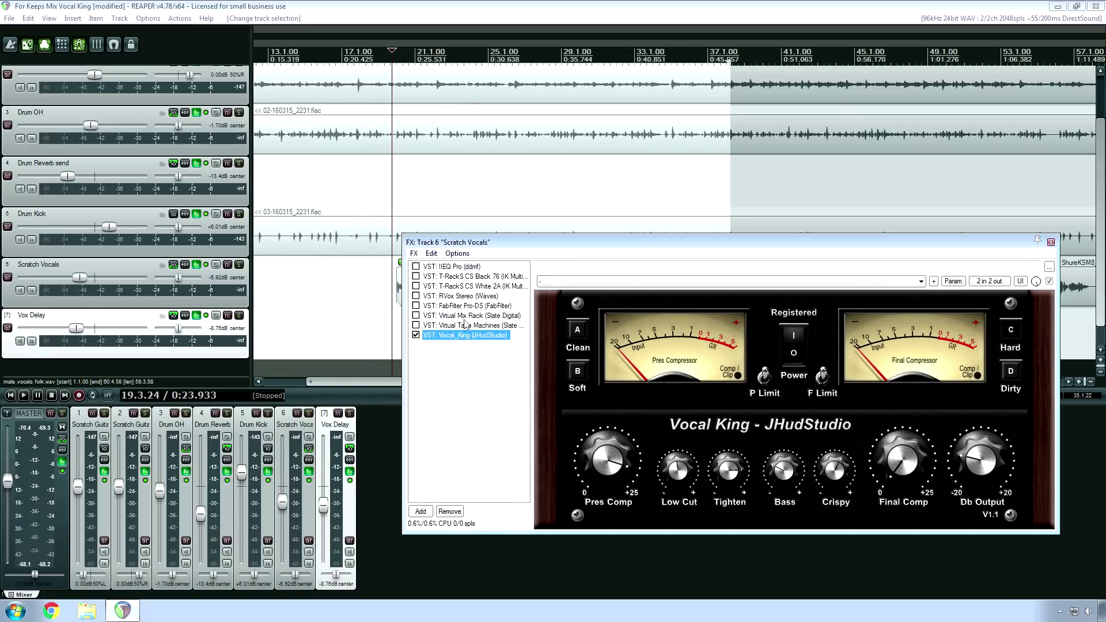
drag(541, 244, 568, 312)
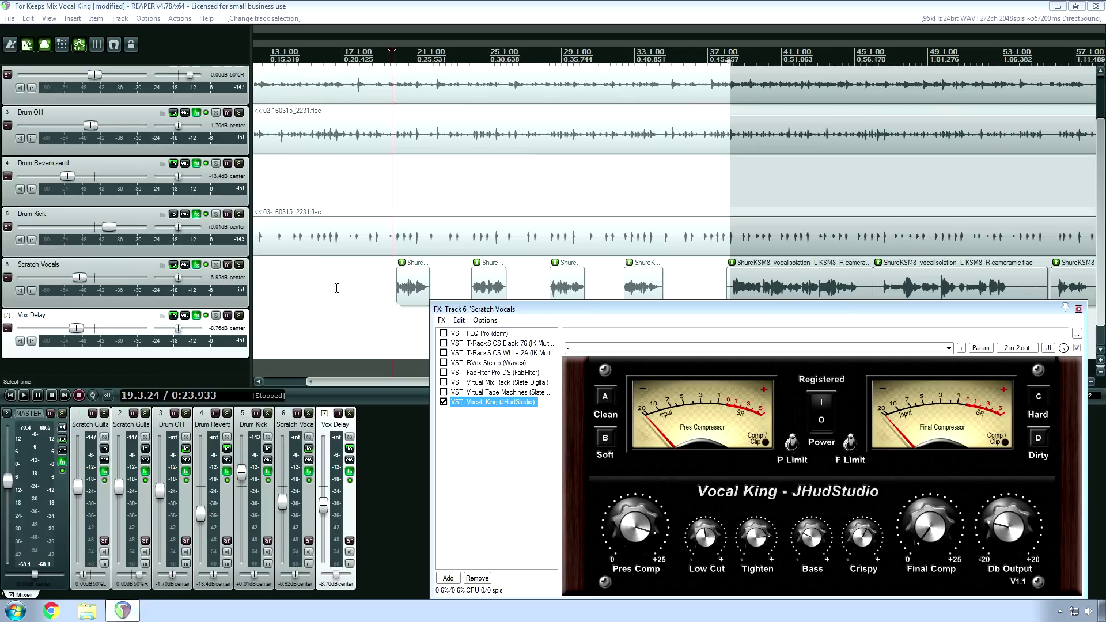
Listen to the full mix from well before the first vocal clip with Vocal King's meters in view, and stop playback.
click(305, 288)
key(space)
drag(580, 309, 580, 263)
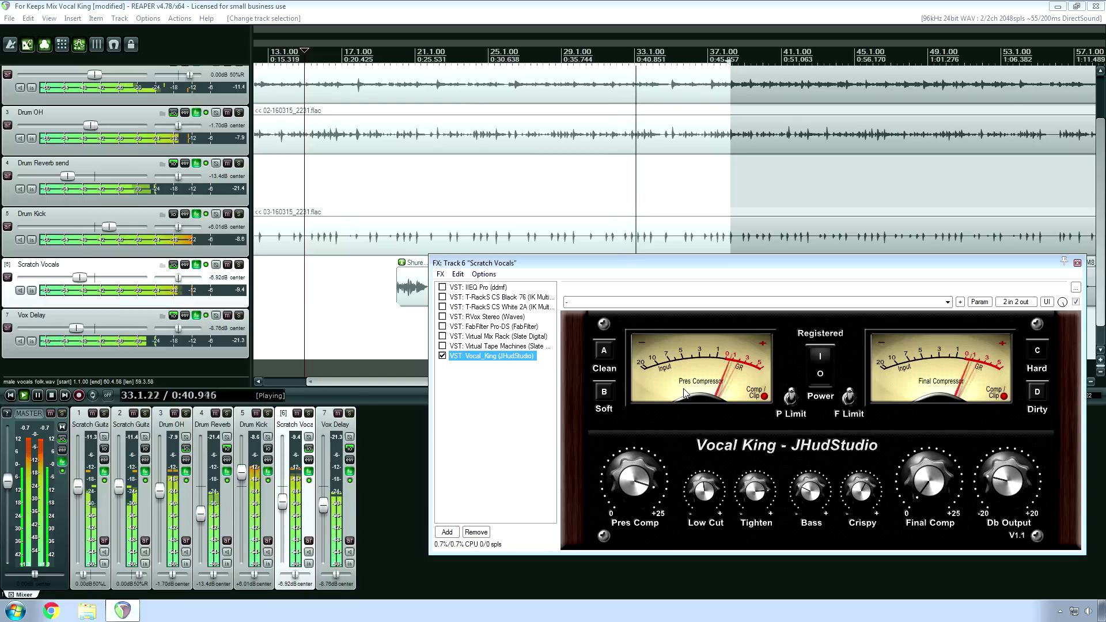
key(space)
key(space)
key(space)
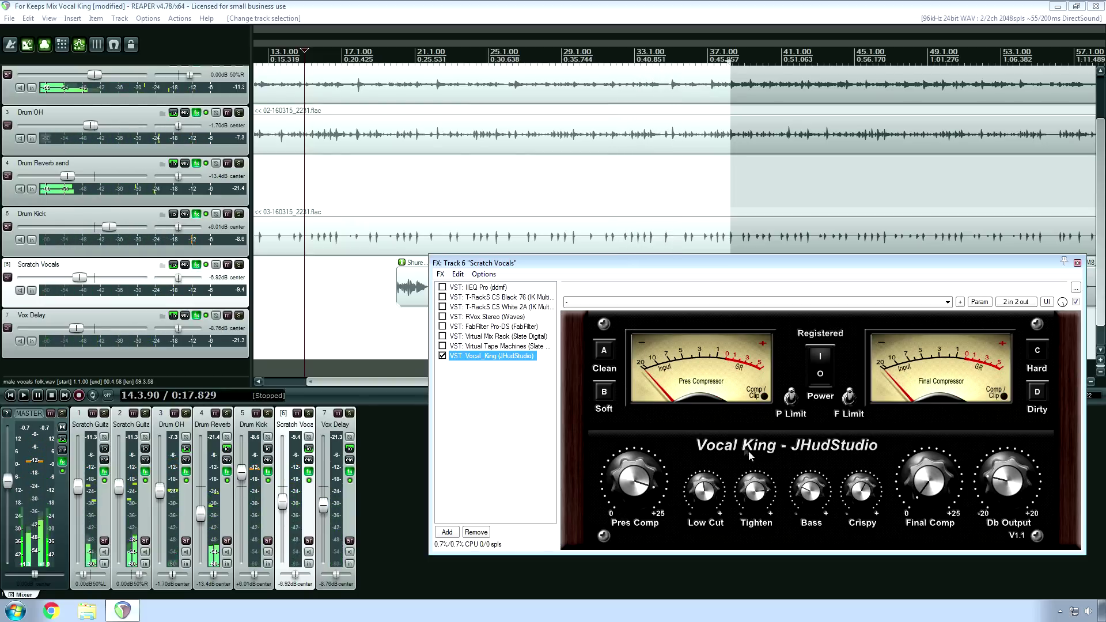
Adjust the Bass knob in Vocal King on the Scratch Vocals track and move the plugin window below the vocal clips.
drag(648, 266, 415, 248)
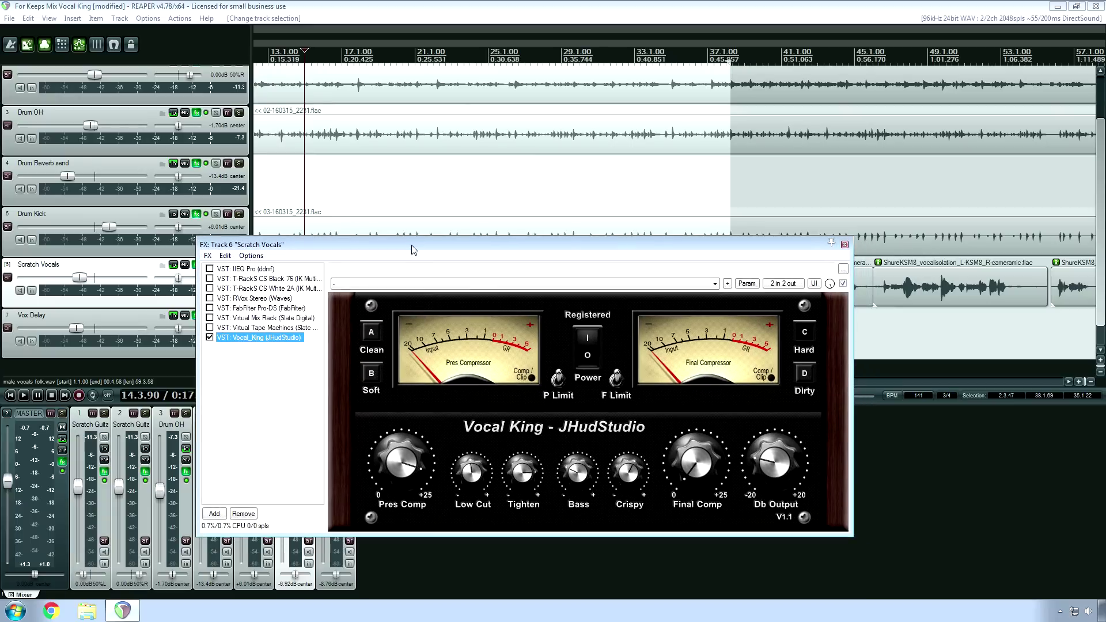
drag(573, 482, 588, 495)
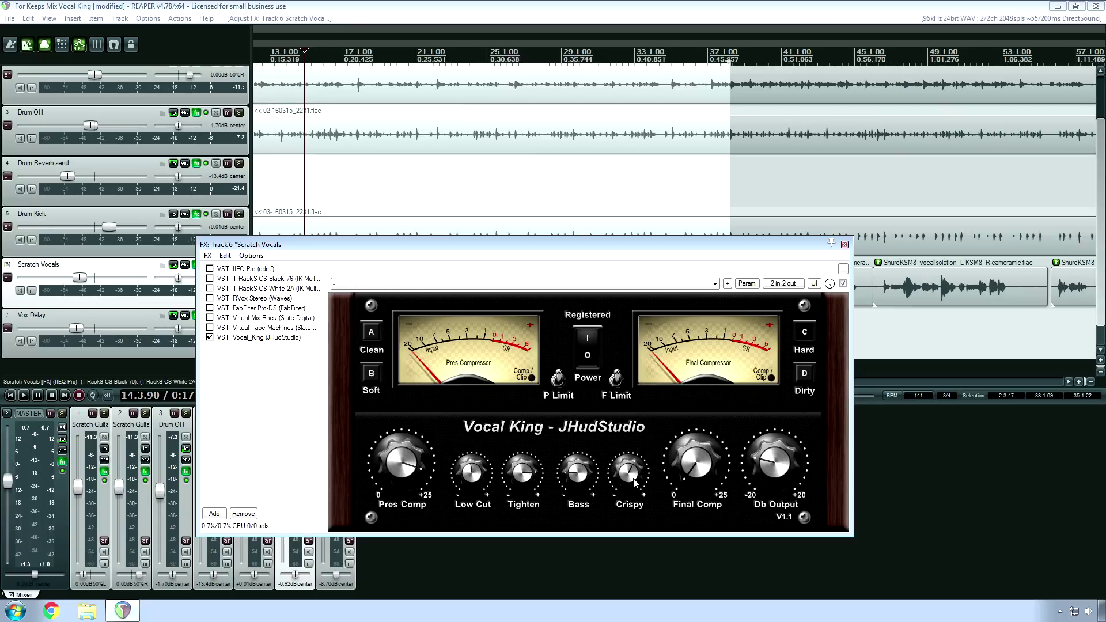
drag(509, 255, 647, 366)
Solo the Scratch Vocals track and play it from the start of the first vocal clip.
click(401, 334)
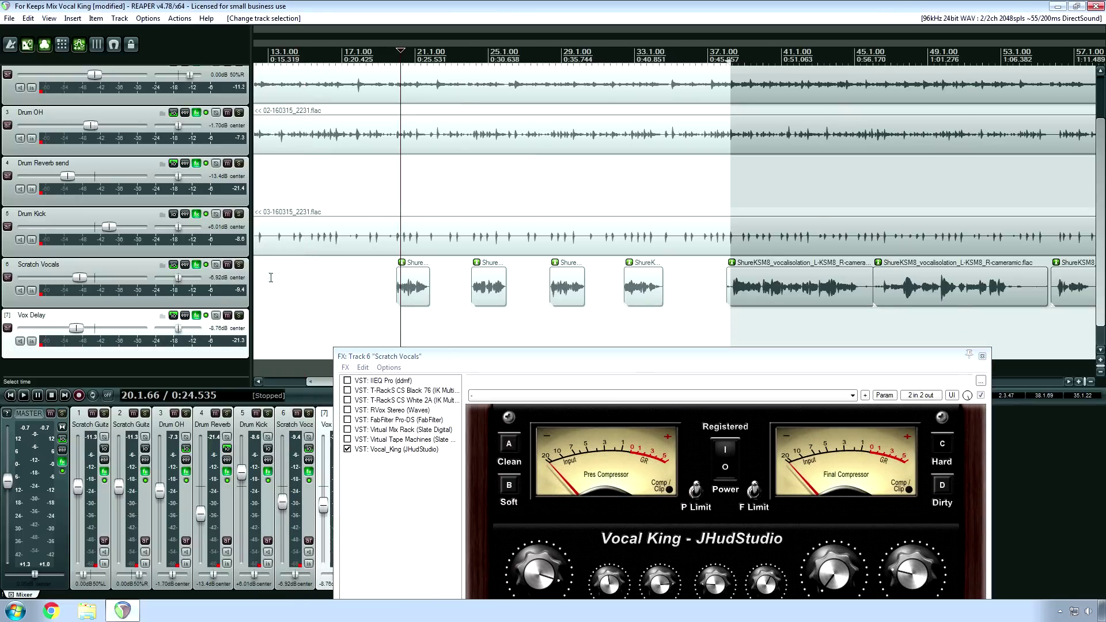
click(239, 265)
drag(511, 367, 641, 201)
key(space)
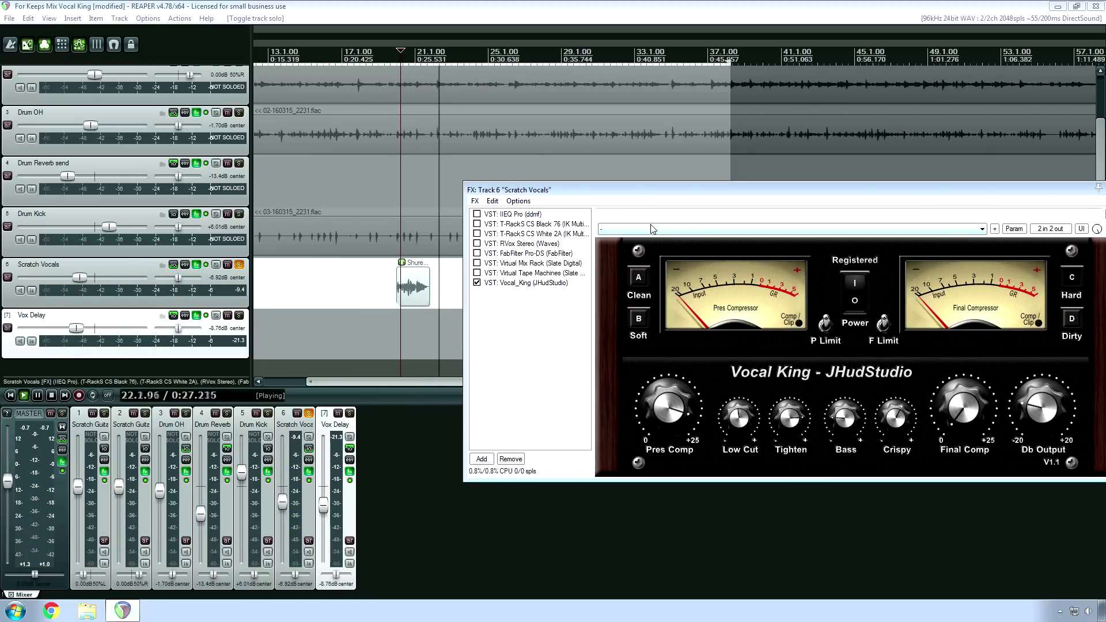
Adjust Vocal King's Crispy knob and replay the soloed first vocal phrase repeatedly, stopping playback at the end.
click(896, 422)
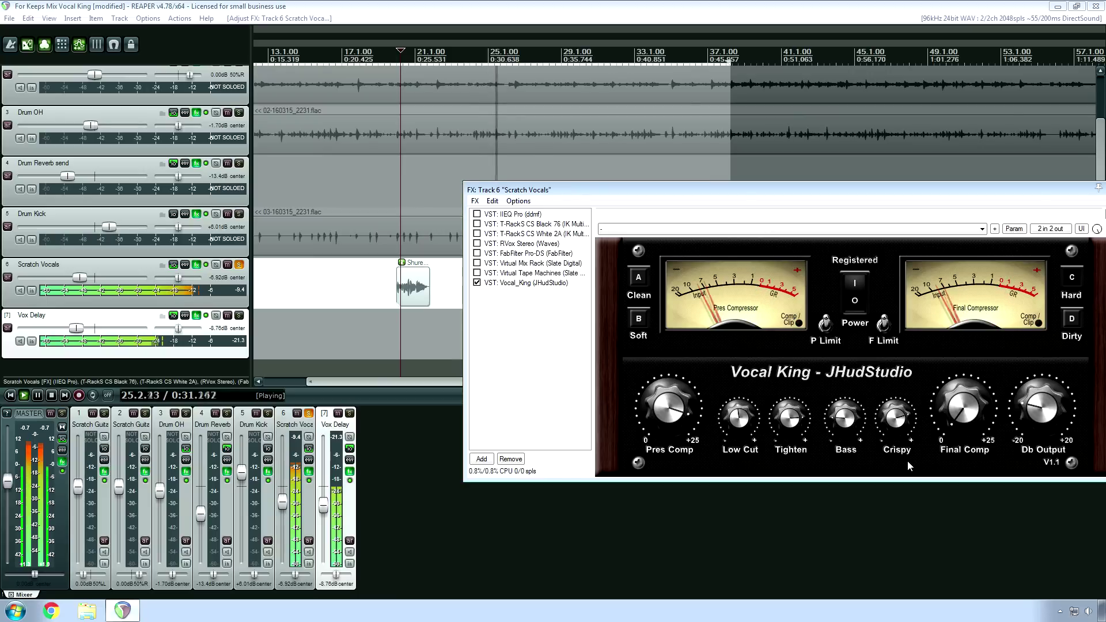
key(space)
key(space)
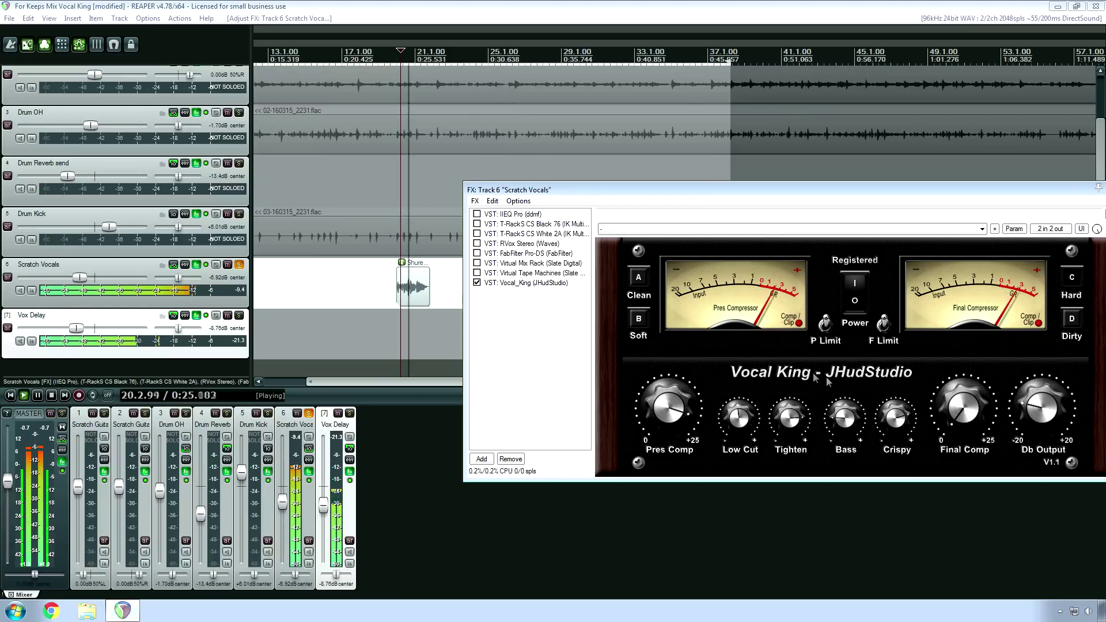
key(space)
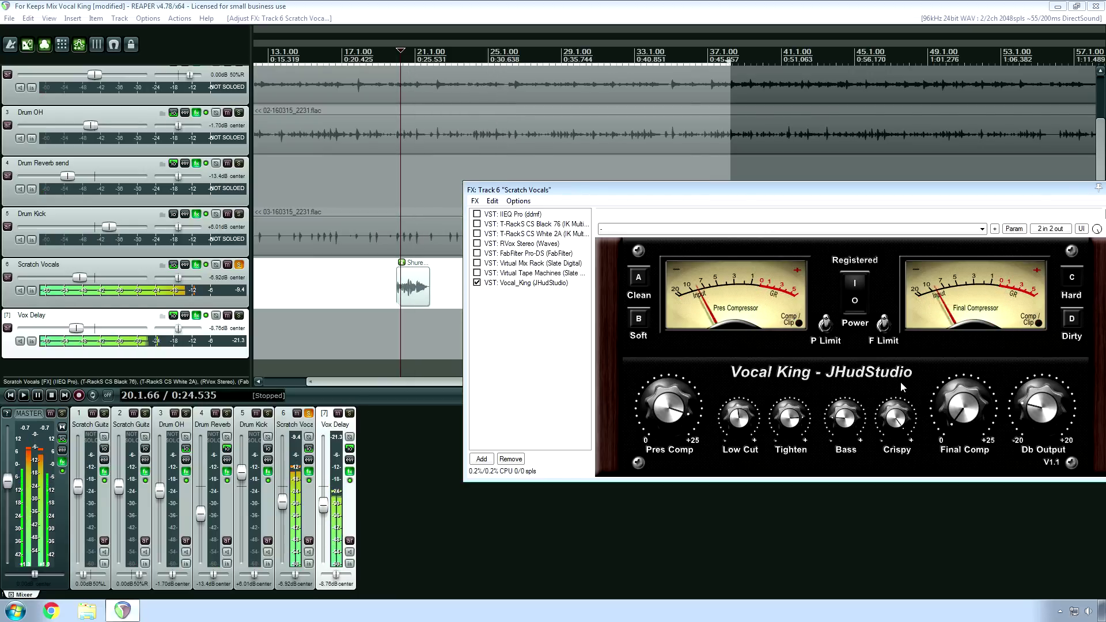
key(space)
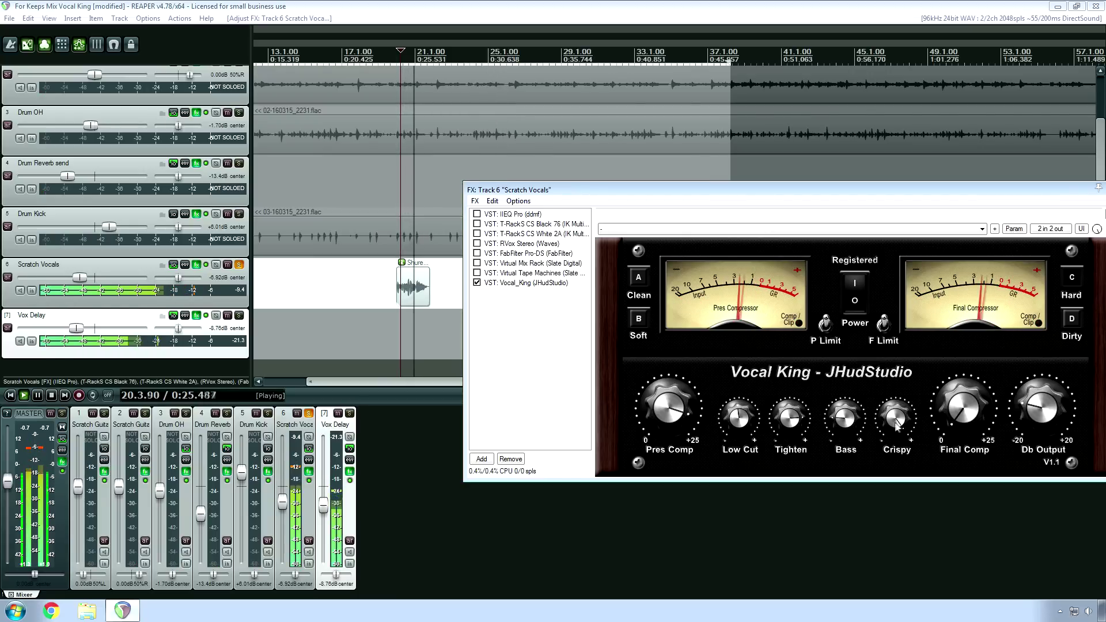
key(space)
key(space)
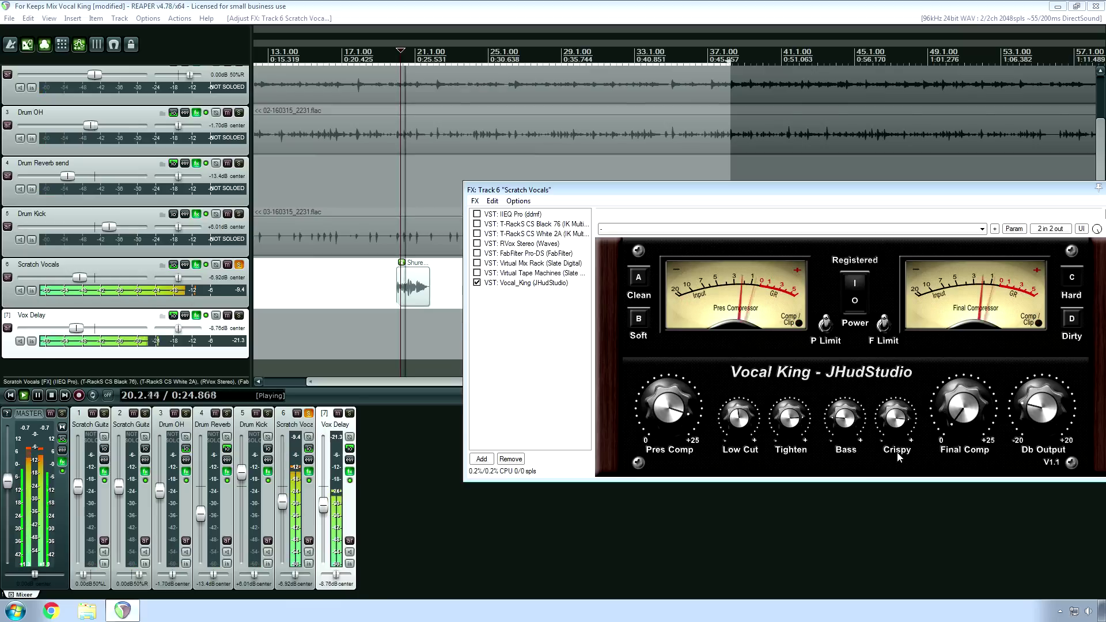
key(space)
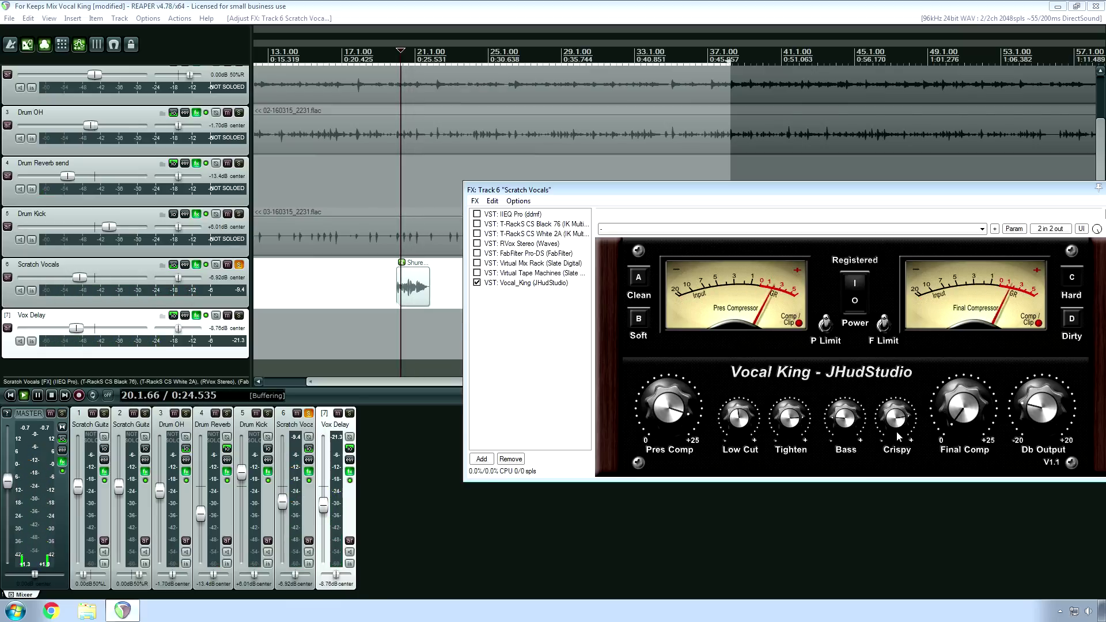
key(space)
key(space)
key(space)
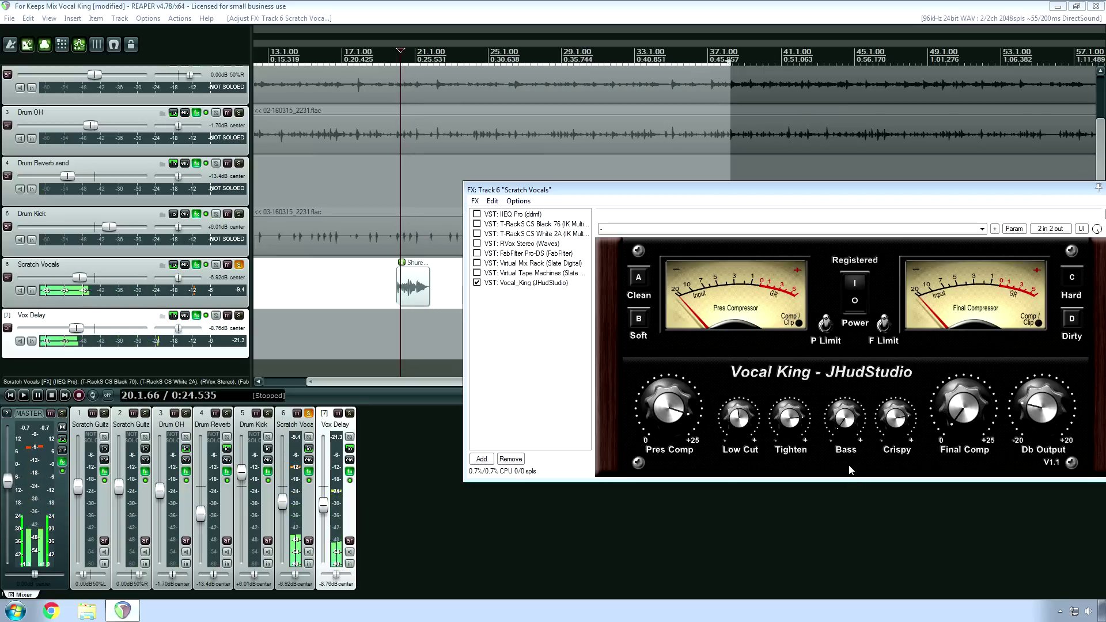
key(space)
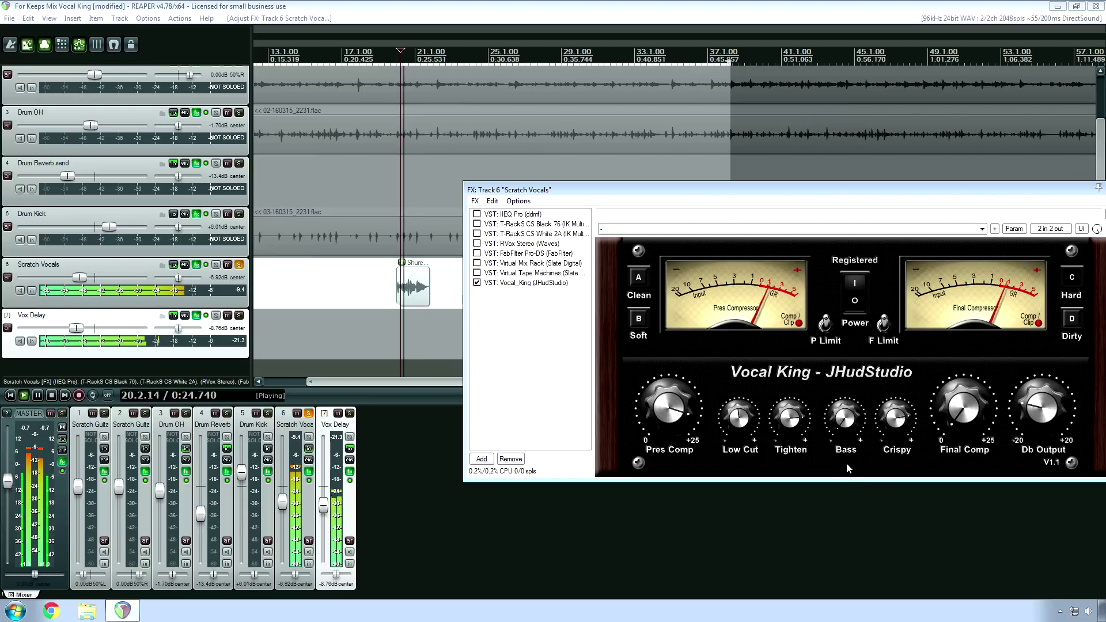
key(space)
Unsolo the Scratch Vocals track and play the full mix from just before the first vocal clip.
click(238, 265)
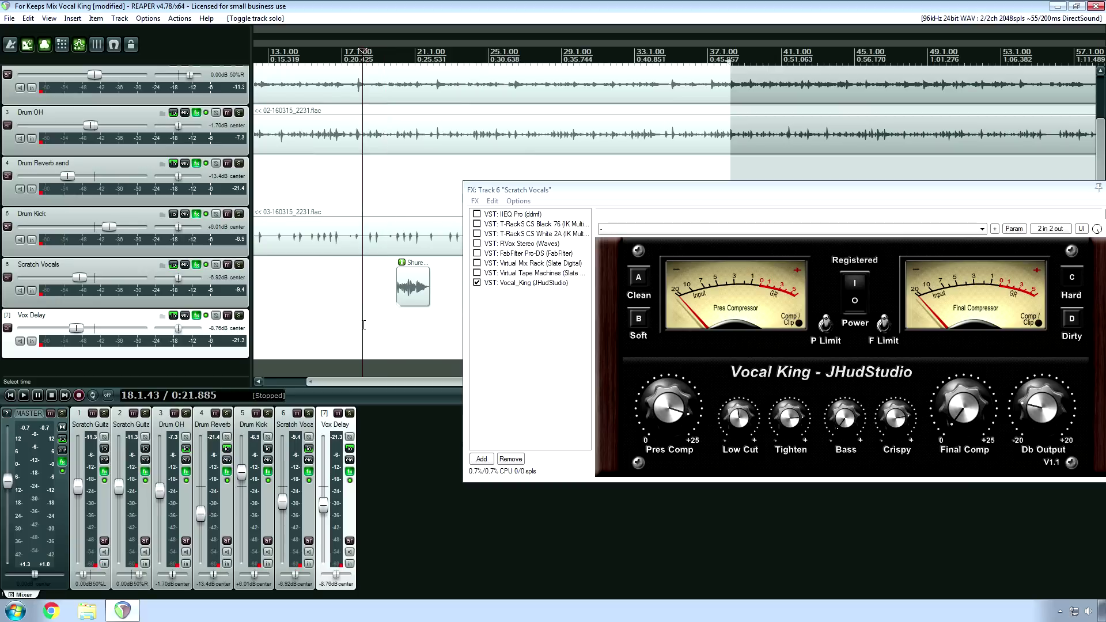
key(space)
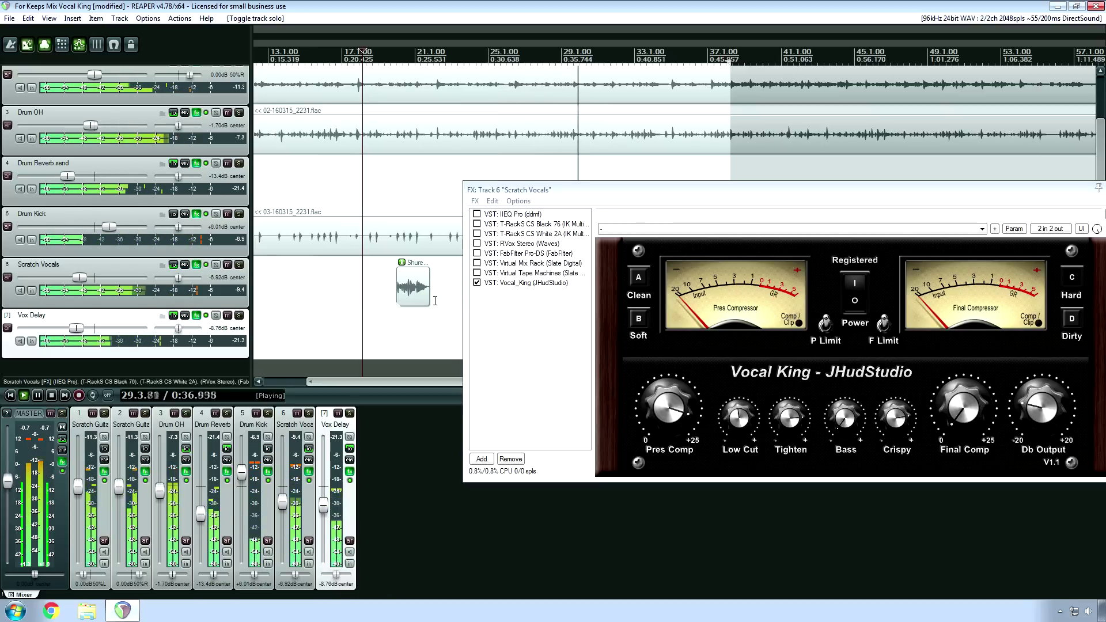
drag(718, 198, 528, 176)
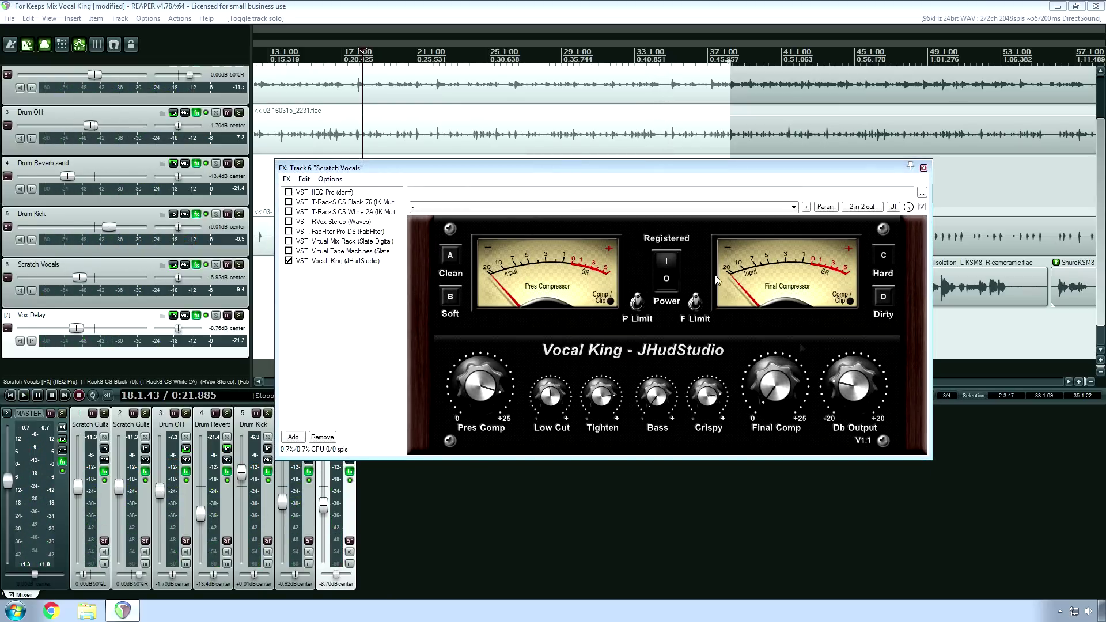
Move Vocal King's window clear of the first vocal clip and replay the full mix, restarting from 19.2.57.
drag(498, 174, 667, 181)
key(space)
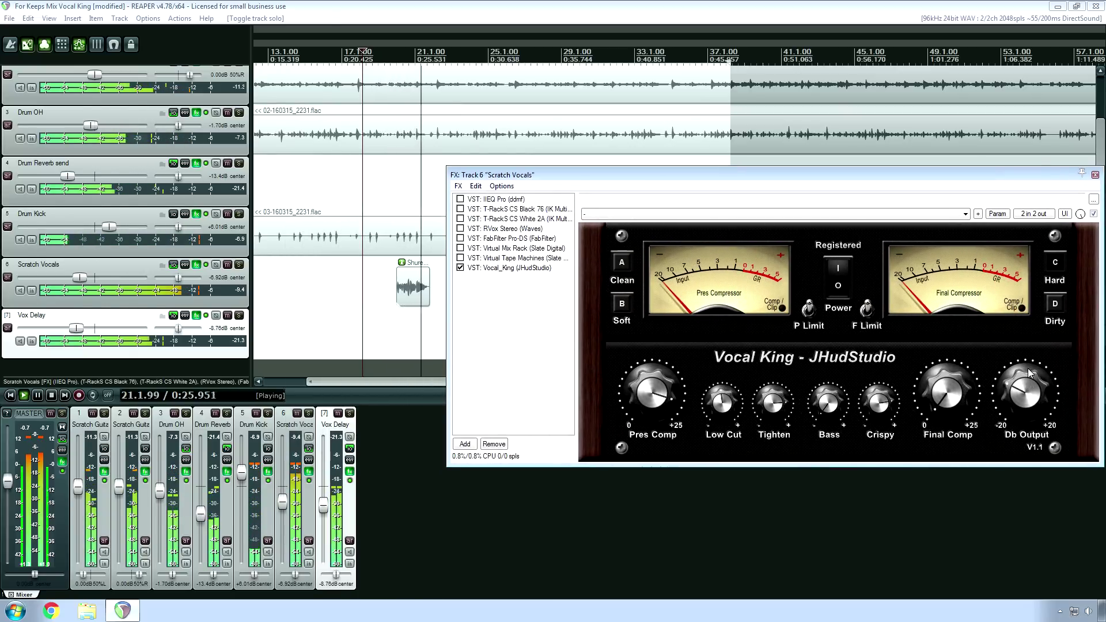
click(395, 326)
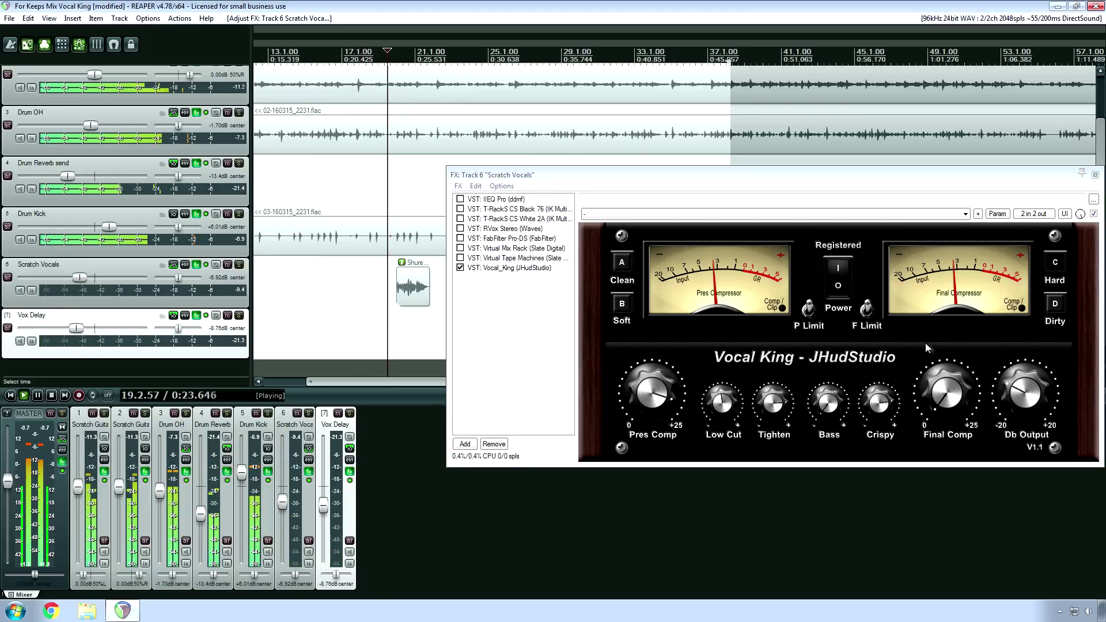
Adjust Vocal King's Db Output knob and replay the first vocal phrase in the full mix several times.
click(1026, 388)
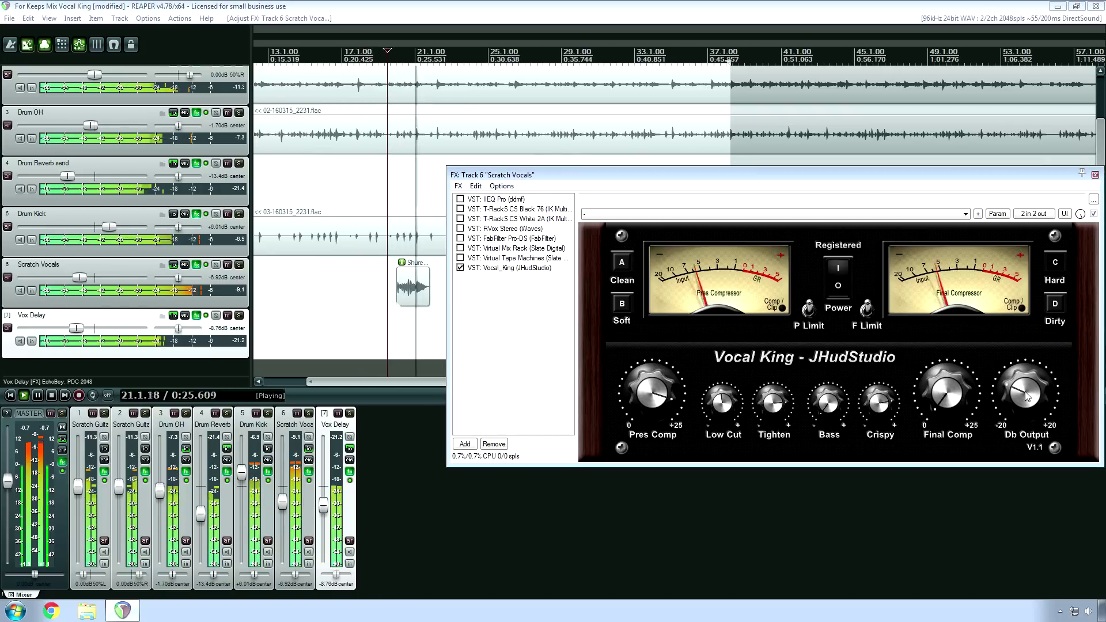
key(space)
key(space)
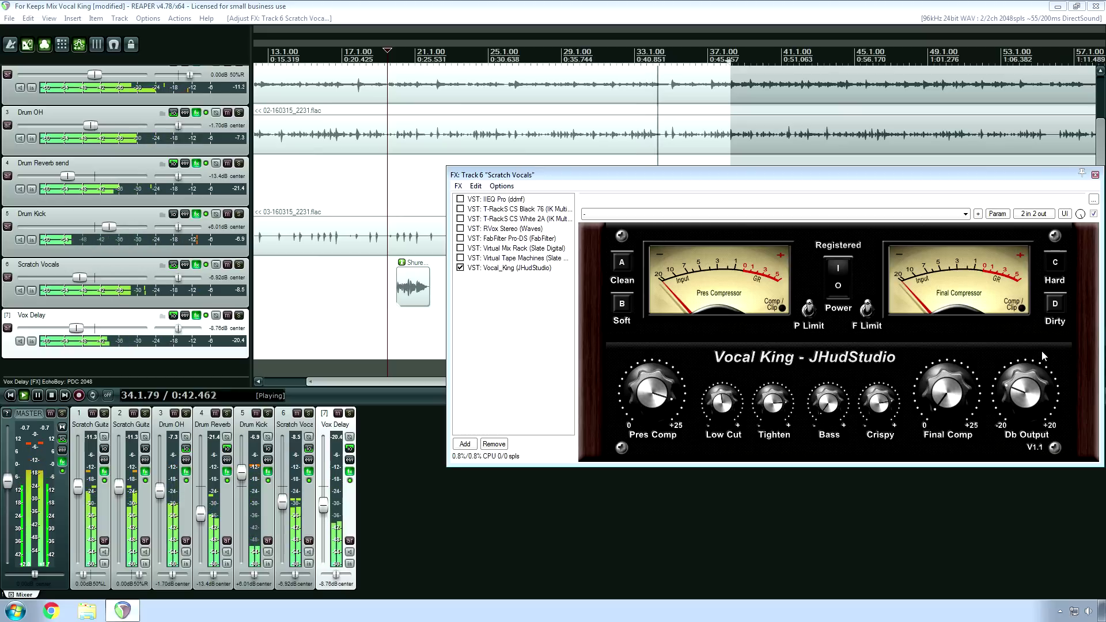
key(space)
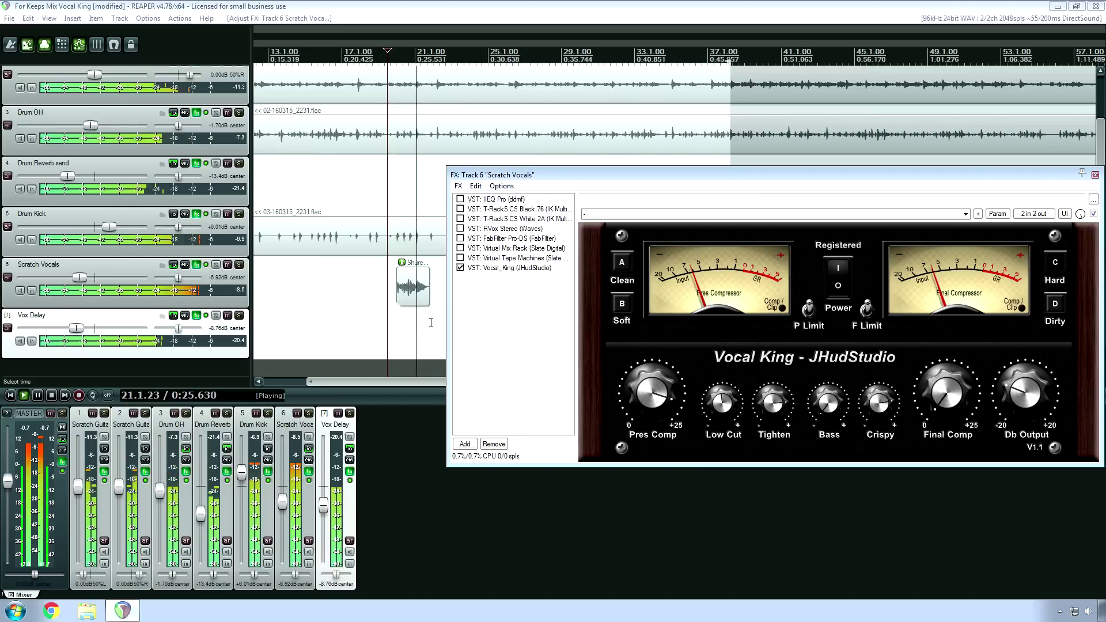
key(space)
key(space)
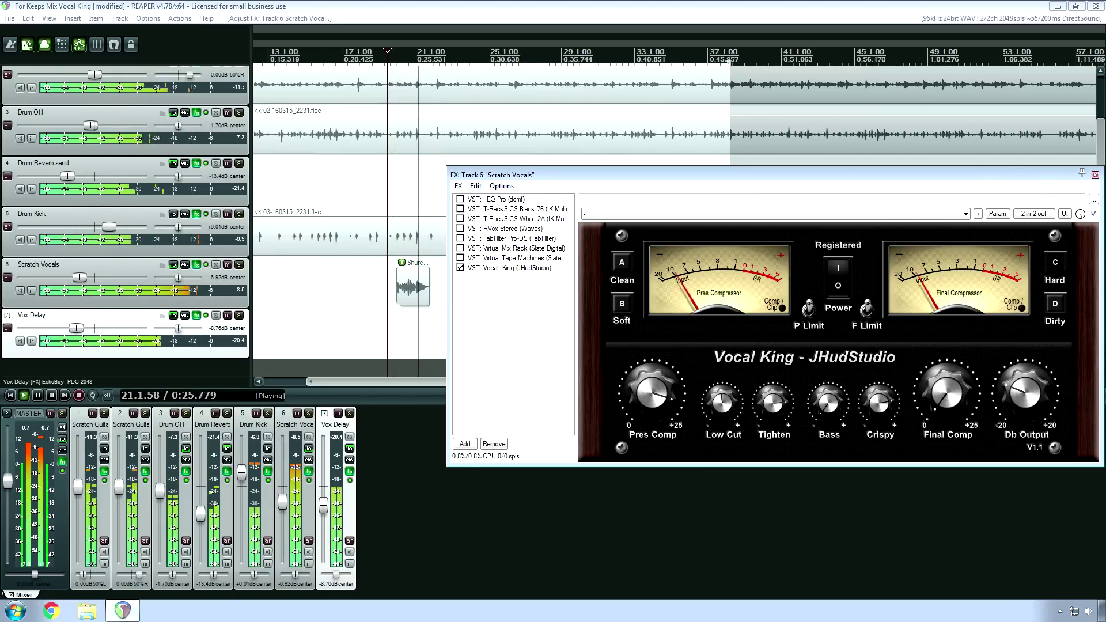
key(space)
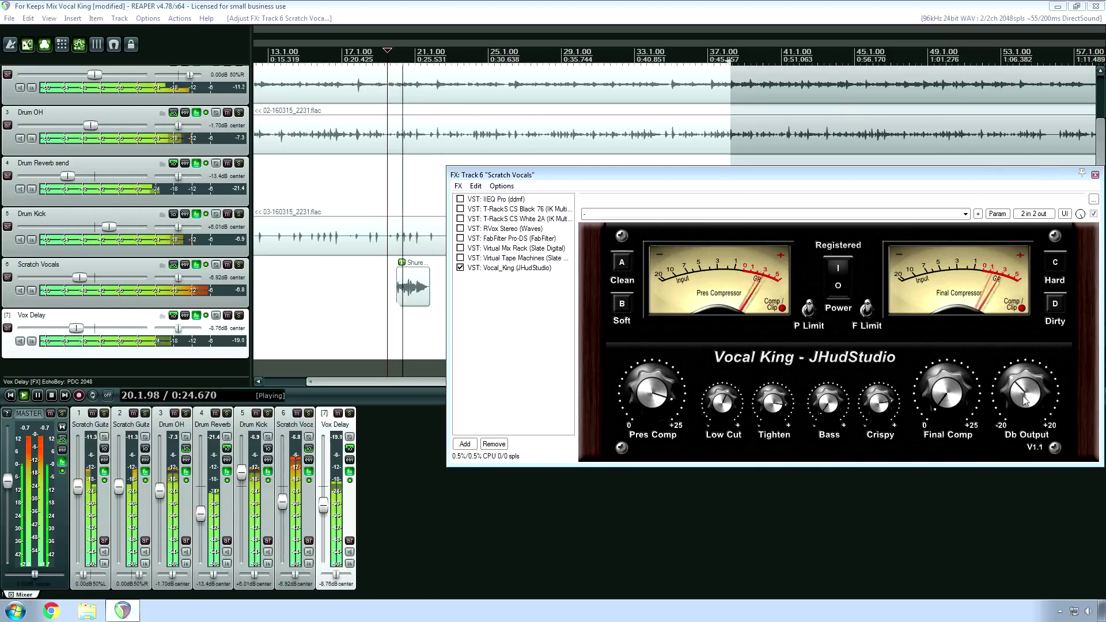
Fine-tune Vocal King's Db Output while replaying the full mix from 19.2.49, and stop playback.
key(space)
key(space)
key(space)
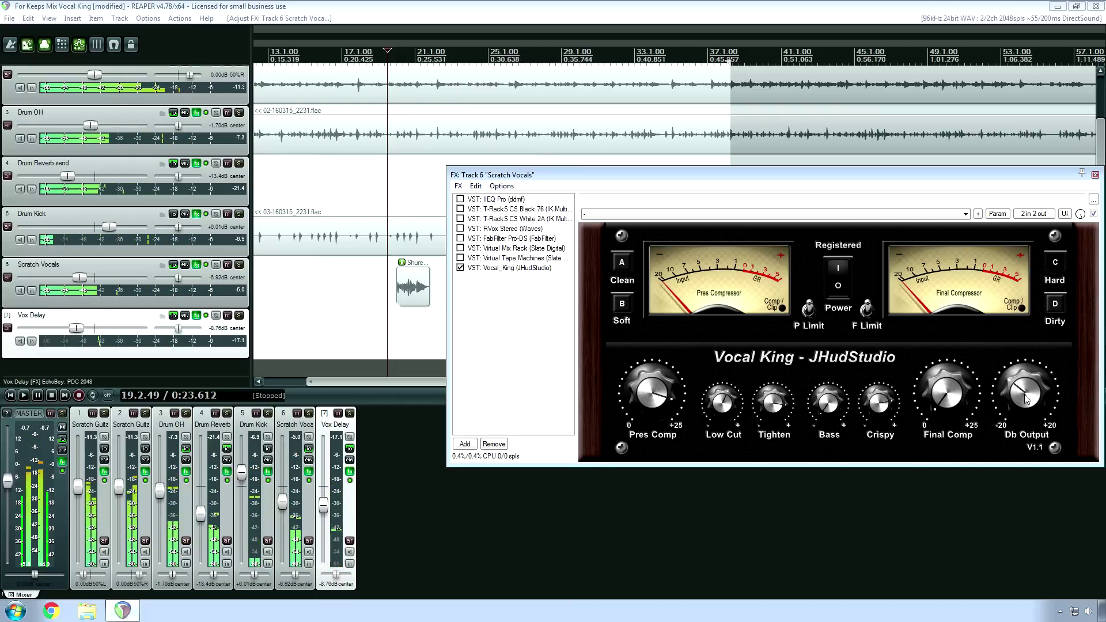
key(space)
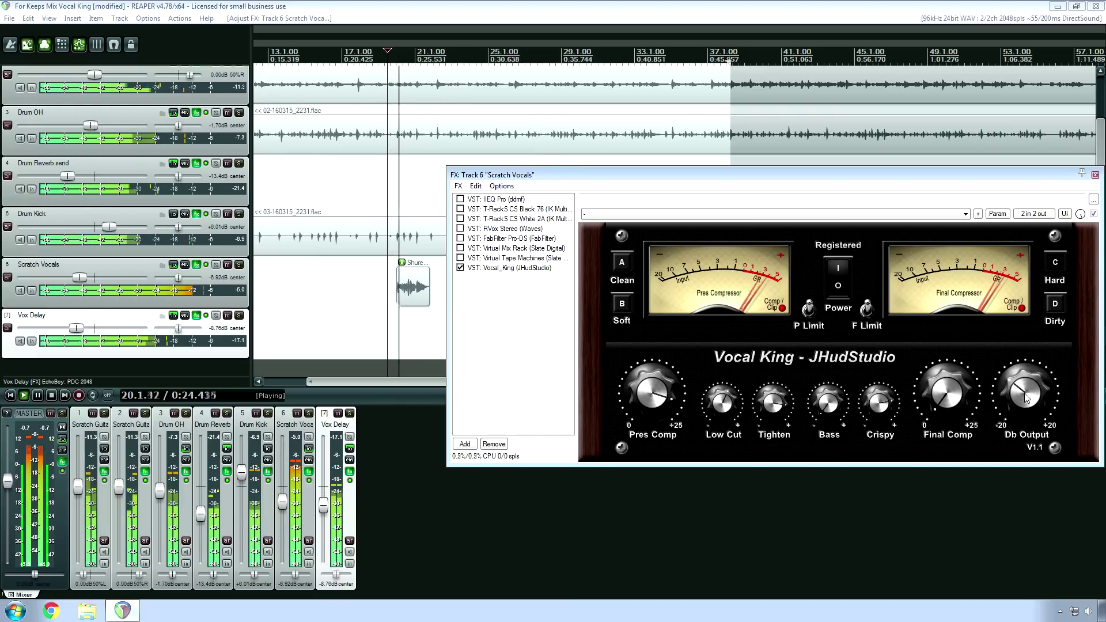
key(space)
key(space)
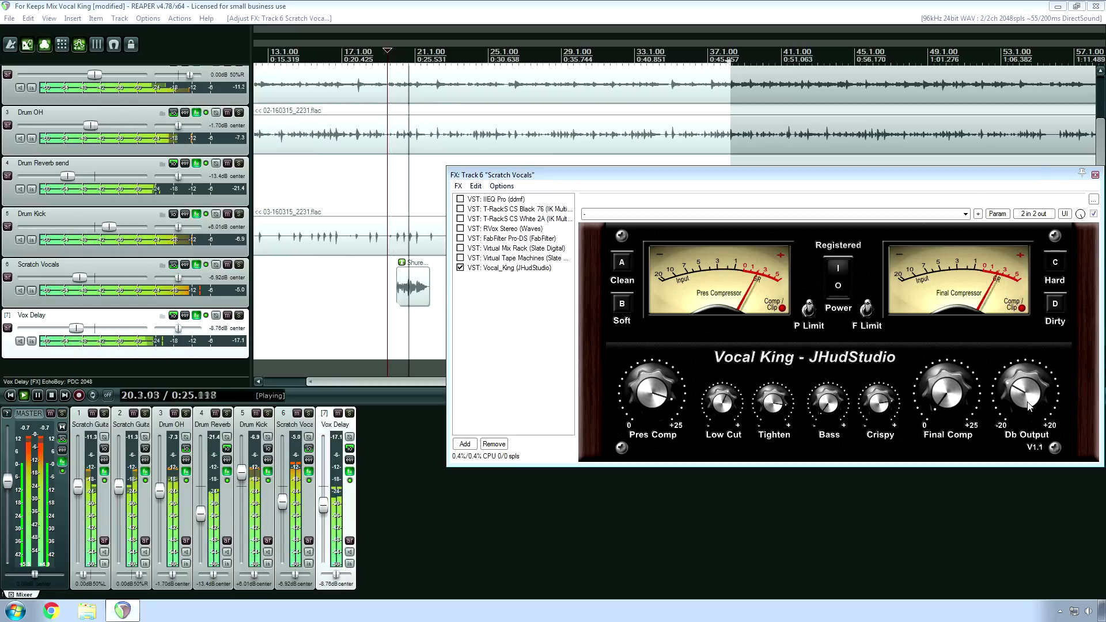
key(space)
key(space)
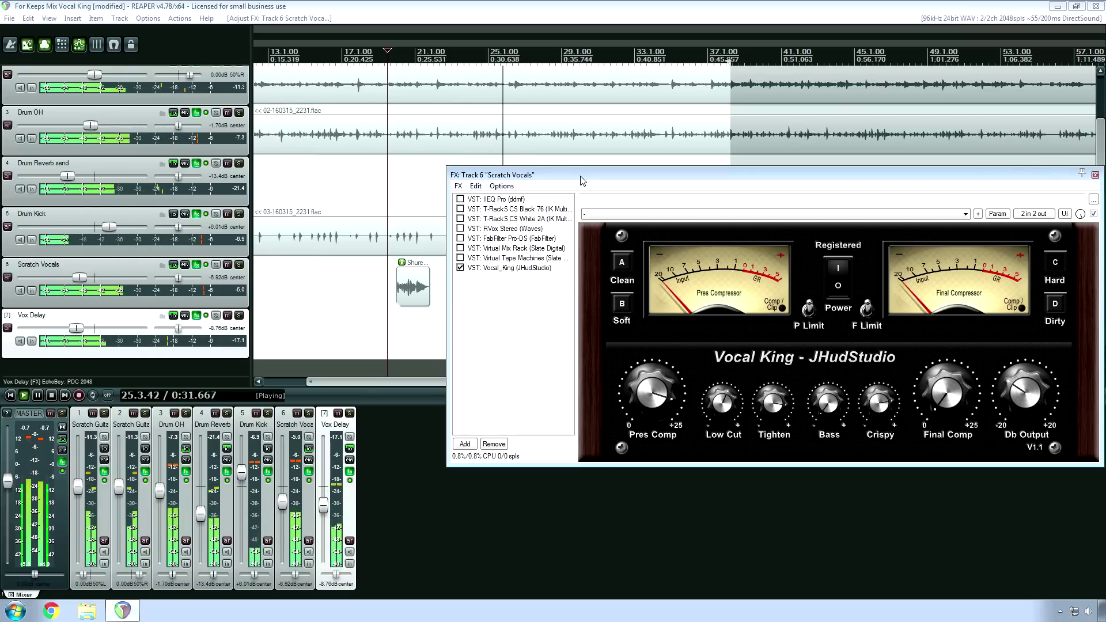
key(space)
Solo the Scratch Vocals track, bypass its effects and play the unprocessed first phrase from 19.3.15.
drag(610, 174, 484, 356)
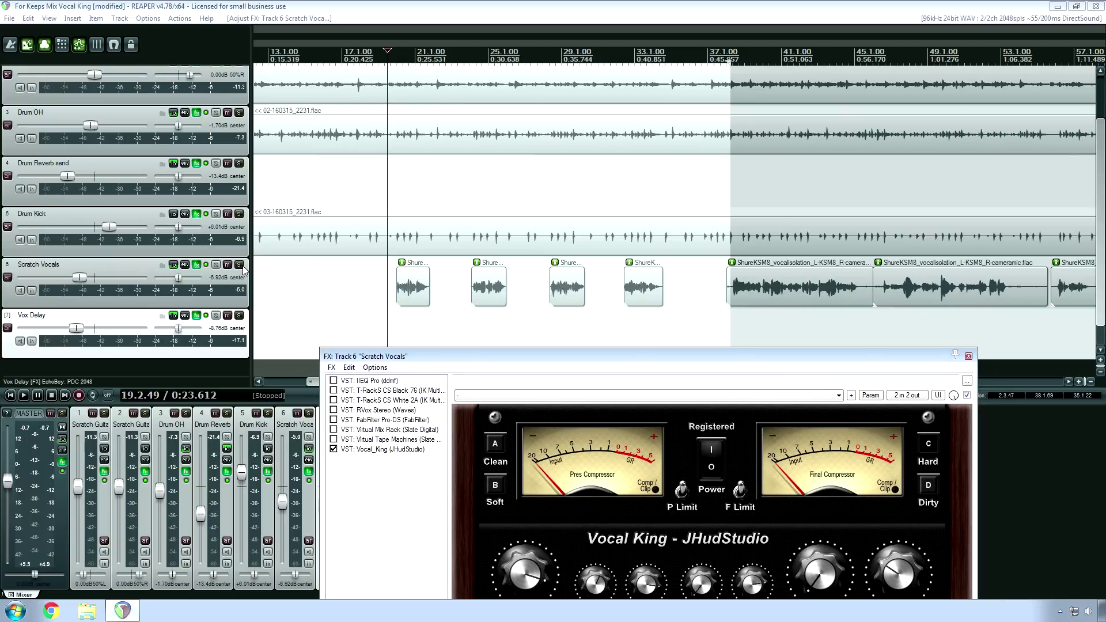
click(239, 265)
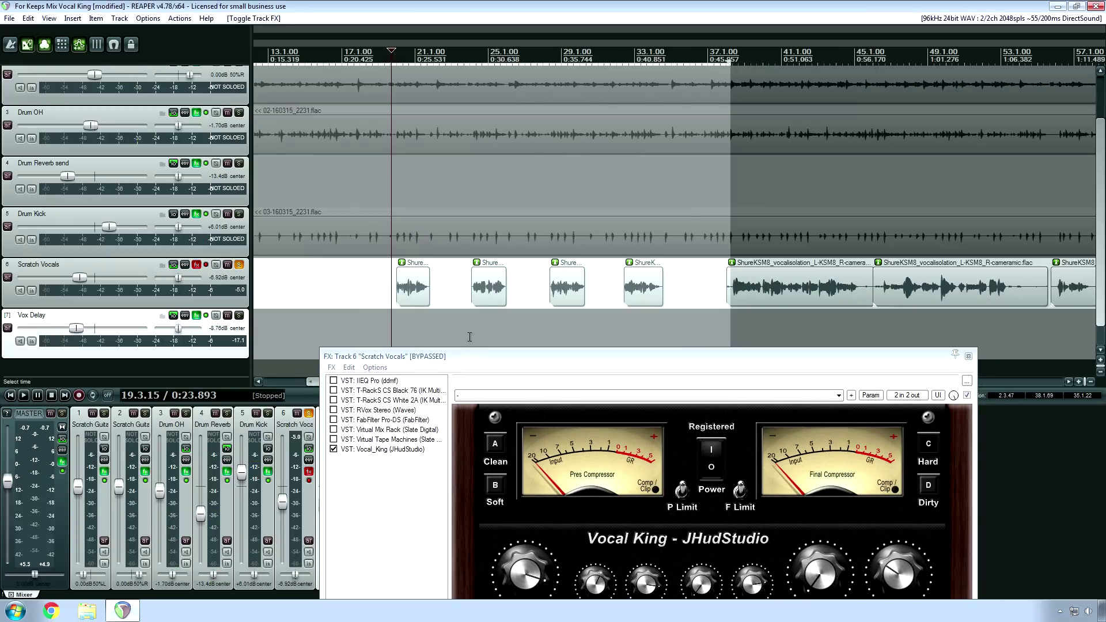
drag(472, 359, 648, 268)
key(space)
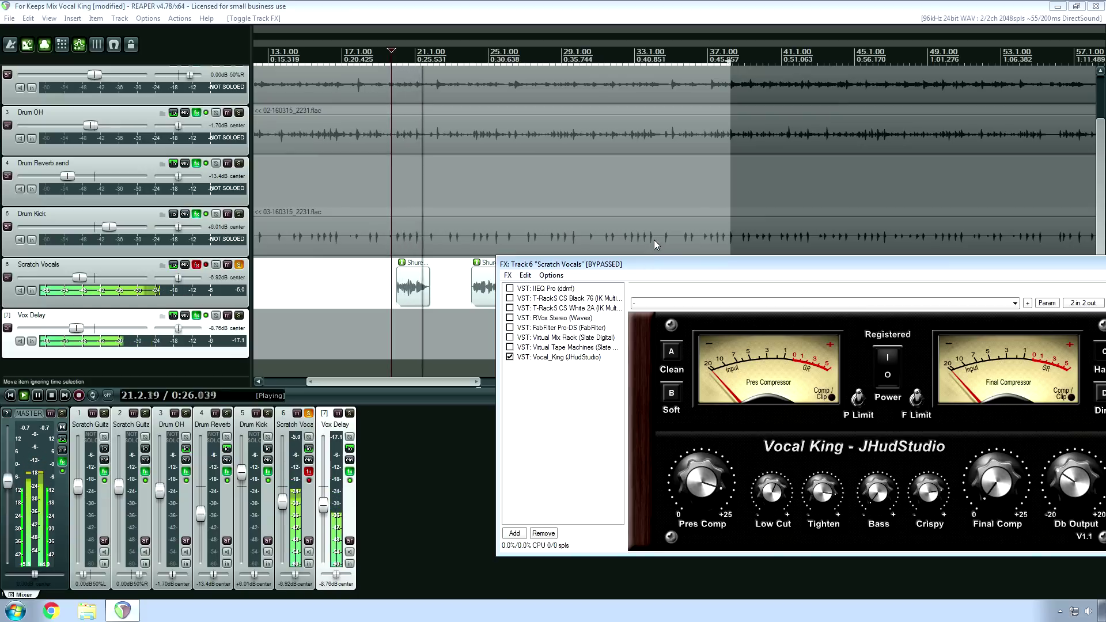
key(space)
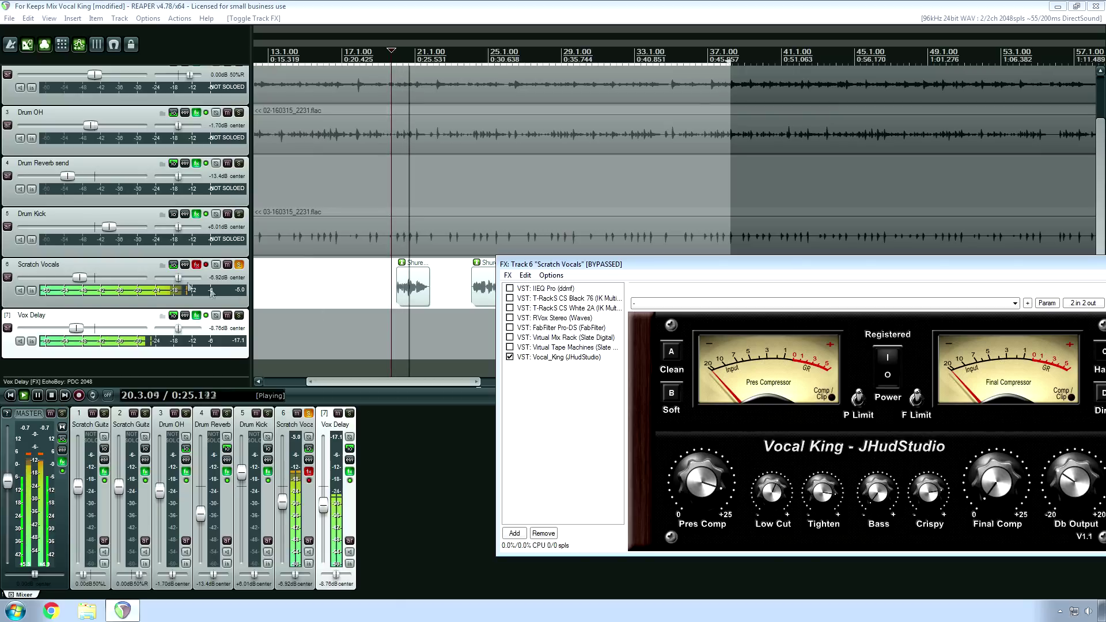
Mute the Vox Delay track and compare the soloed vocal with its effects bypassed and re-enabled.
key(space)
click(338, 417)
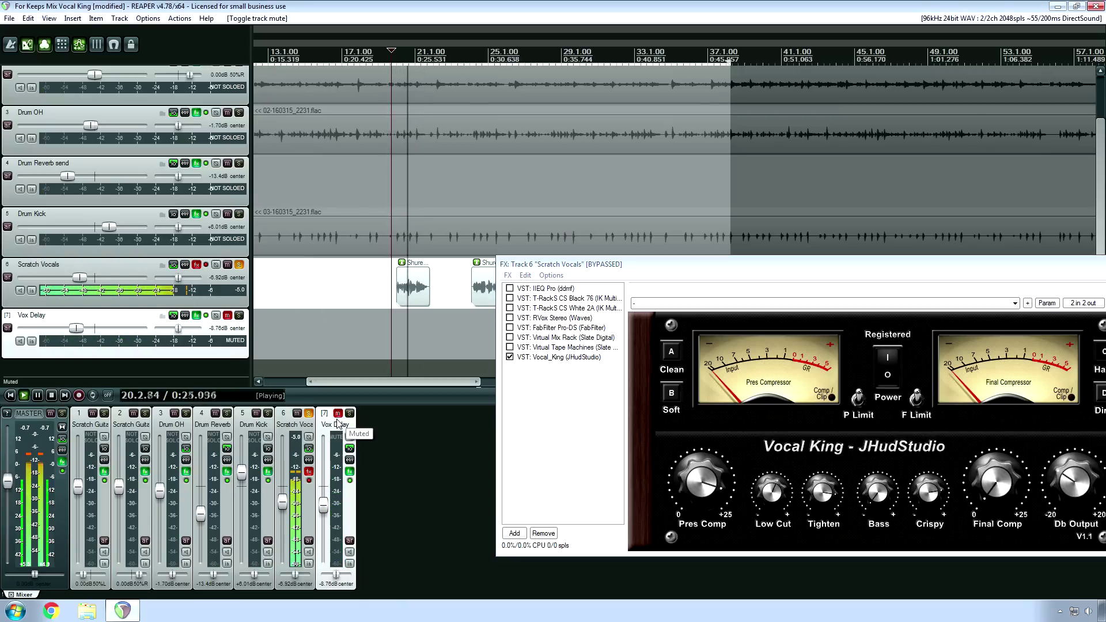
key(space)
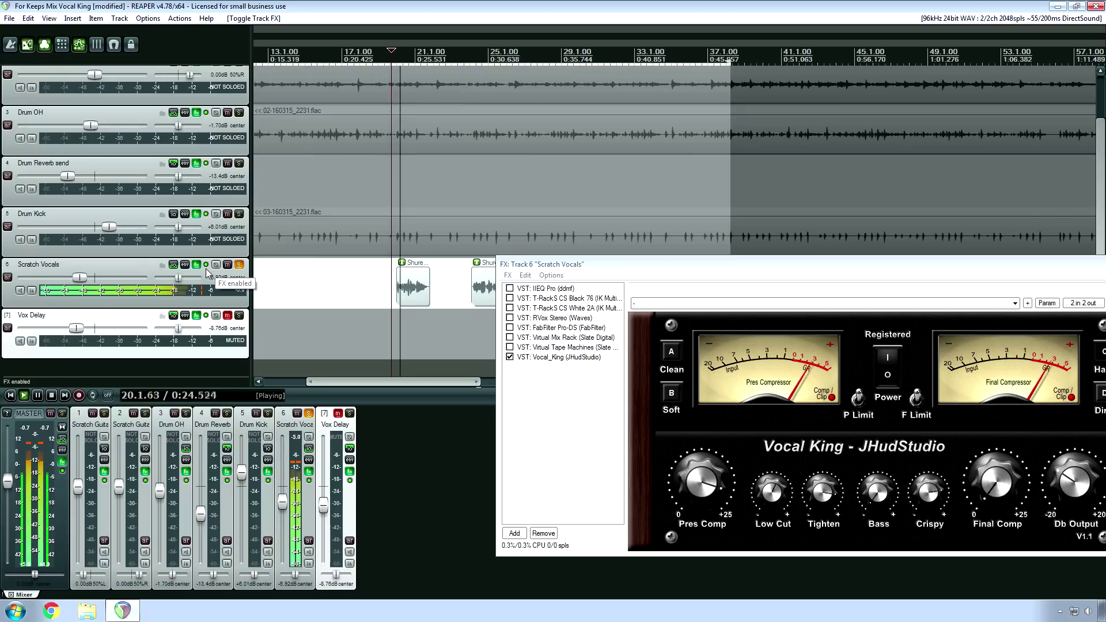
key(space)
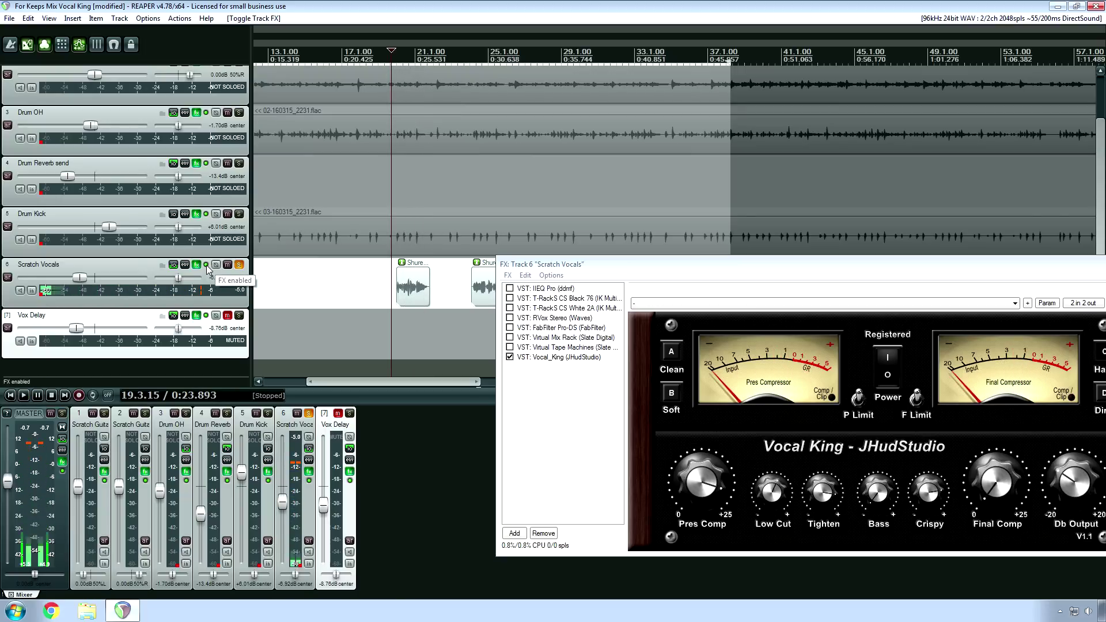
Unsolo the Scratch Vocals track and play the full mix with the Vox Delay track still muted.
drag(678, 270, 608, 270)
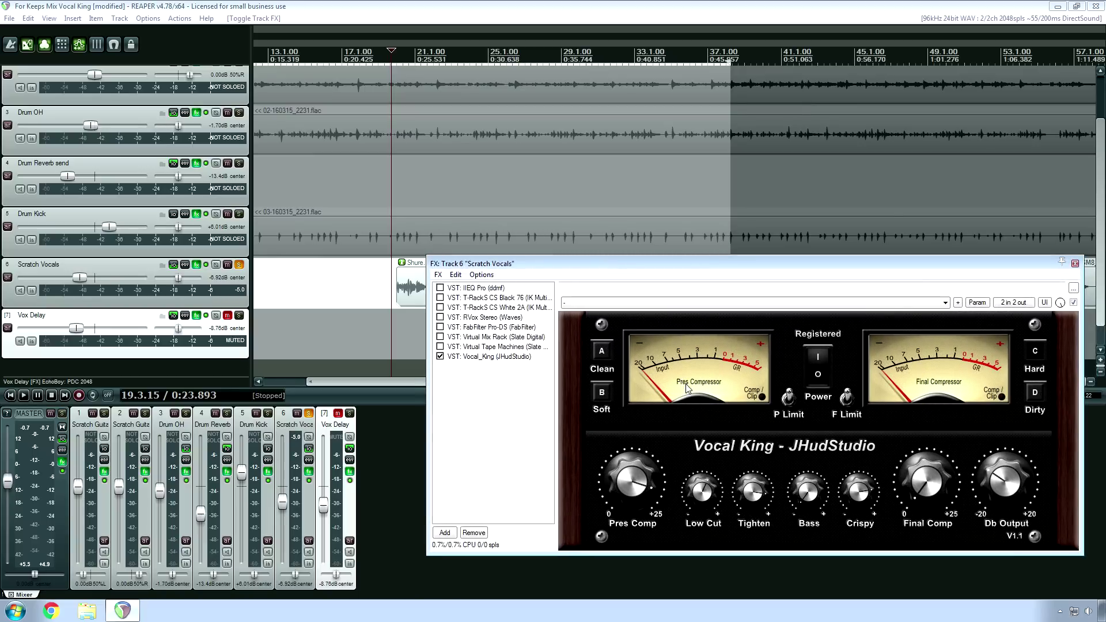
click(240, 265)
key(space)
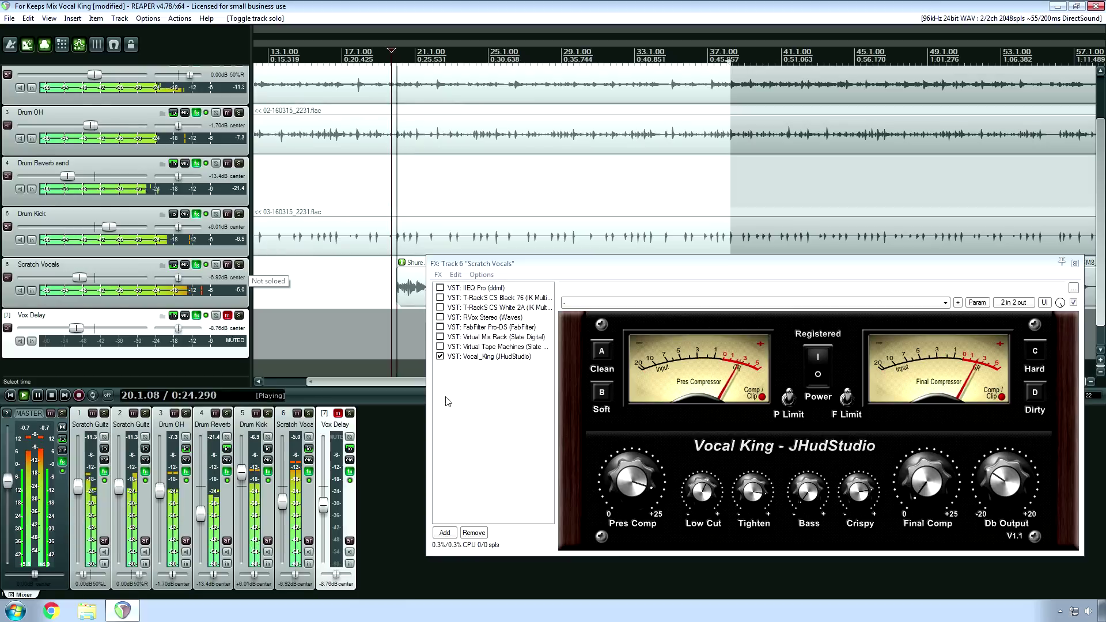
key(space)
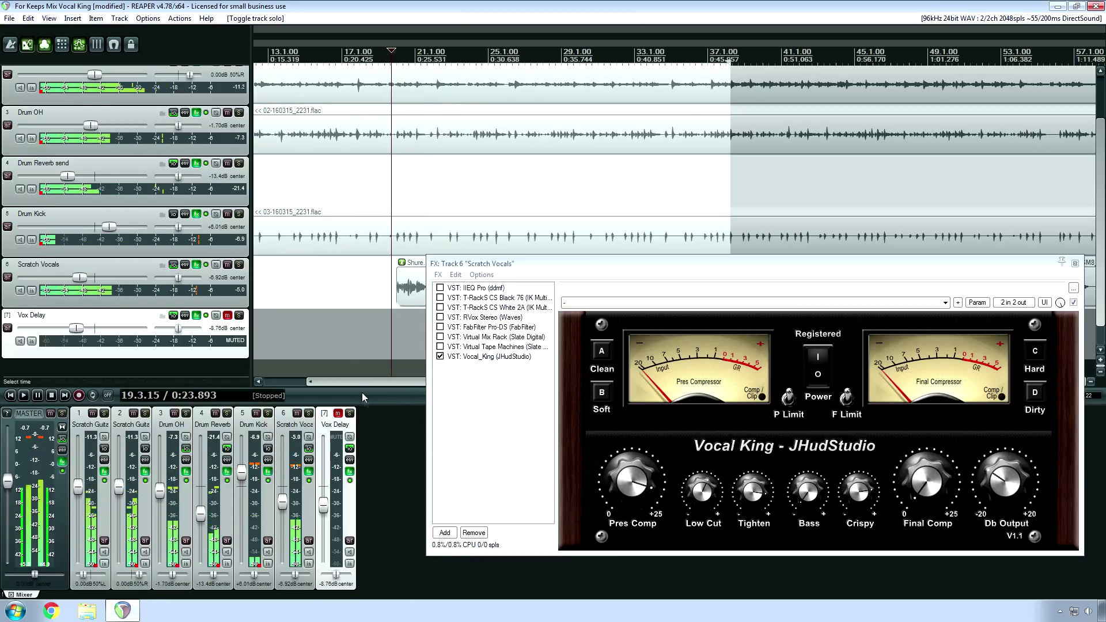
Unmute the Vox Delay track and replay the full mix from 19.3.15.
click(337, 412)
key(space)
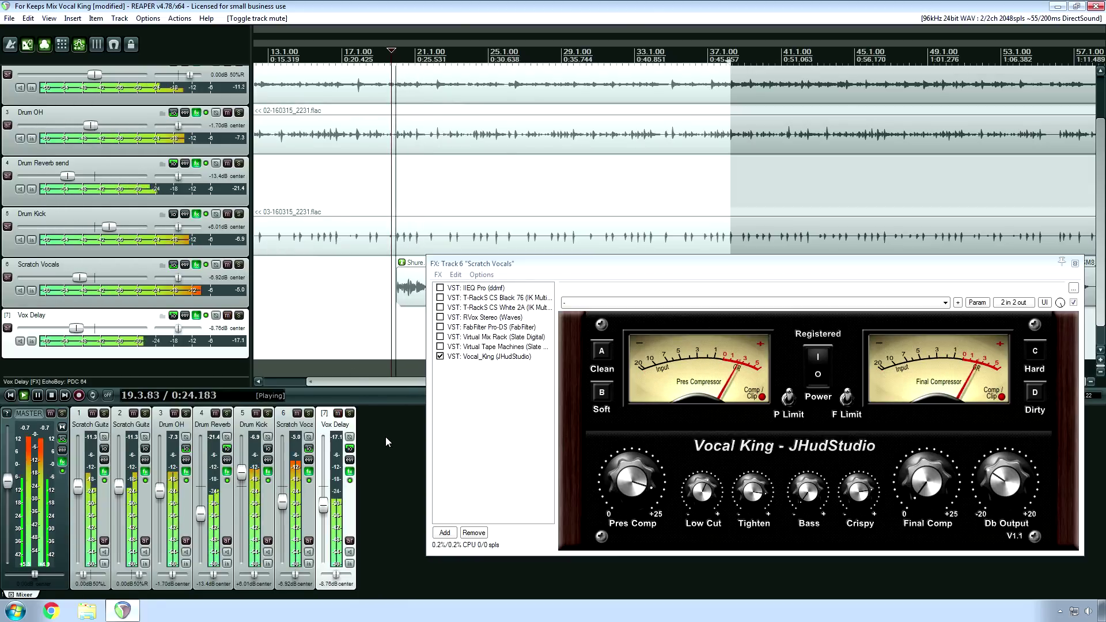
key(space)
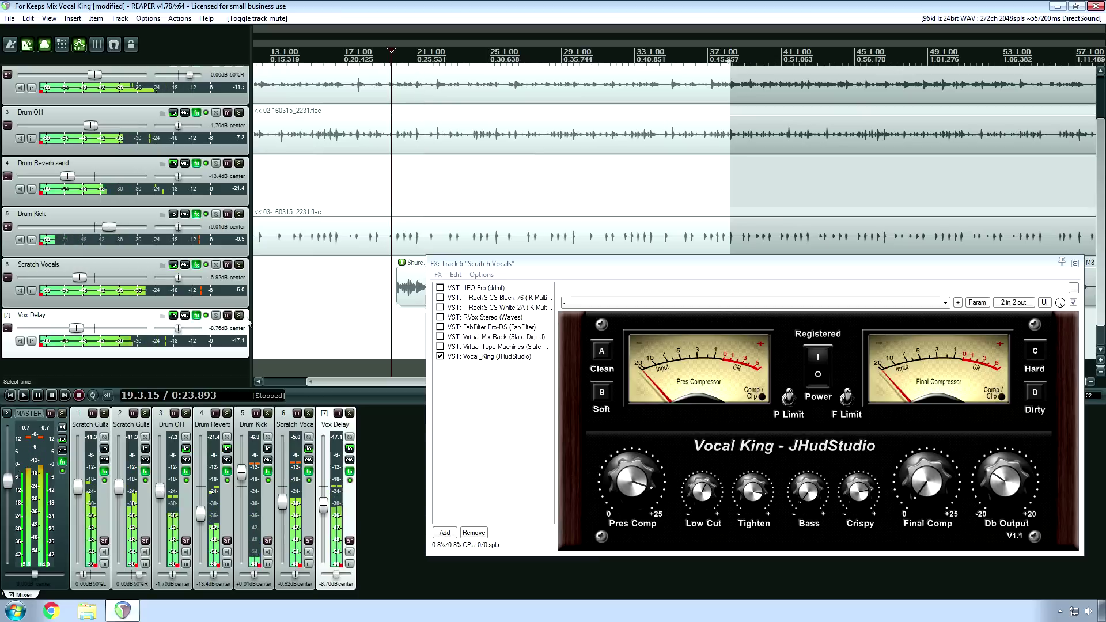
Solo the Scratch Vocals track, adjust Vocal King's Tighten knob and play the soloed first phrase.
click(239, 264)
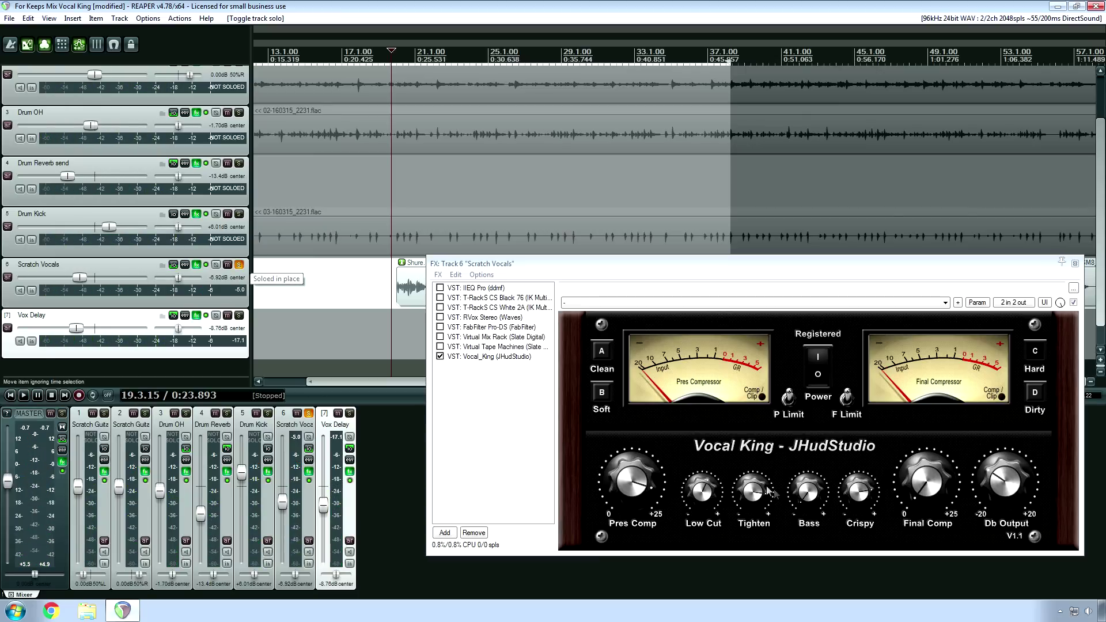
drag(753, 501, 754, 512)
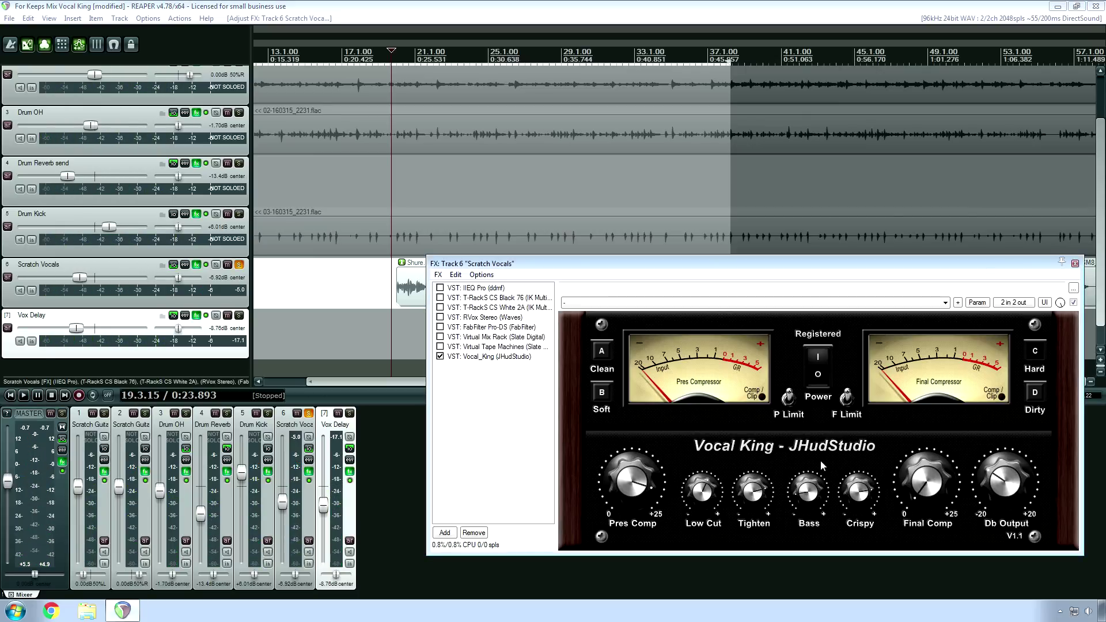
key(space)
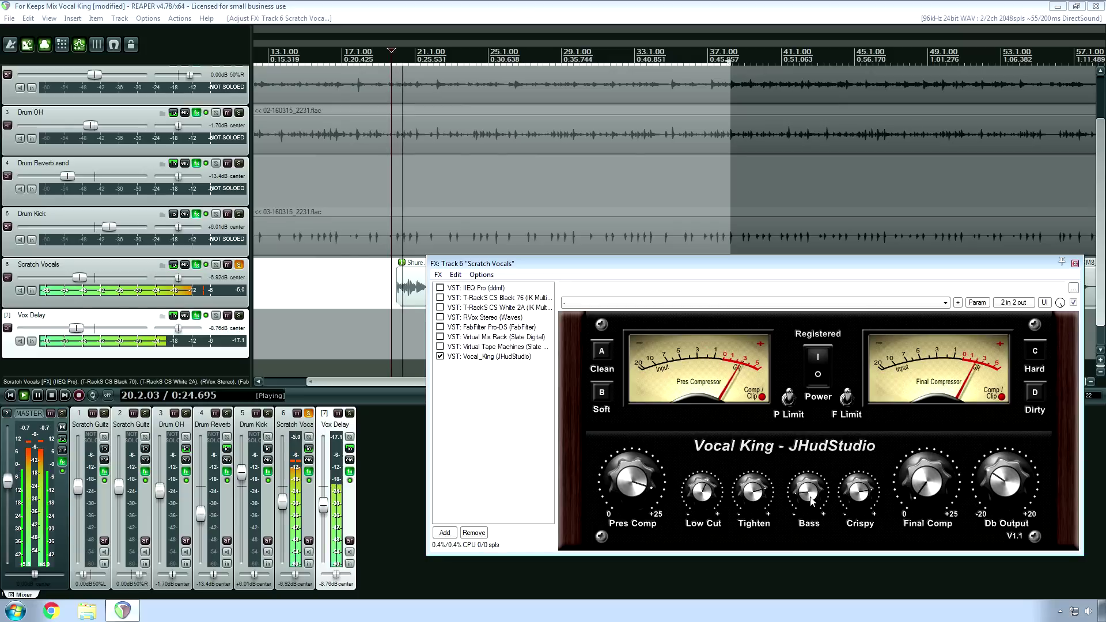
key(space)
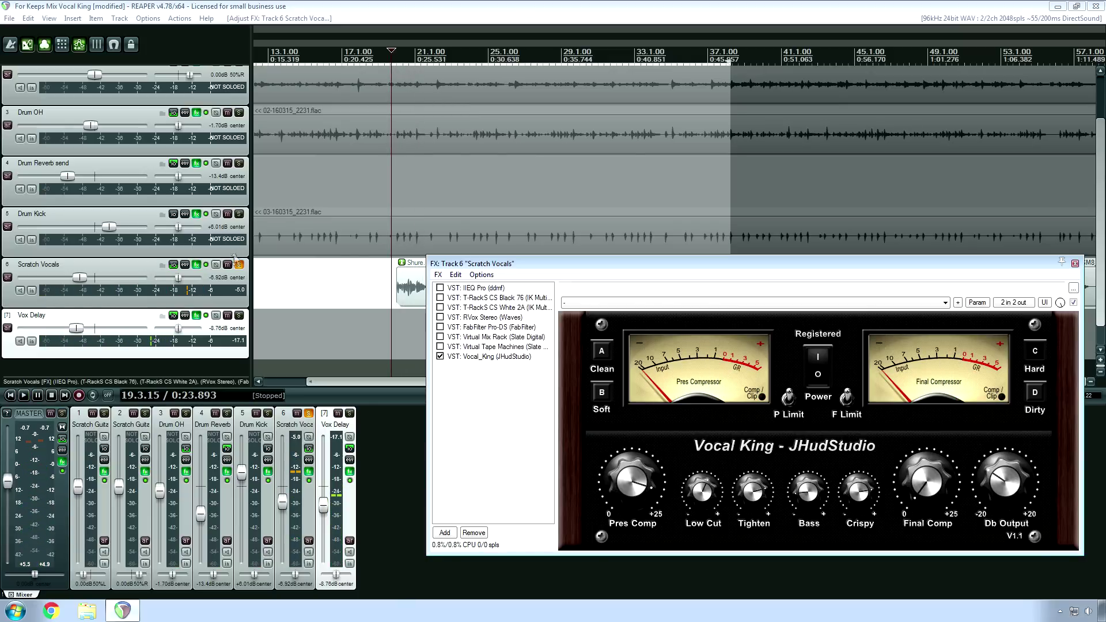
click(288, 304)
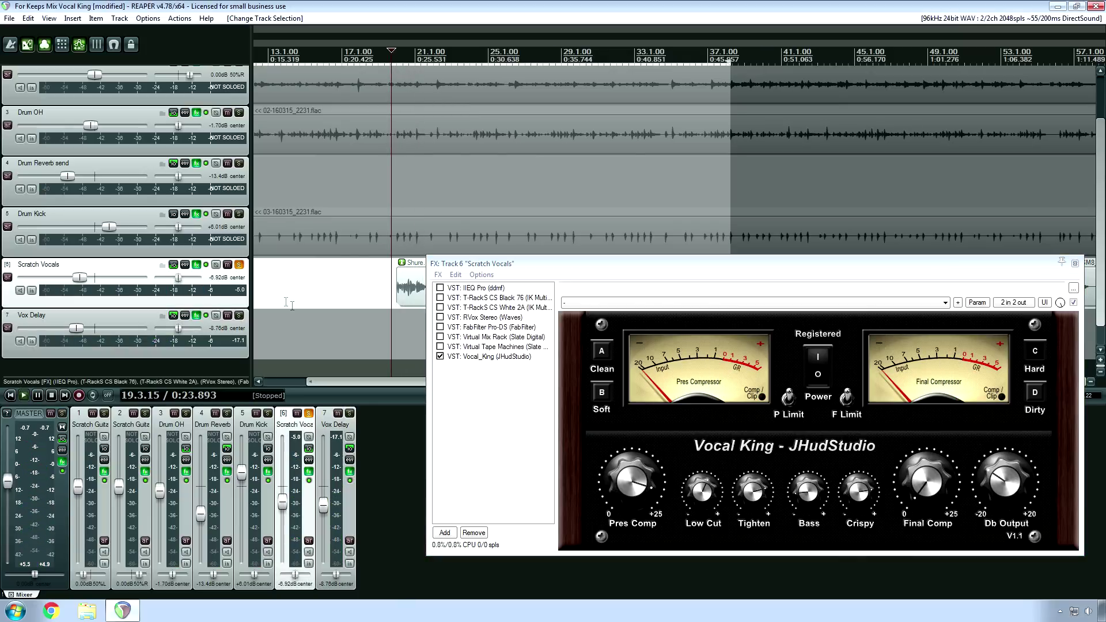
Unsolo the Scratch Vocals track and adjust Vocal King's Db Output while replaying the full mix.
key(space)
click(240, 265)
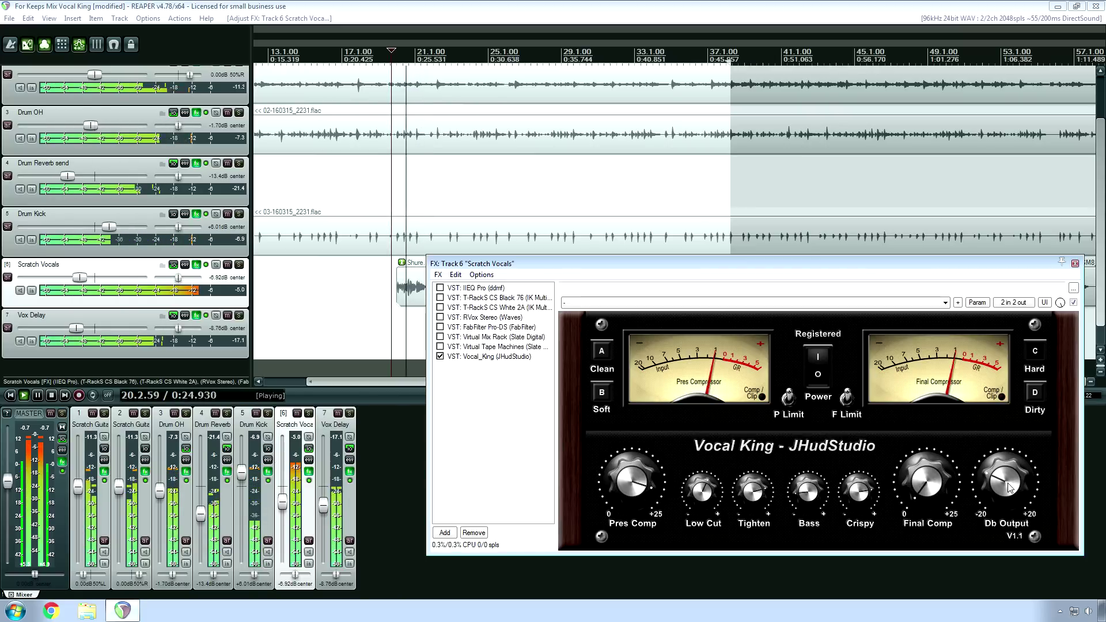
key(space)
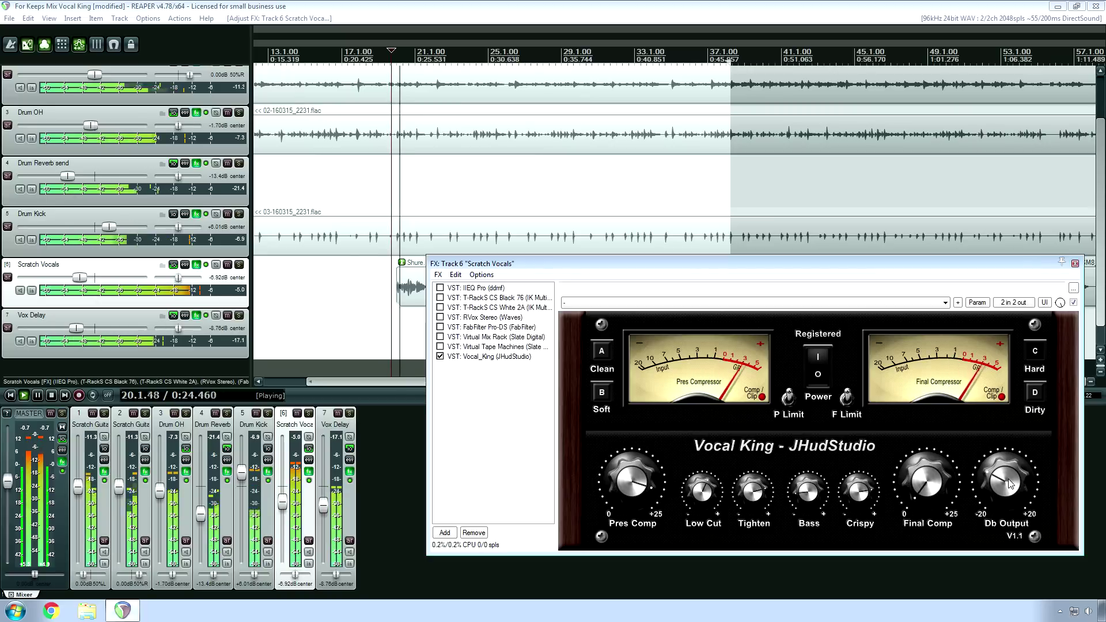
key(space)
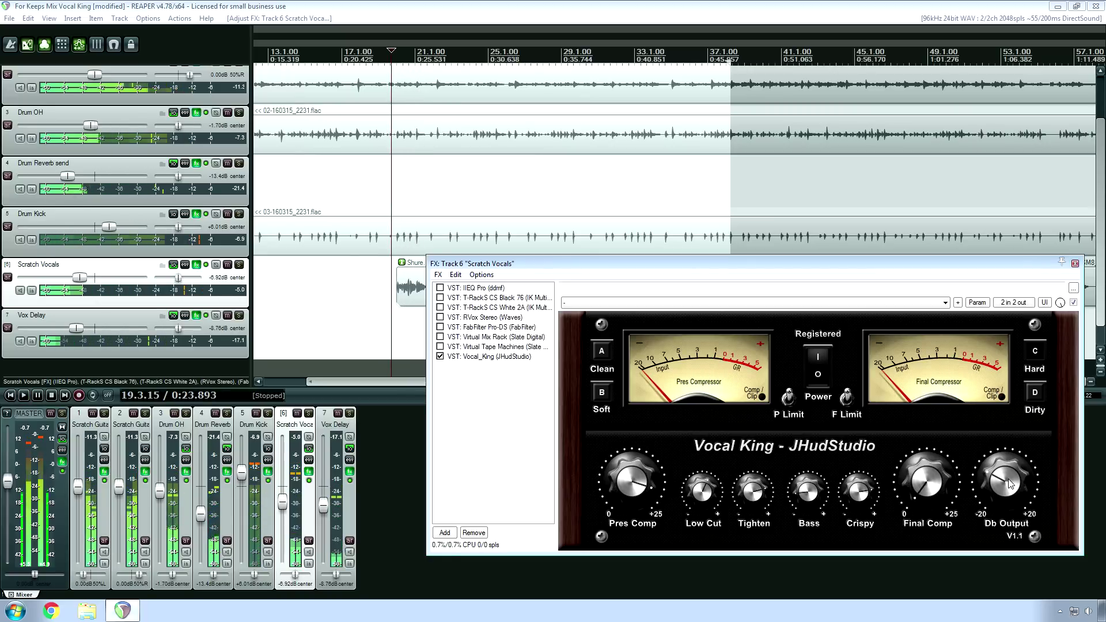
key(space)
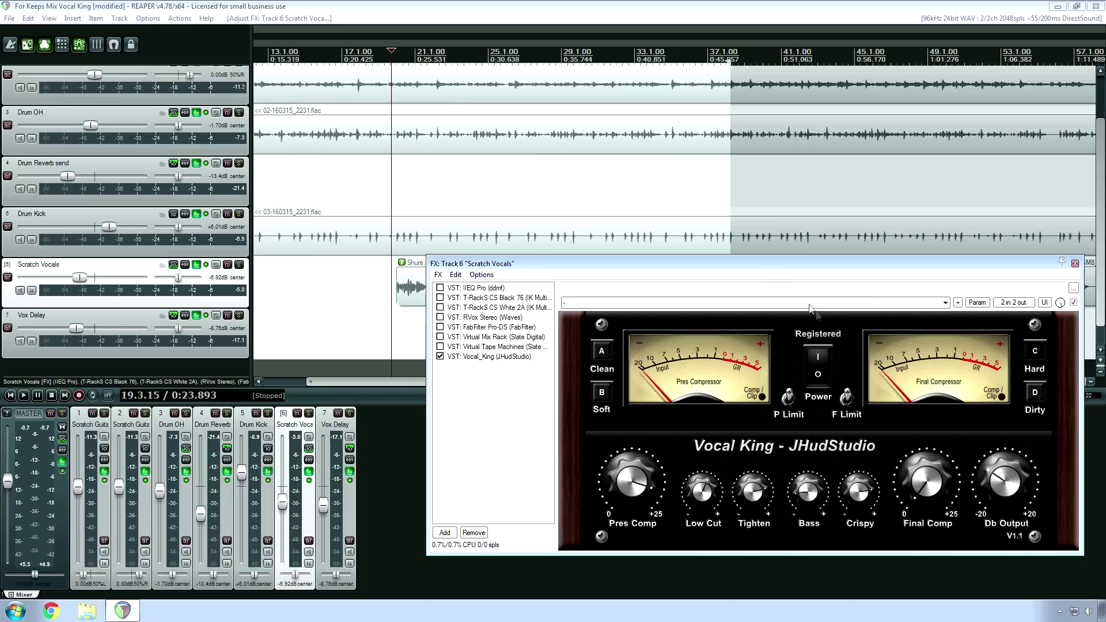
Close the Scratch Vocals effects window and solo that track.
drag(712, 266, 550, 250)
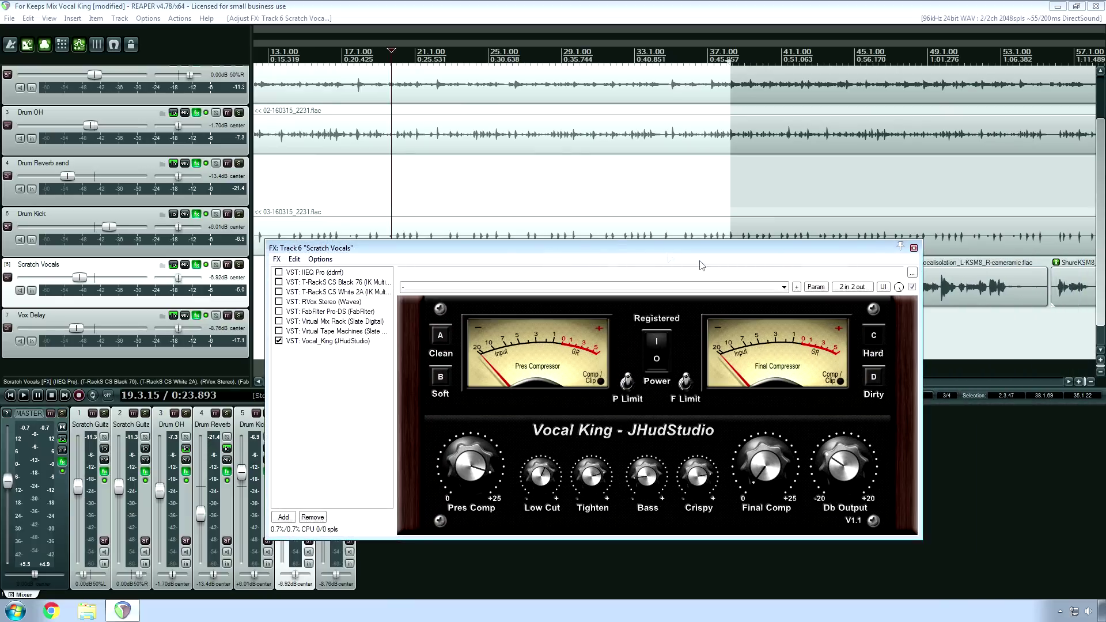
click(914, 249)
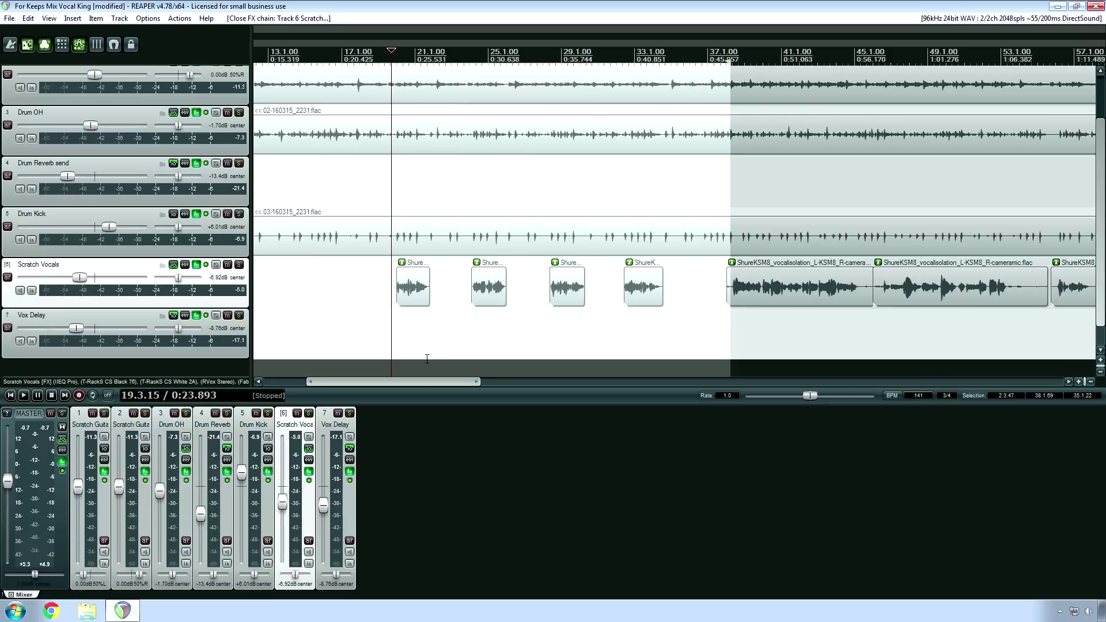
click(238, 264)
Play the soloed vocal from 19.3.93, just before the first clip, and bypass the Scratch Vocals track's effects during playback.
click(392, 329)
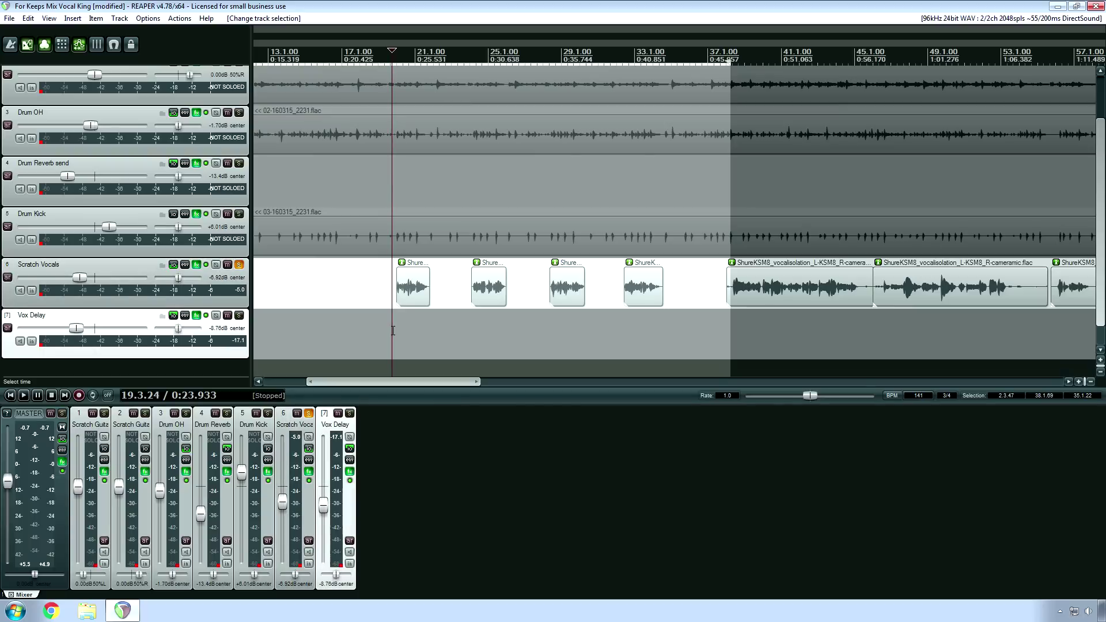
click(398, 330)
scroll(400, 330, up, 2)
scroll(399, 330, up, 3)
key(space)
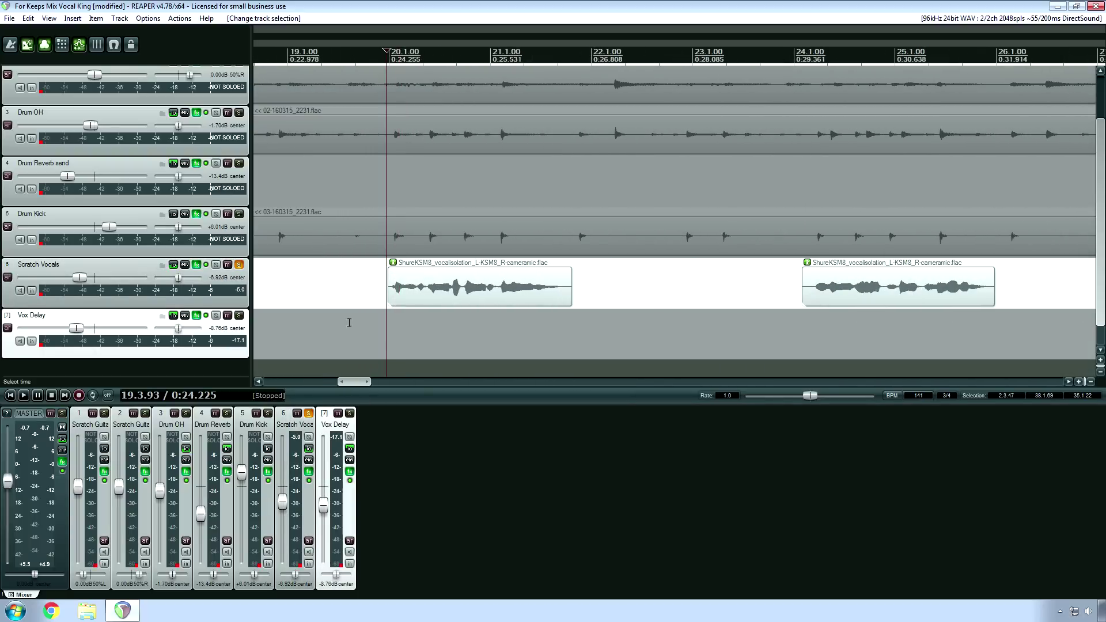
click(206, 264)
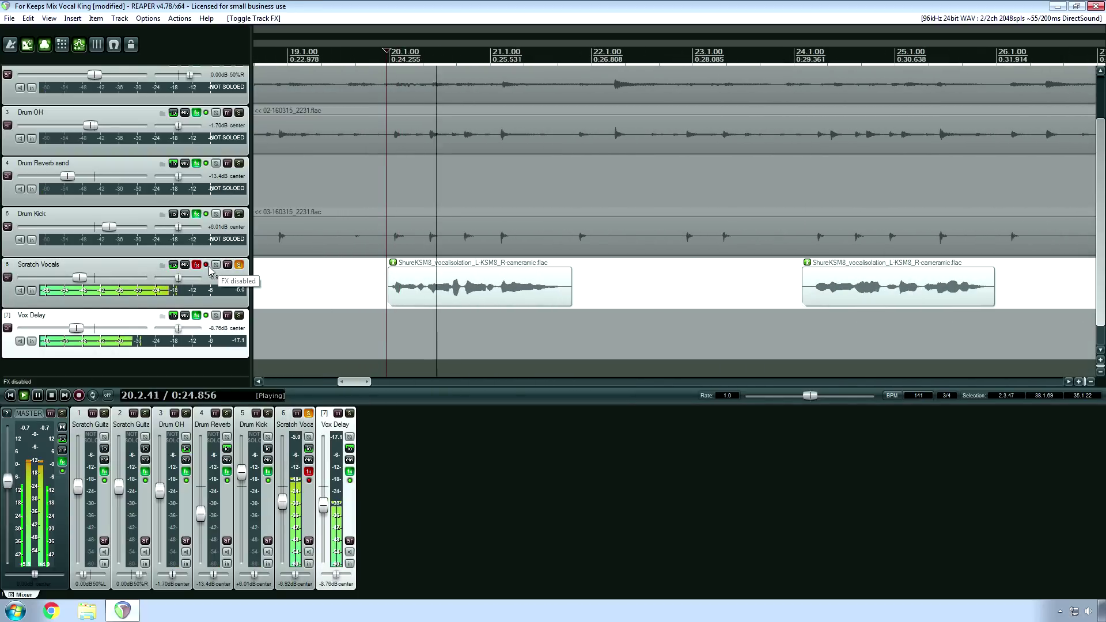
Replay the soloed first vocal phrase with the Scratch Vocals track's effects enabled and again with them bypassed.
key(space)
click(209, 266)
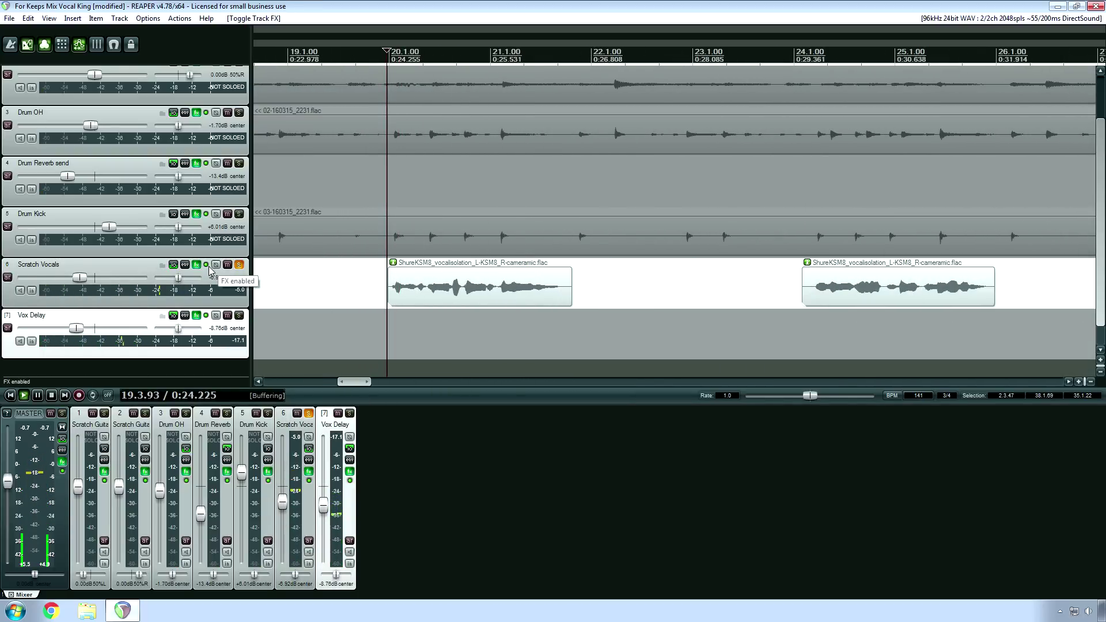
key(space)
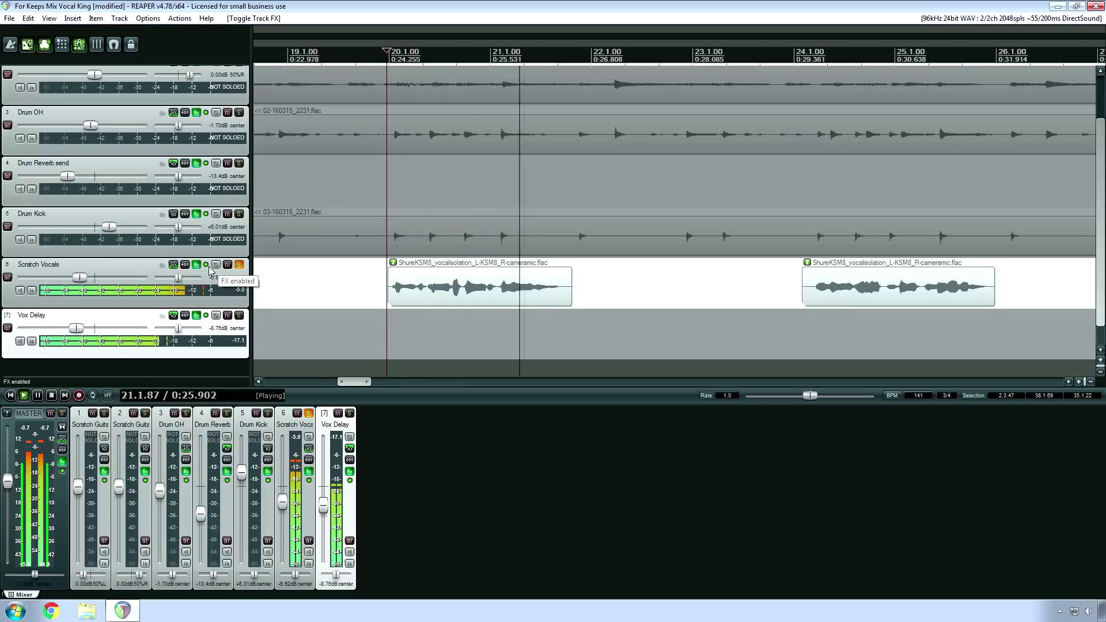
key(space)
click(209, 268)
key(space)
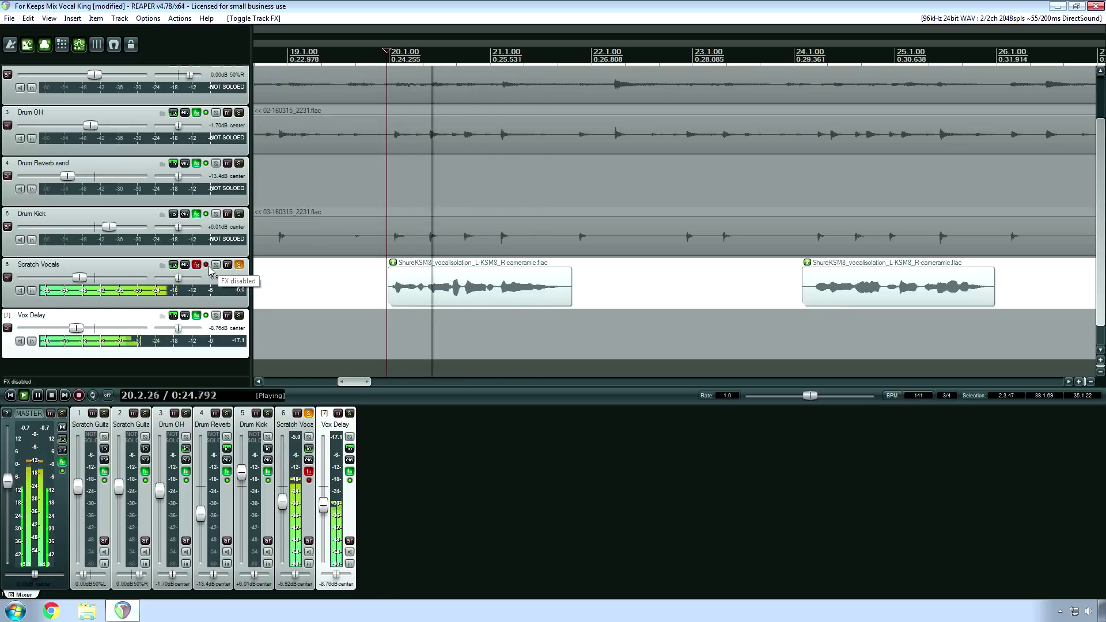
Stop playback, re-enable the Scratch Vocals track's effects and replay the first phrase from 19.3.93.
key(space)
click(209, 269)
key(space)
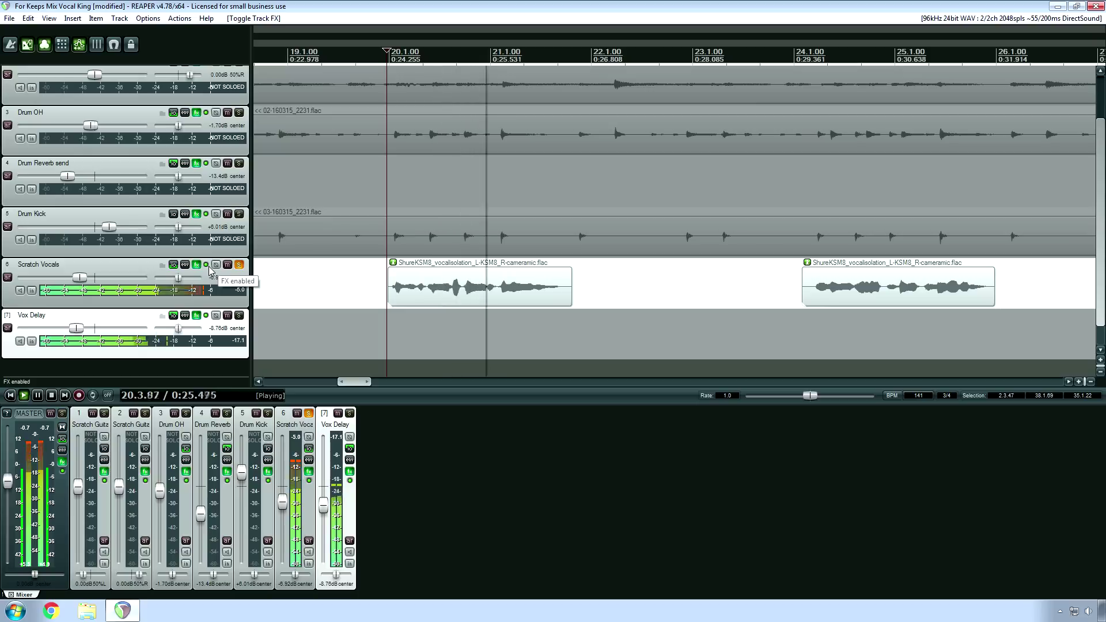
Play the soloed second phrase from 24.1.36, toggle the Scratch Vocals effects bypass on and off, and stop playback.
click(807, 336)
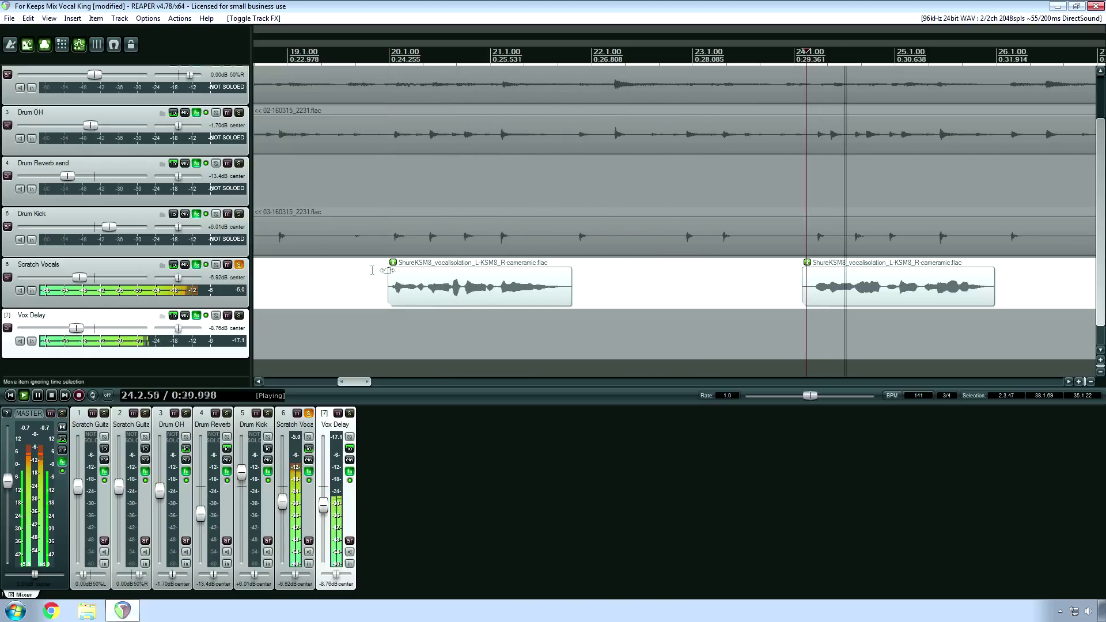
click(206, 266)
click(206, 266)
key(space)
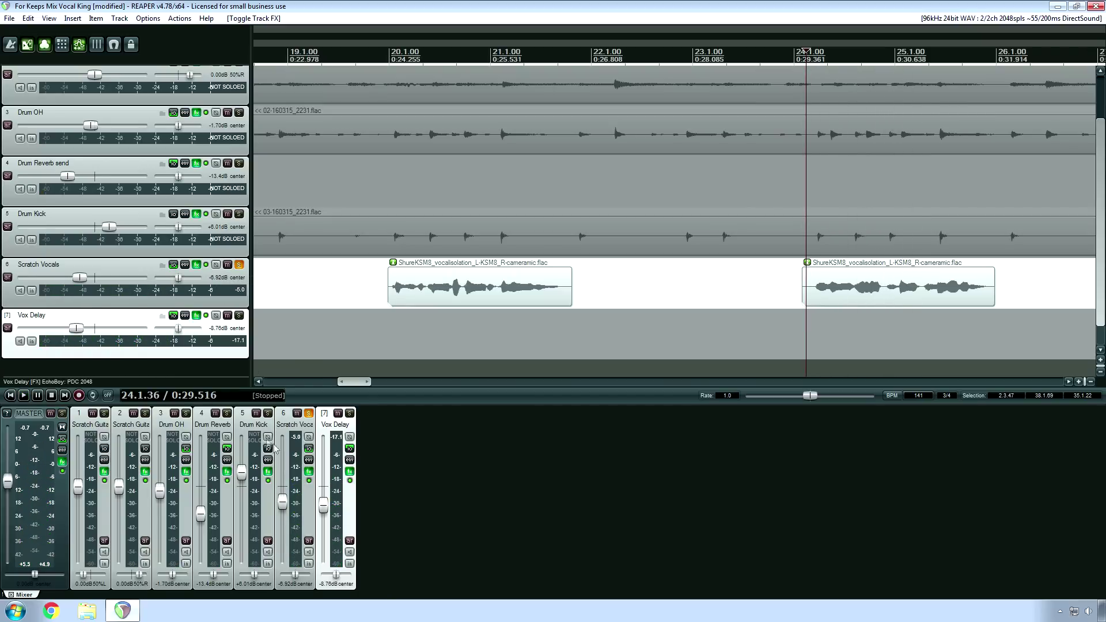
Open the Scratch Vocals track's effects window and move it clear of the second vocal clip.
click(197, 265)
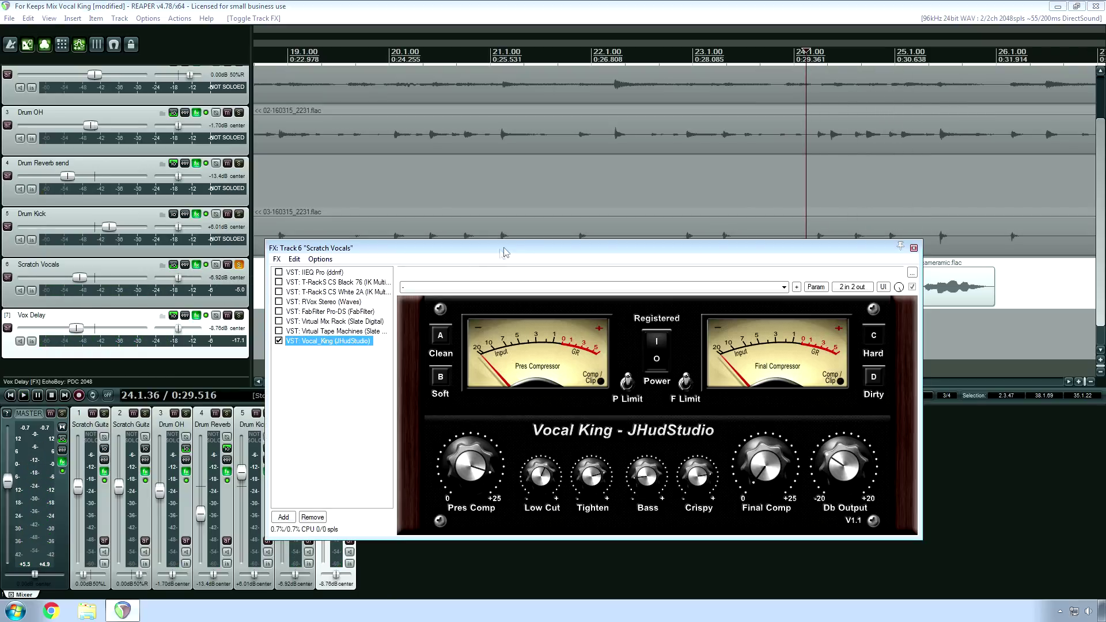
drag(493, 244, 425, 203)
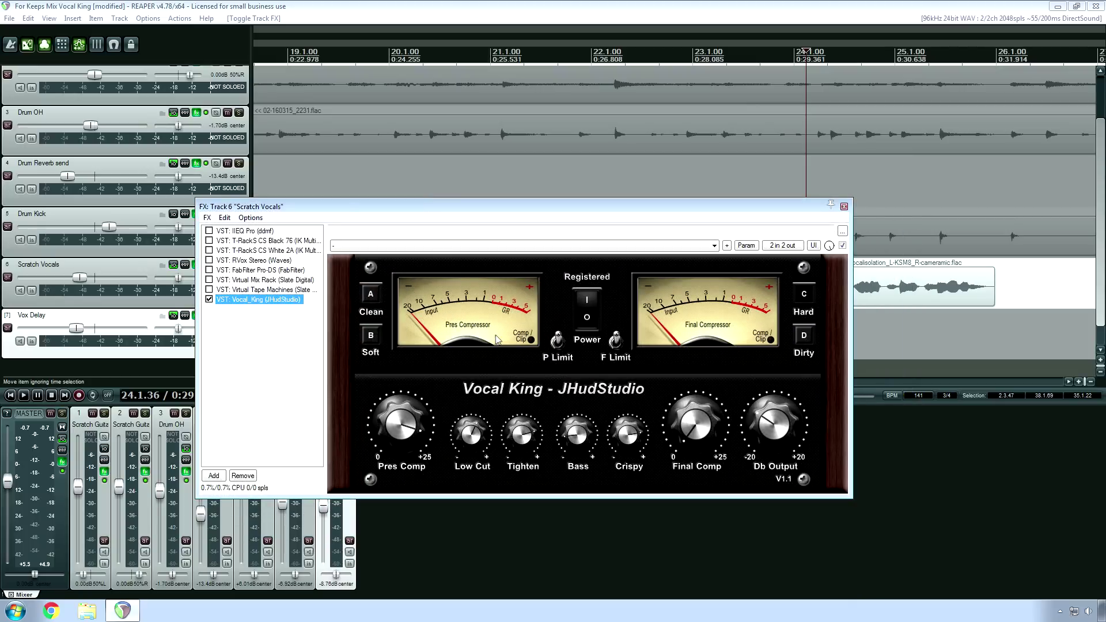